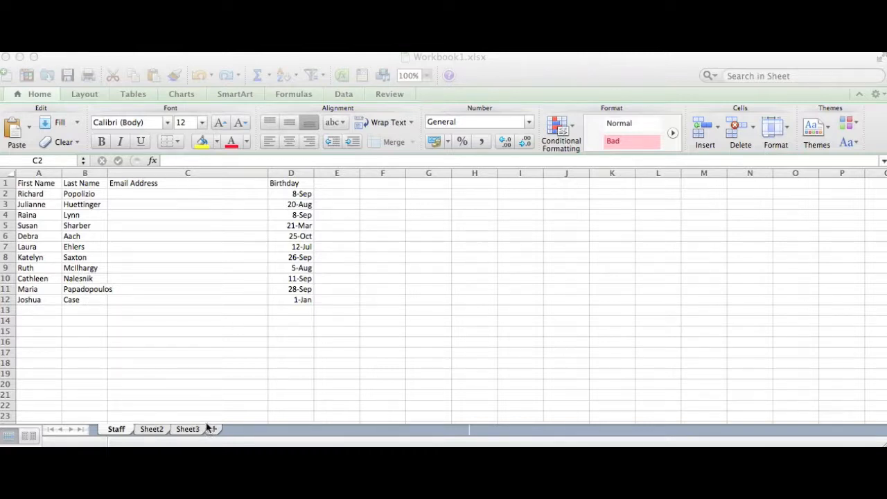
Step: Look through the contents of the Staff, Sheet2 and Sheet3 worksheets
click(149, 434)
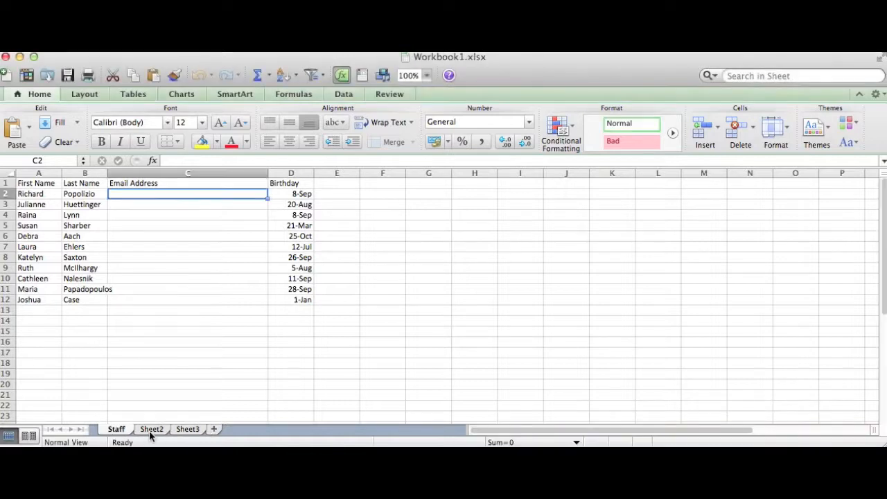
click(151, 431)
click(188, 430)
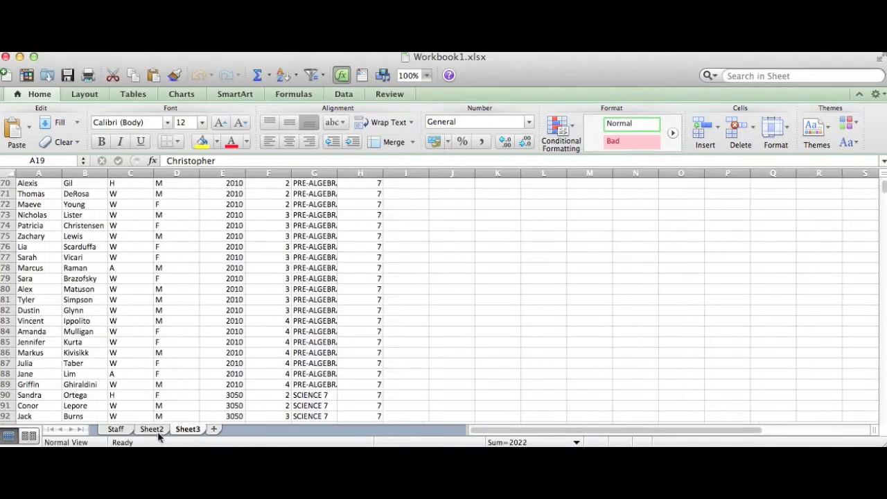
click(116, 429)
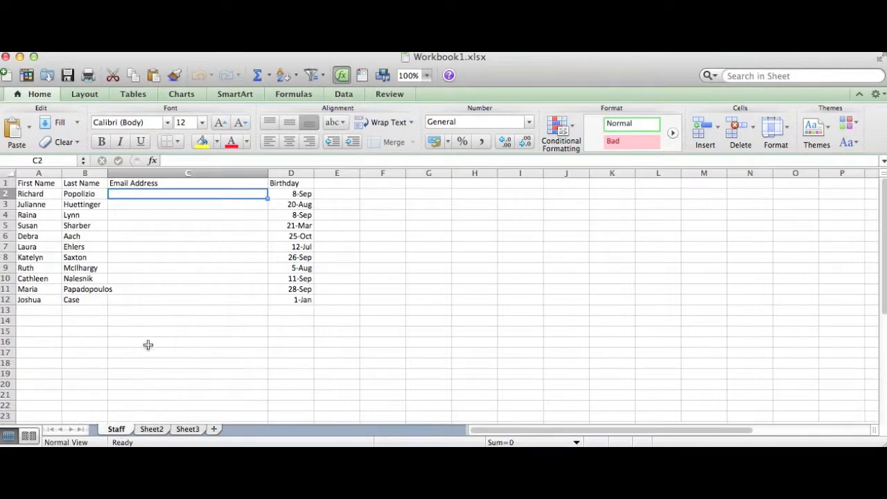
click(145, 429)
click(191, 429)
click(160, 430)
click(115, 429)
Step: Insert a blank worksheet after Sheet3 and delete it again
click(214, 429)
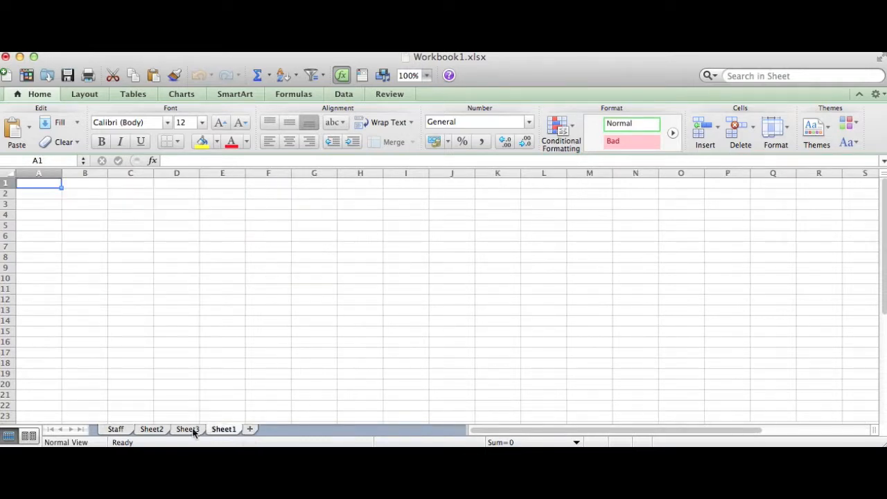
click(187, 429)
click(225, 430)
right_click(223, 431)
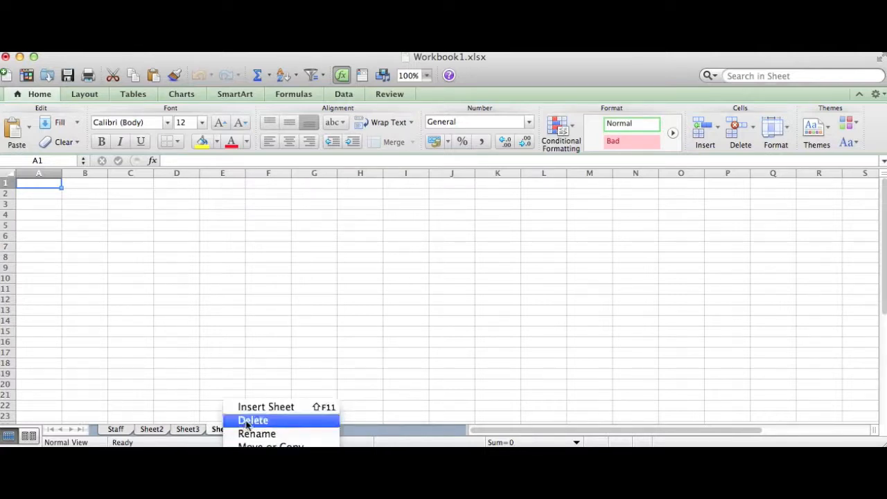
click(252, 420)
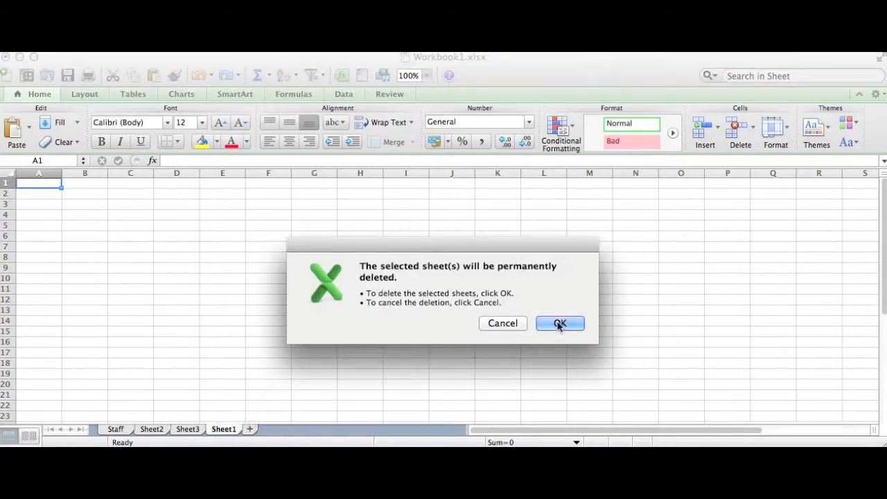
click(559, 324)
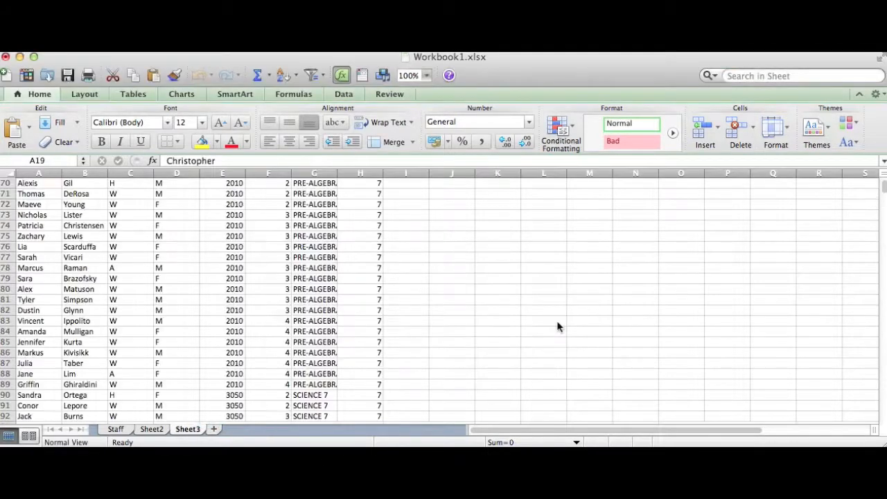
Step: Open the name of Sheet2 for editing
click(150, 430)
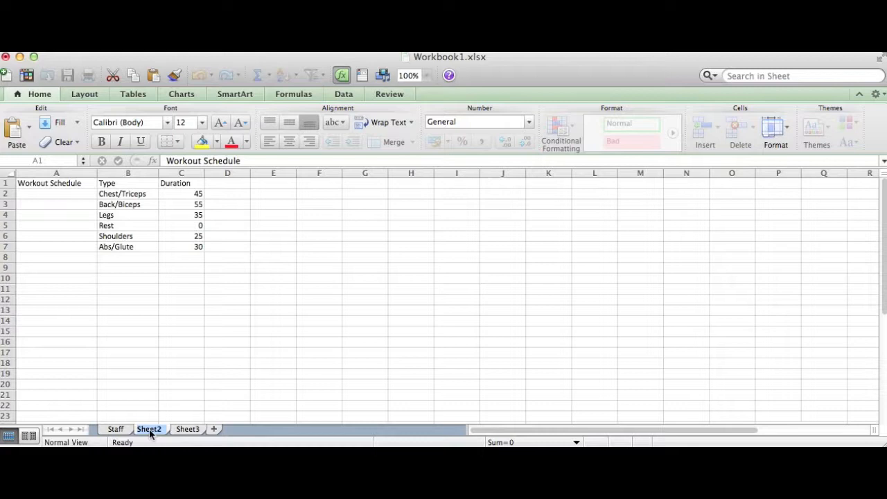
click(184, 429)
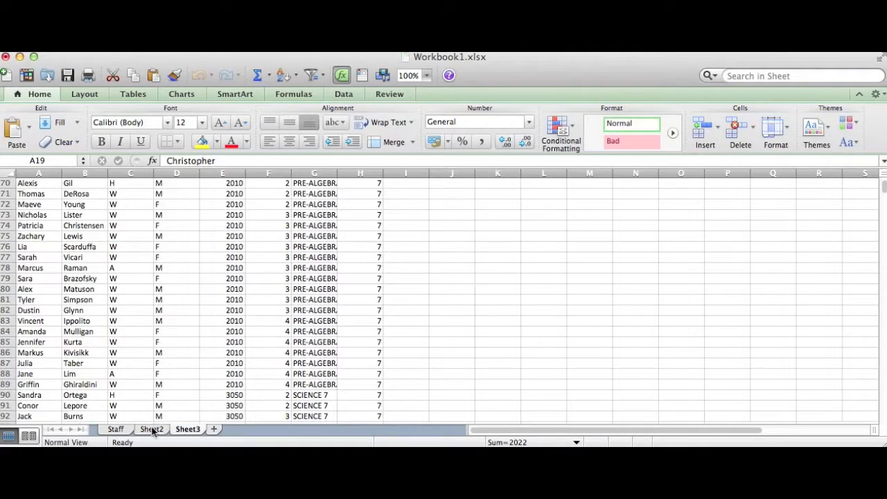
click(152, 429)
right_click(152, 431)
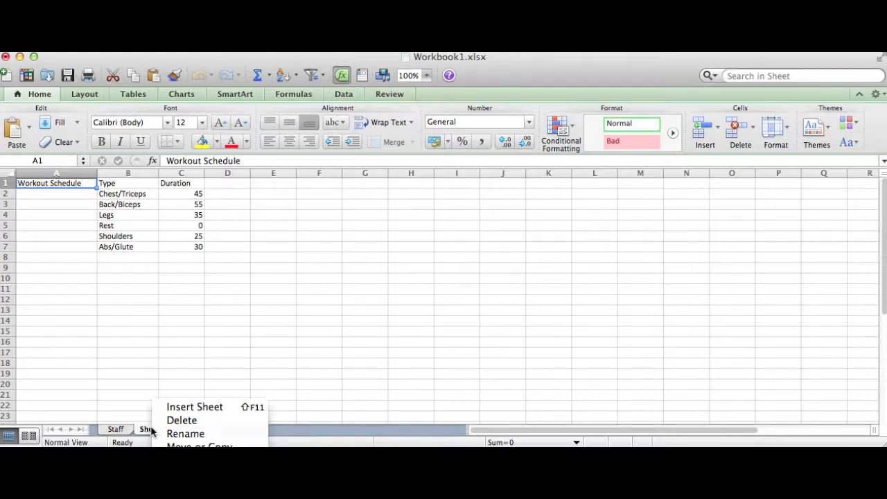
click(185, 433)
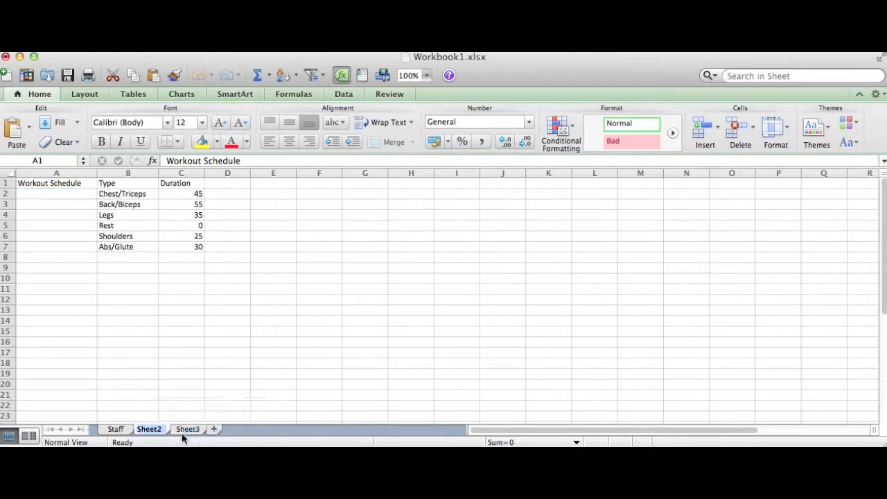
click(186, 431)
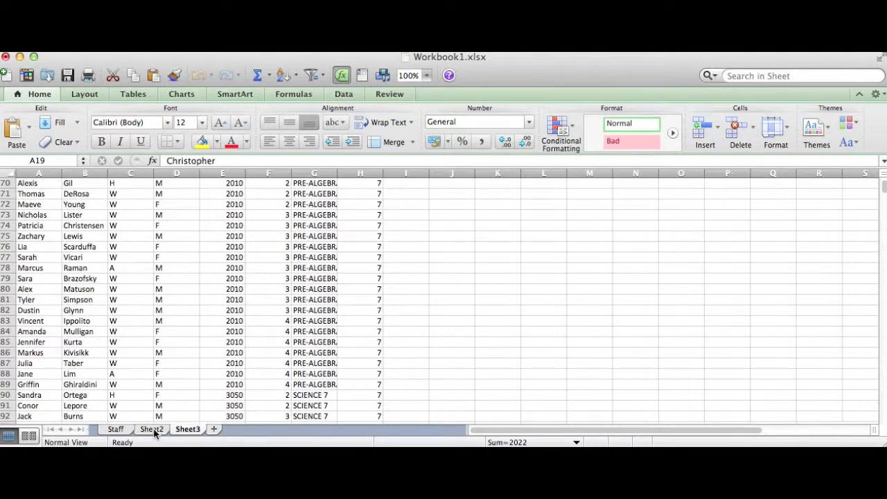
double_click(152, 430)
click(188, 429)
click(154, 429)
right_click(151, 429)
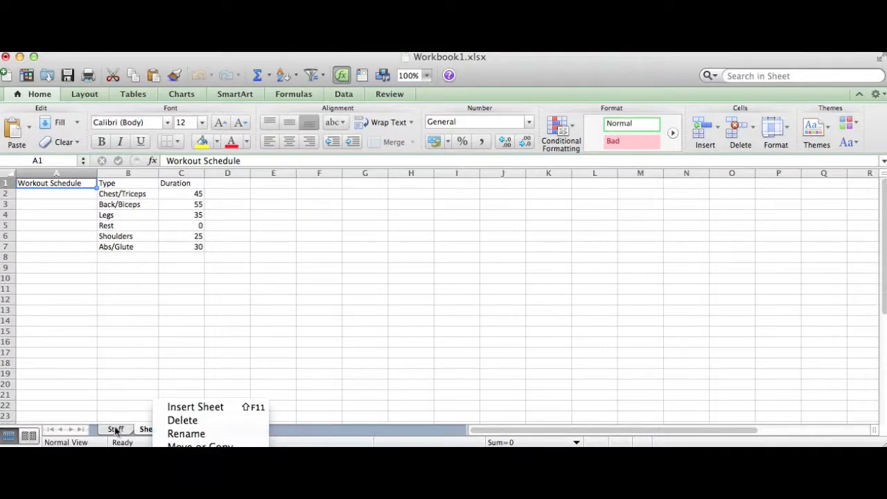
click(116, 430)
Step: Move Sheet2 in front of the Staff sheet, and move Sheet3 to the very front of the workbook
drag(152, 428, 95, 428)
click(184, 430)
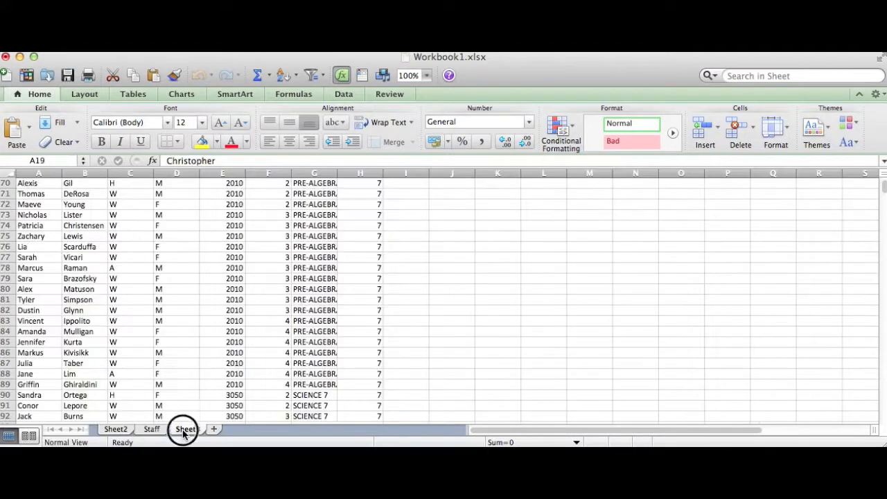
drag(184, 430, 118, 431)
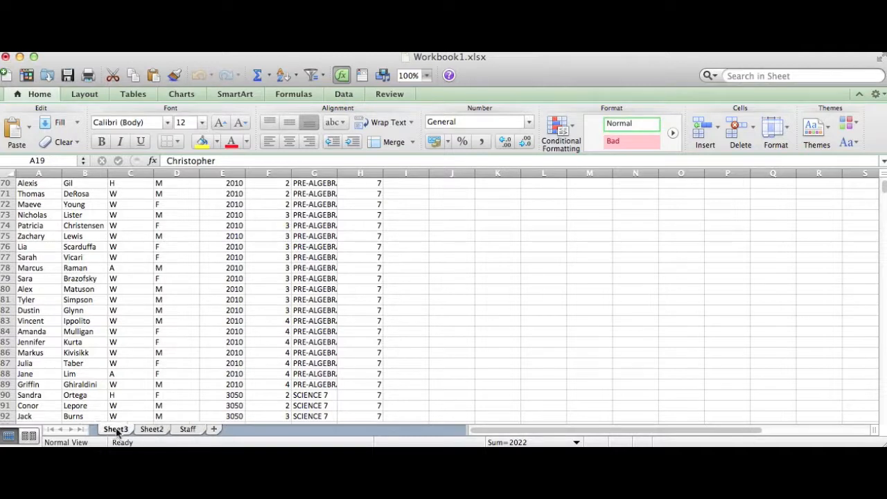
Step: Move the Staff sheet to the front so the sheet order is Staff, Sheet3, Sheet2
click(158, 430)
click(187, 429)
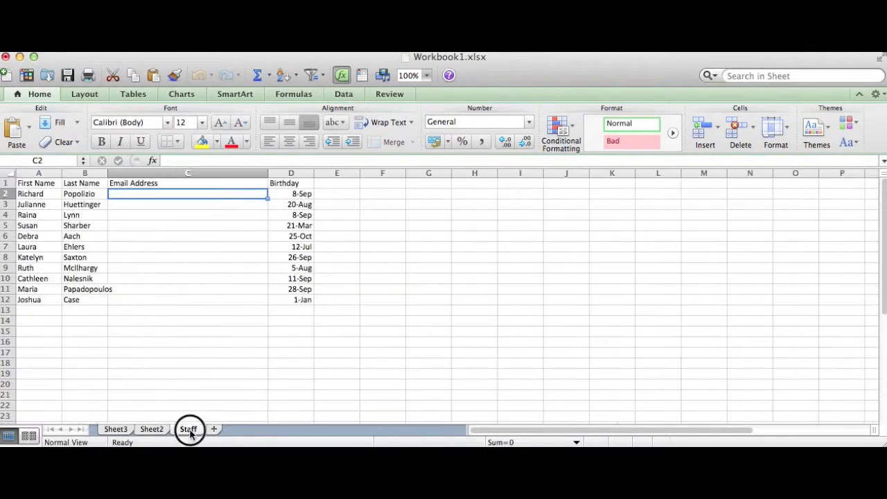
click(158, 430)
click(188, 430)
drag(188, 429, 109, 431)
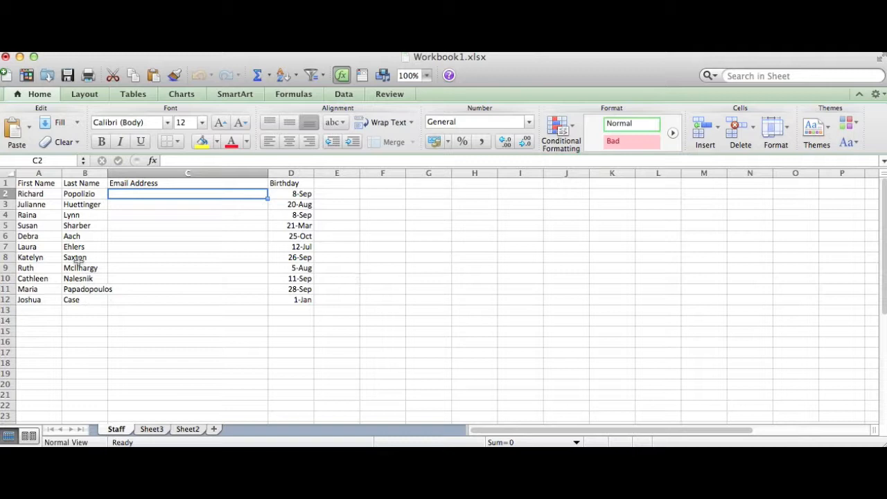
Step: Select columns A, B, C and D one at a time on the Staff sheet, followed by the header row 1
click(40, 172)
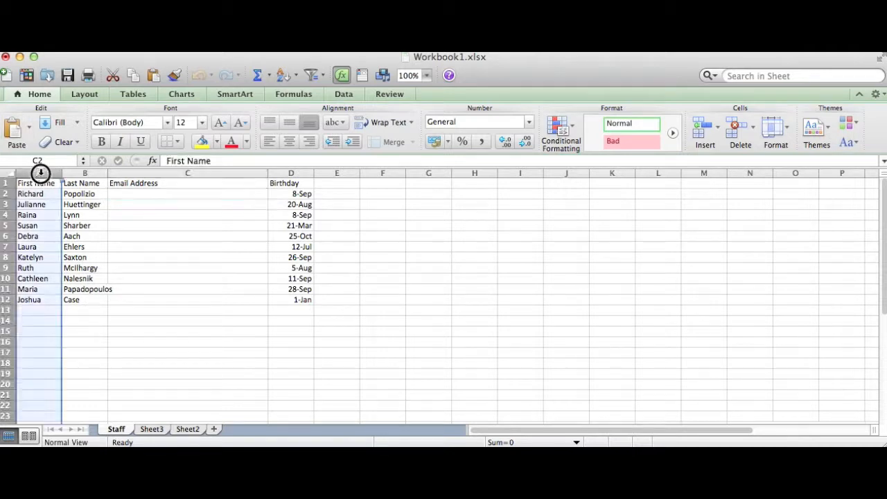
click(83, 173)
click(149, 172)
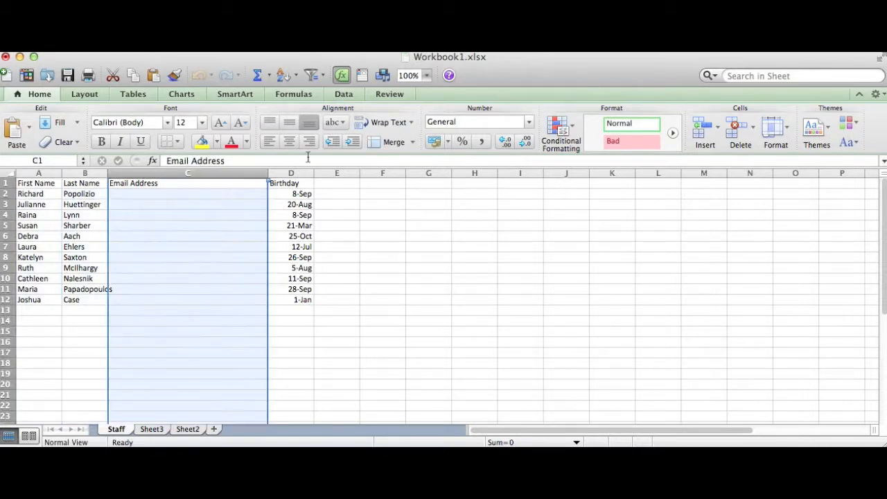
click(290, 172)
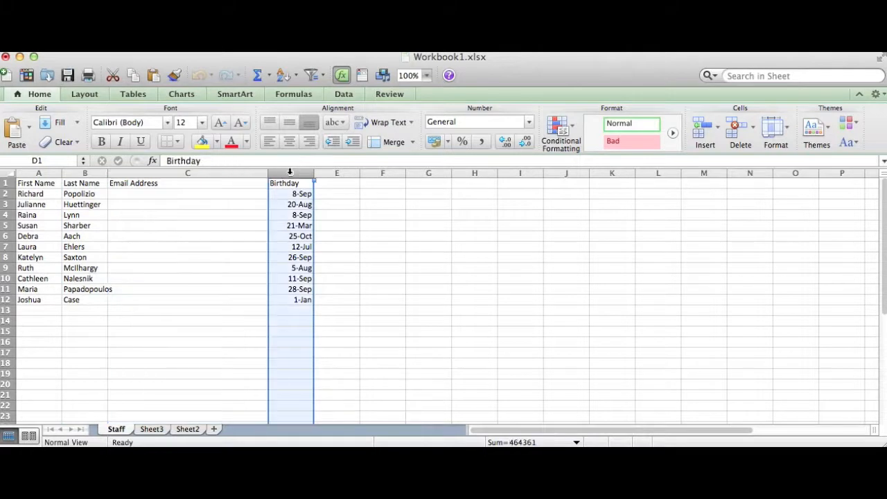
click(5, 183)
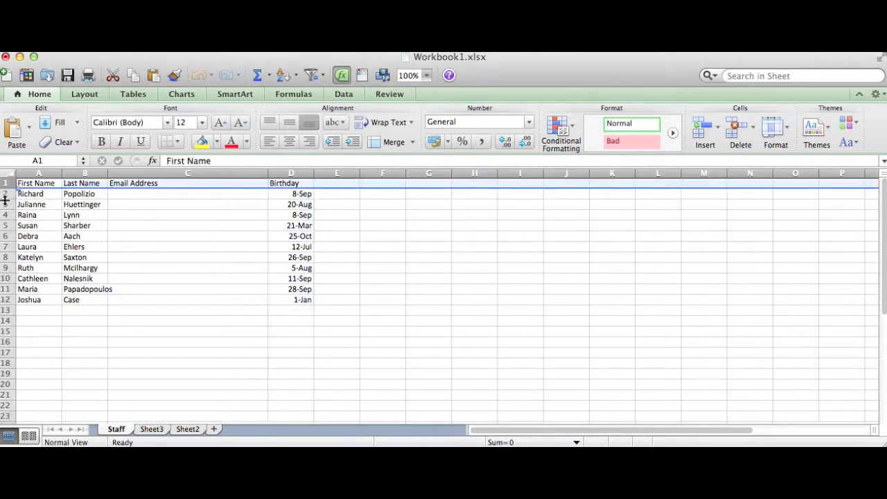
Step: Select individual blank cells between C2 and C5 in the Email Address column, ending on C4
click(111, 203)
click(156, 191)
click(146, 217)
click(143, 222)
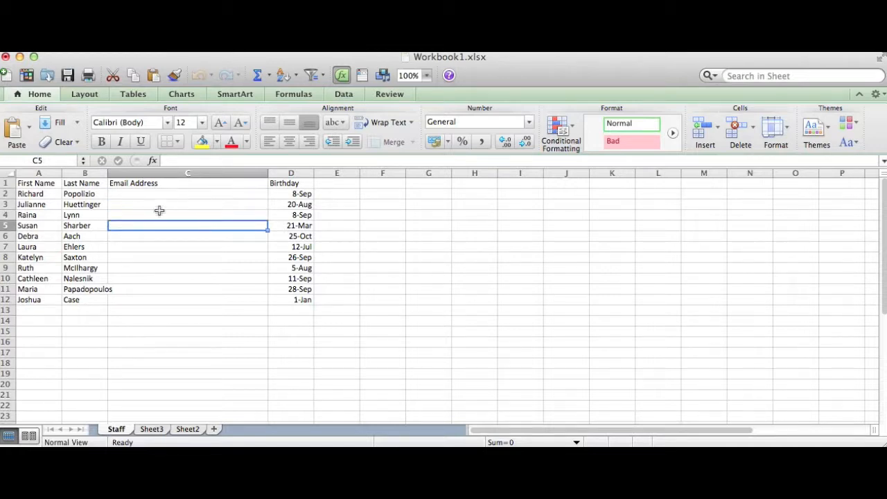
click(134, 205)
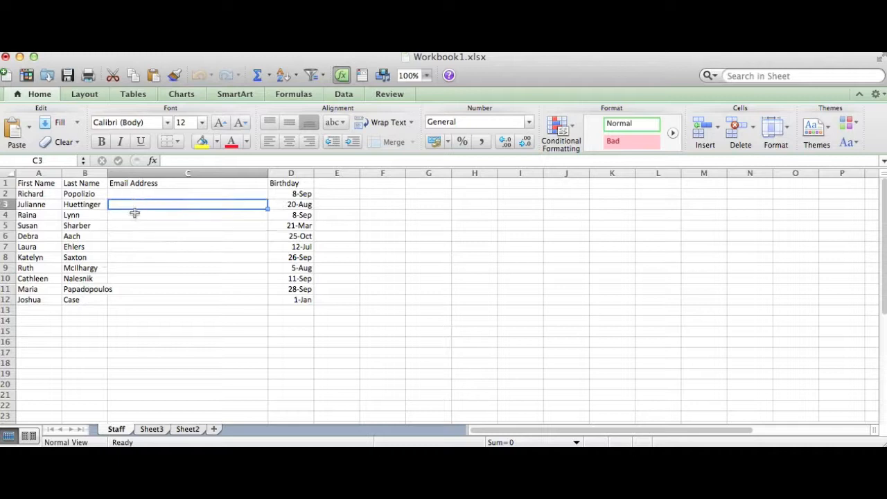
click(134, 213)
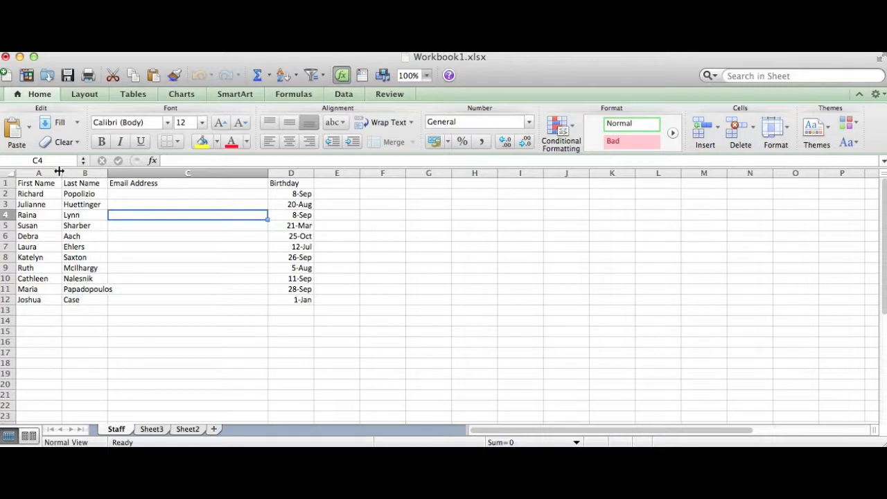
Step: Widen columns A and B to fit their names, and resize columns A through D together to one equal width
drag(61, 171, 150, 173)
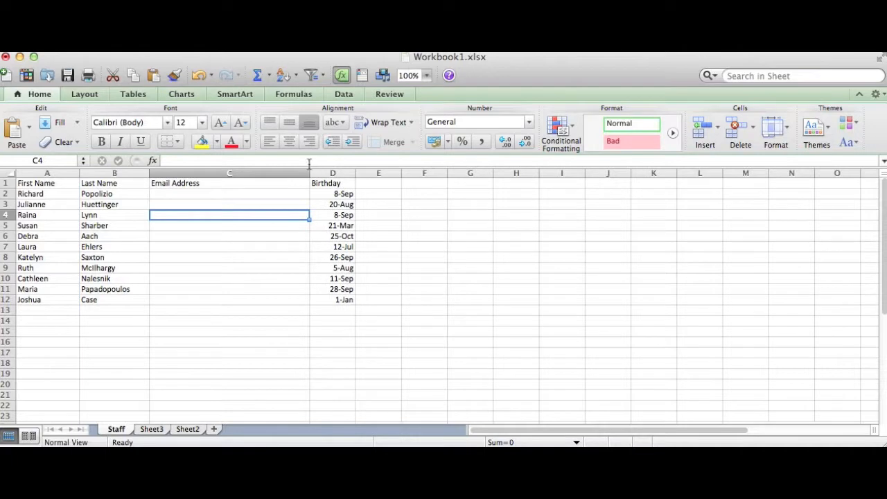
click(52, 173)
drag(52, 173, 321, 175)
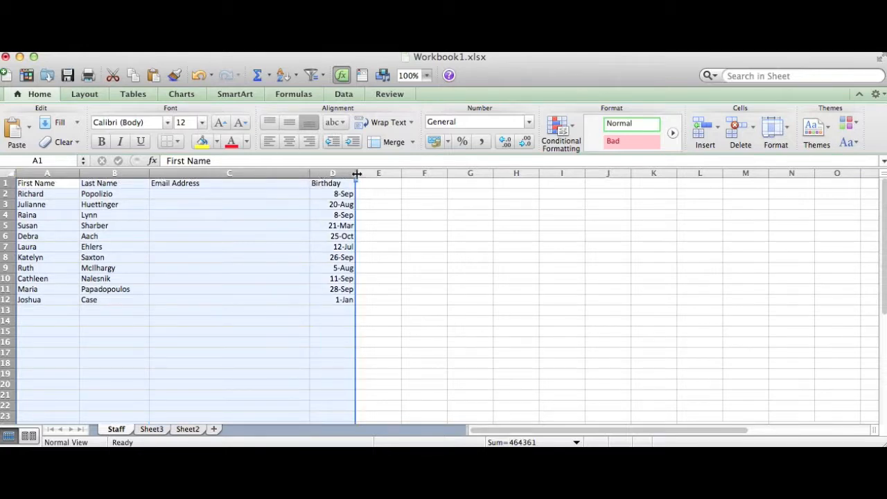
drag(356, 173, 404, 174)
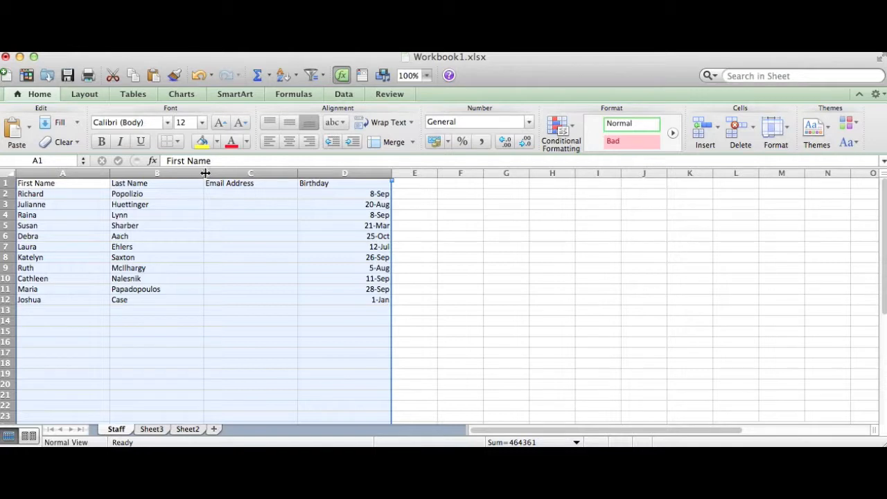
drag(205, 173, 174, 173)
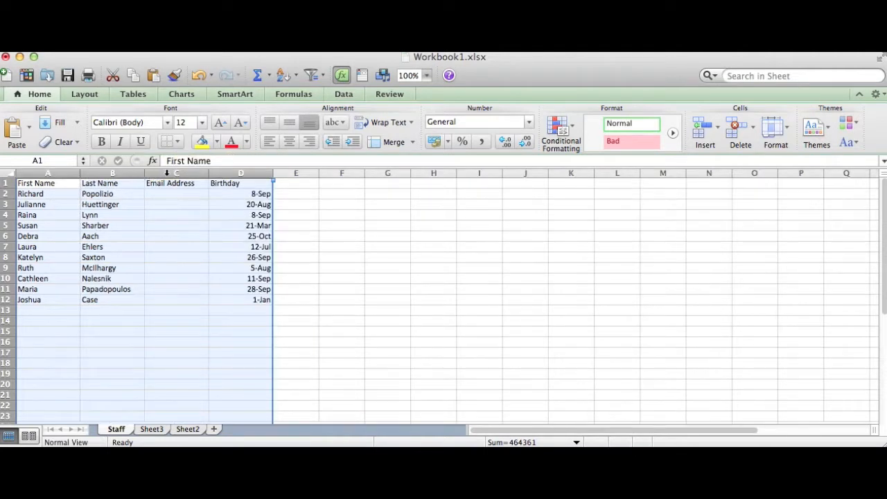
click(248, 174)
Step: Resize rows 2 through 12 together to a uniform height slightly taller than the header row
click(31, 191)
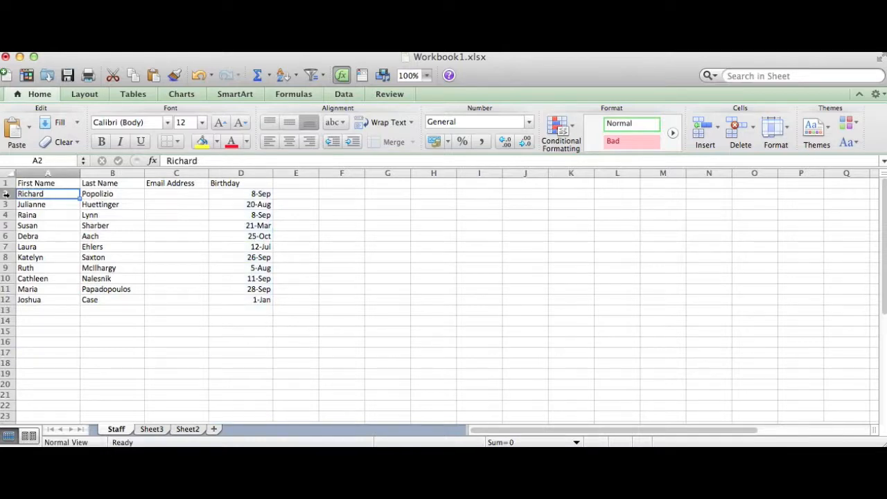
drag(5, 194, 9, 305)
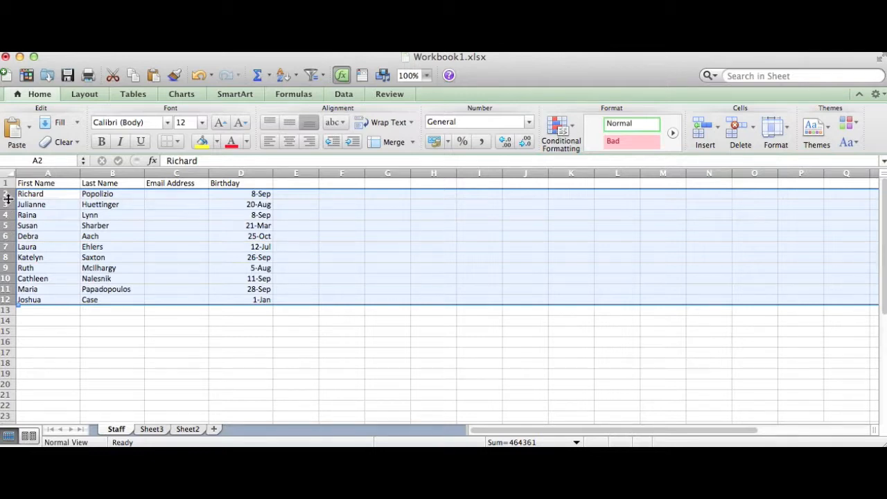
drag(8, 199, 8, 214)
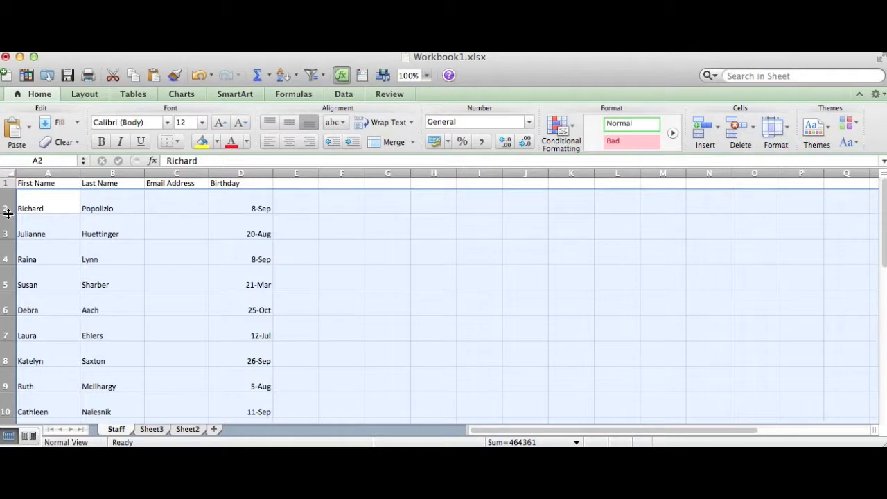
drag(7, 214, 8, 198)
click(43, 186)
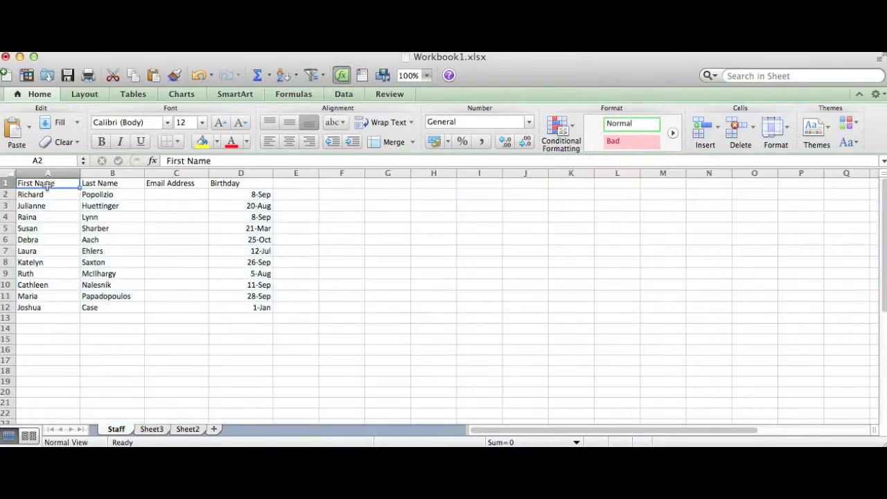
Step: Resize columns A through D together to one equal width that fits the longest names and headers
click(50, 173)
drag(50, 173, 297, 180)
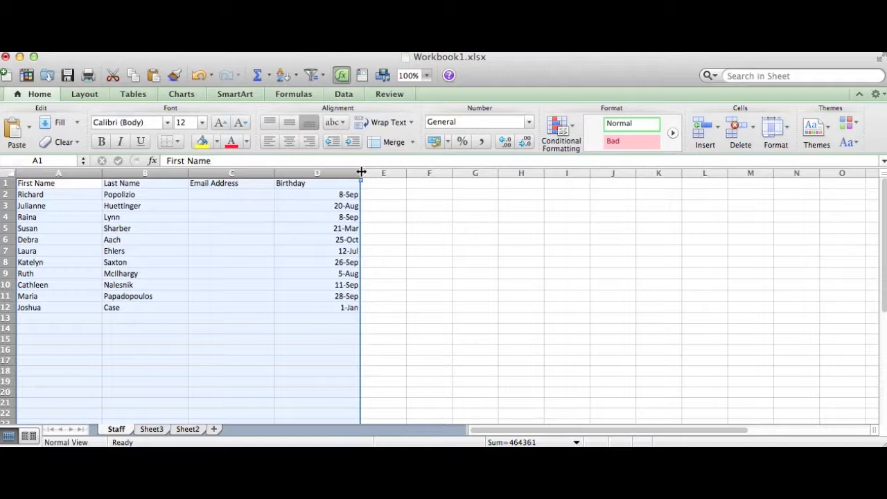
drag(361, 172, 455, 172)
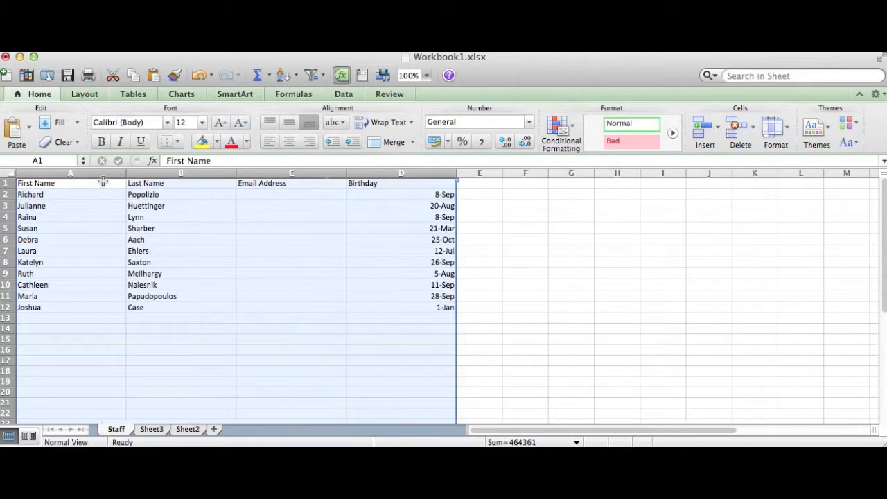
drag(119, 172, 84, 172)
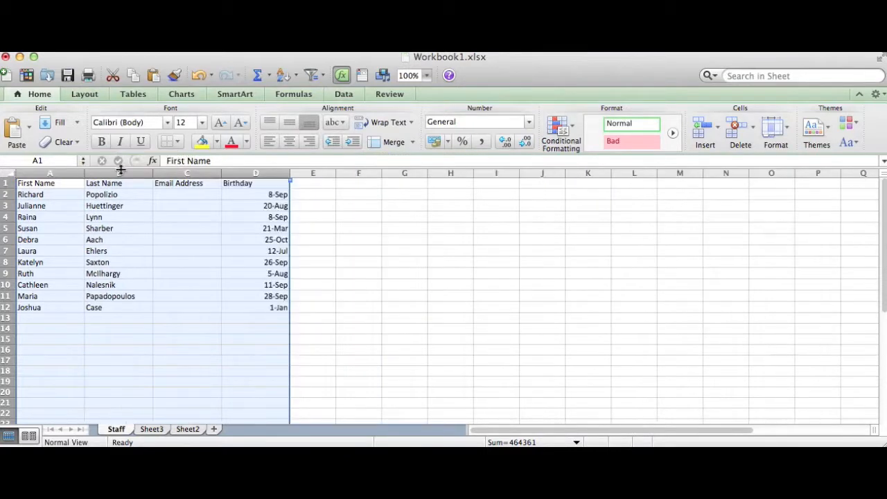
Step: Widen column C (Email Address) on its own to about twice the width of the neighbouring columns
click(211, 182)
click(206, 173)
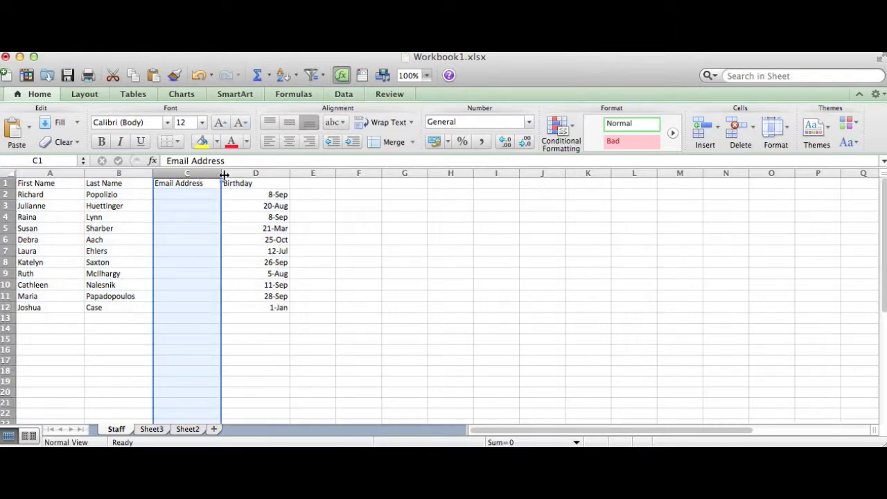
drag(221, 172, 288, 174)
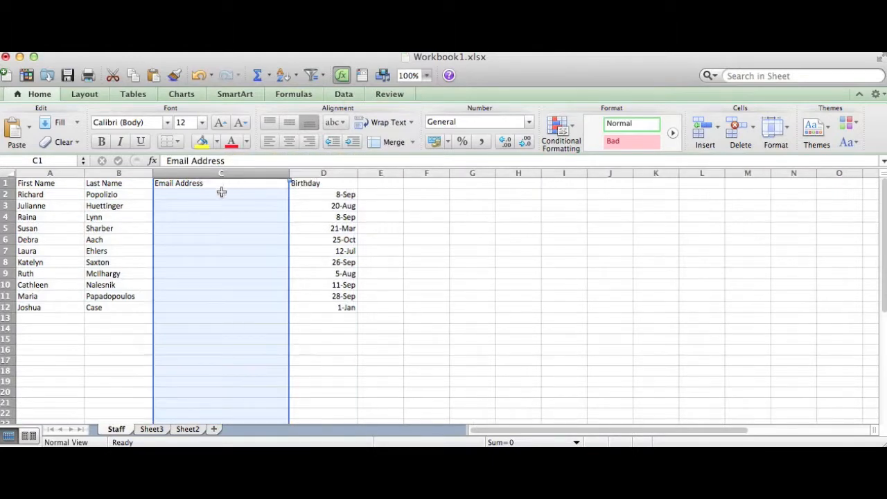
Step: Enter the formula =CONCATENATE(A2,B2) in cell C2 to join the first and last name
click(221, 195)
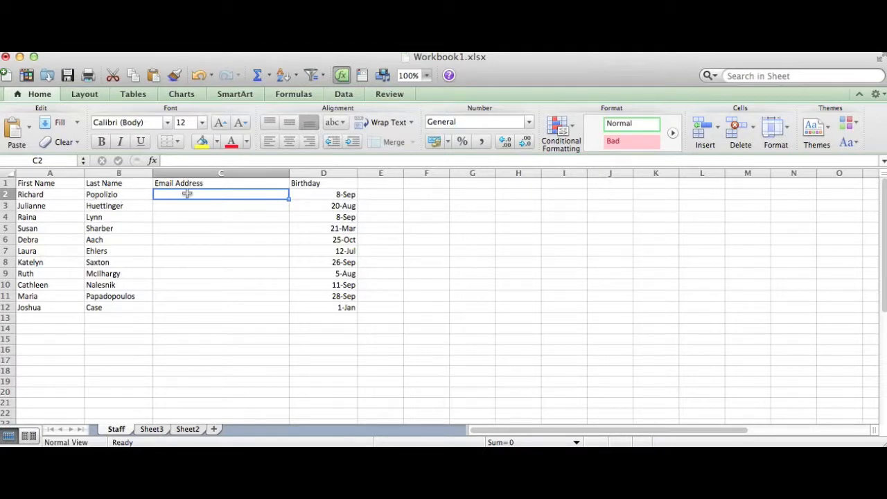
click(47, 192)
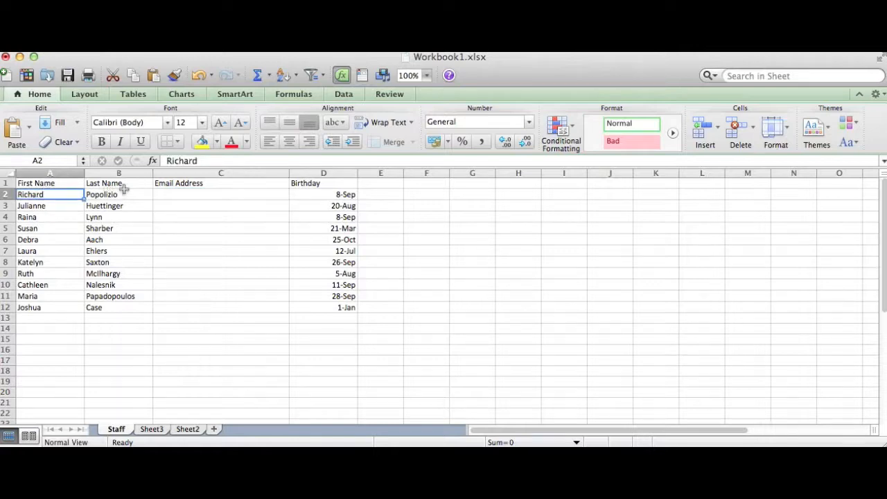
click(168, 193)
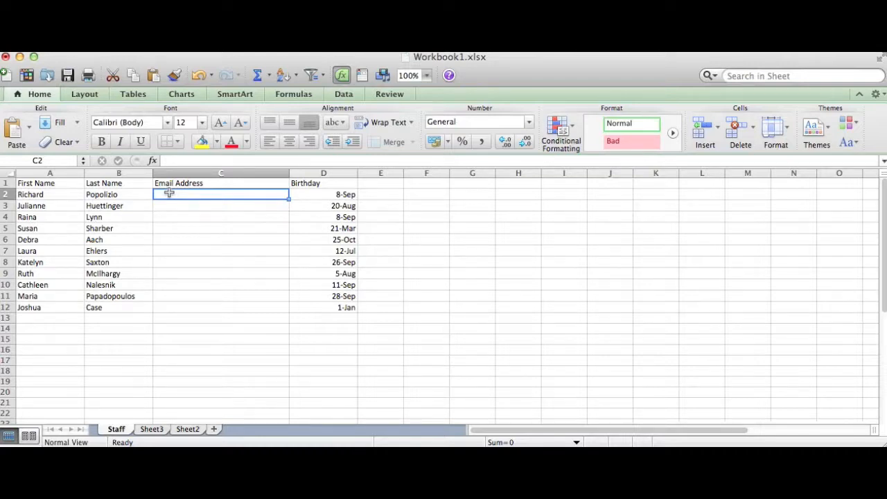
click(171, 191)
text(=)
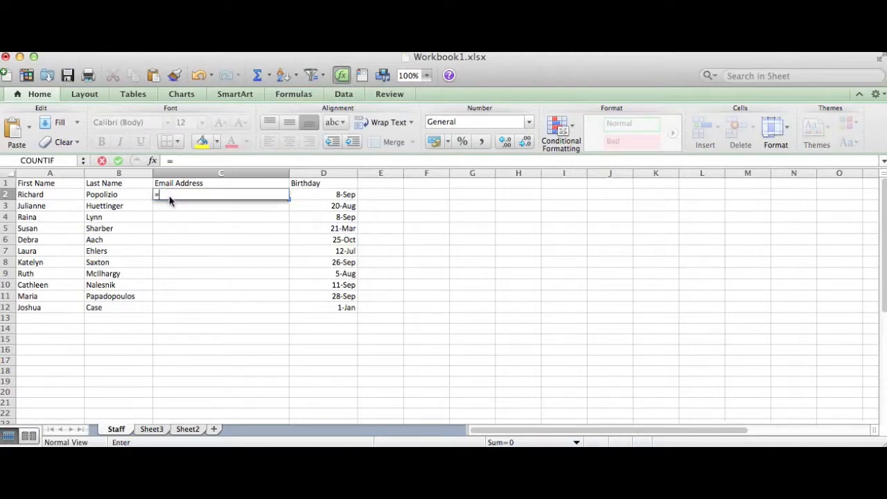
text(con)
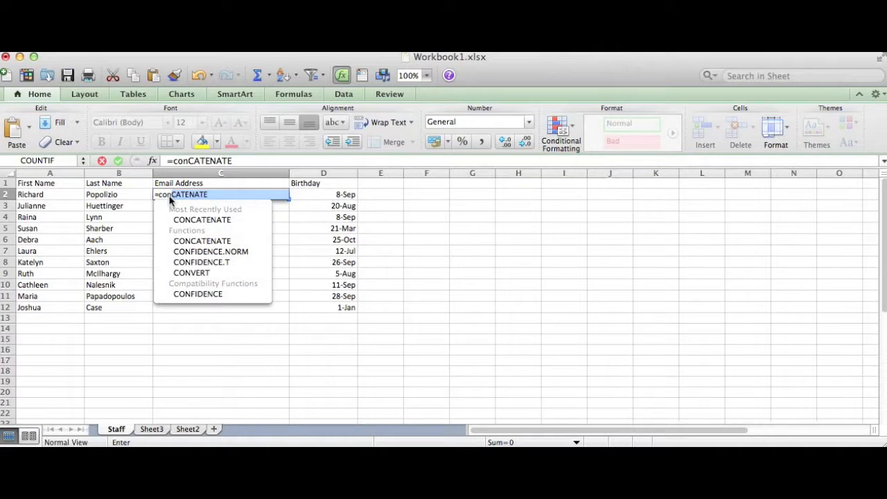
double_click(202, 241)
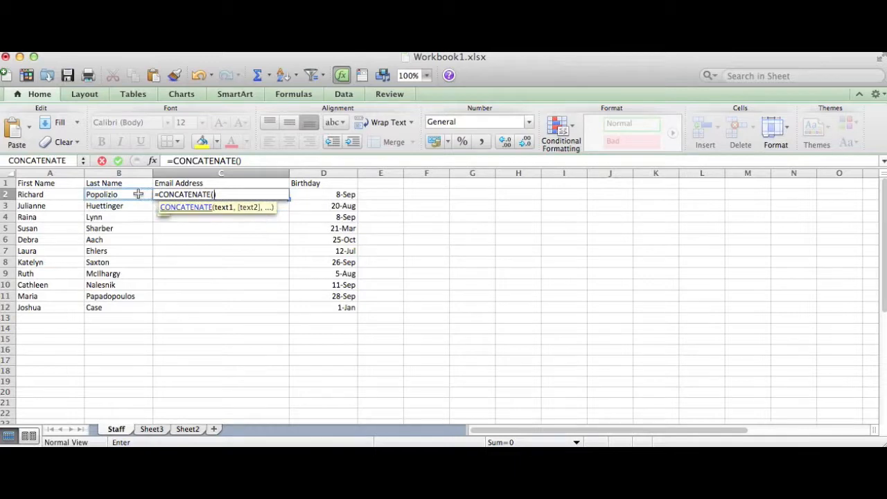
click(67, 196)
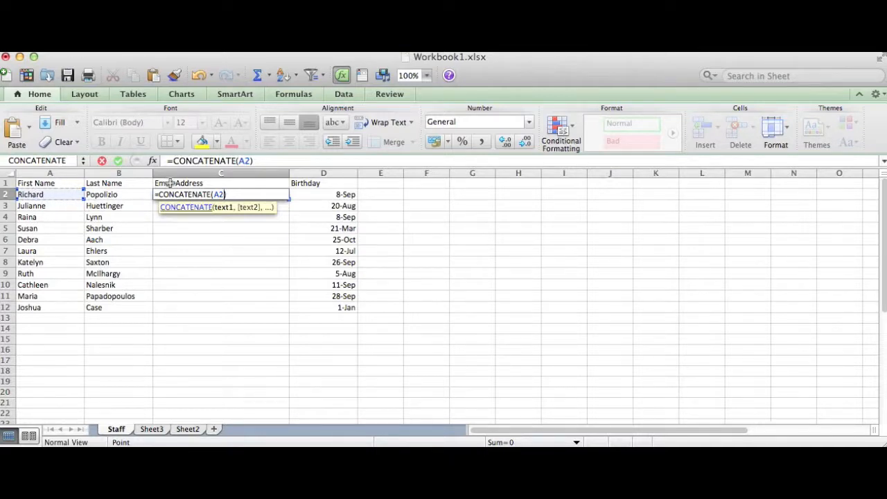
text(,)
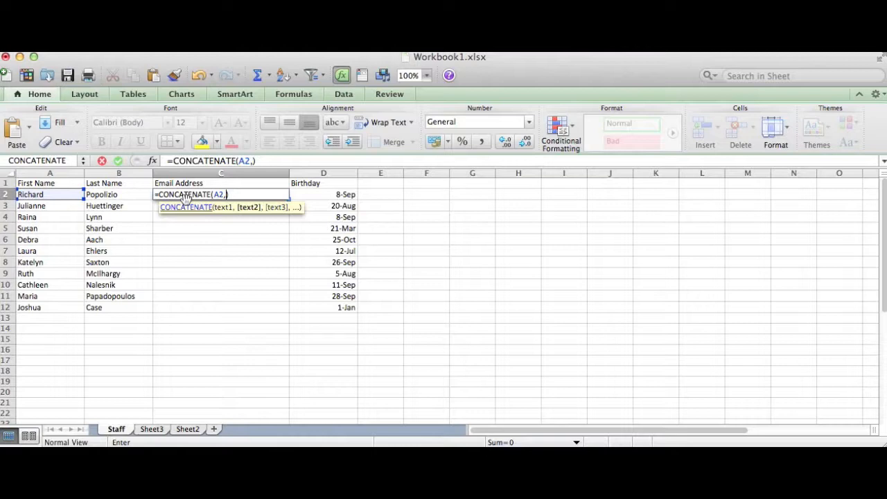
click(112, 194)
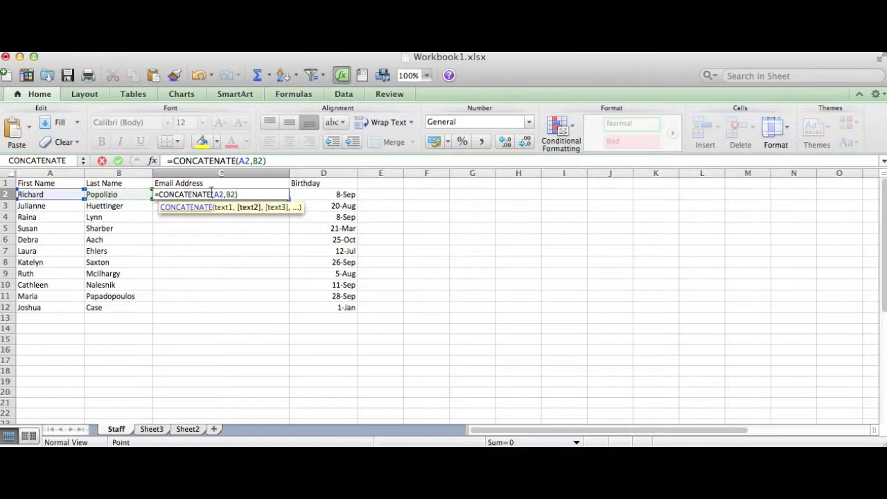
key(Return)
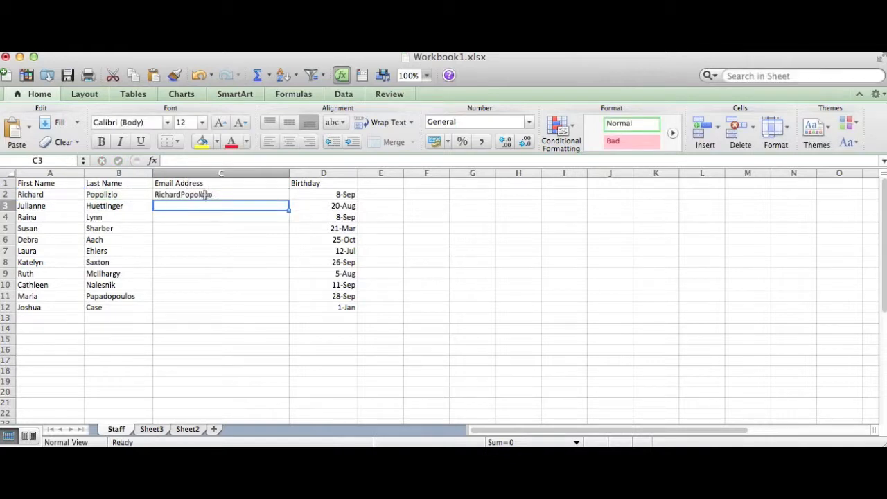
Step: Edit the formula in C2 to =CONCATENATE(A2," ",B2) so a space separates the two names
click(223, 196)
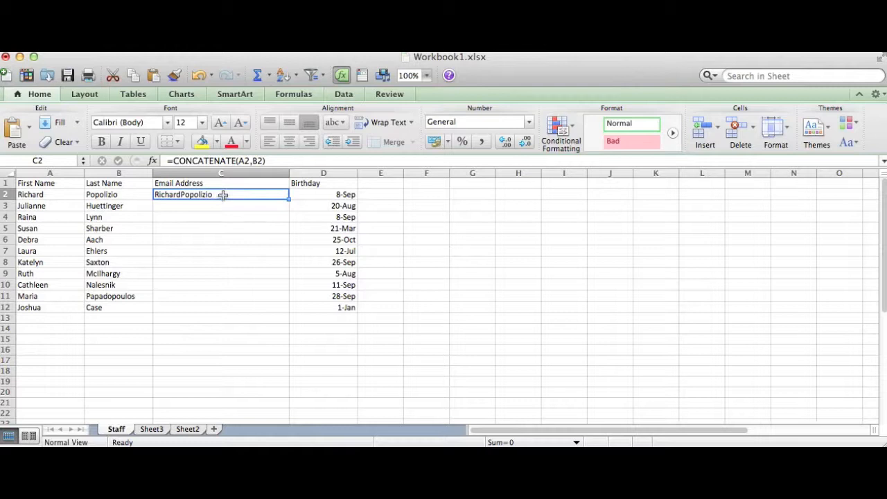
double_click(223, 195)
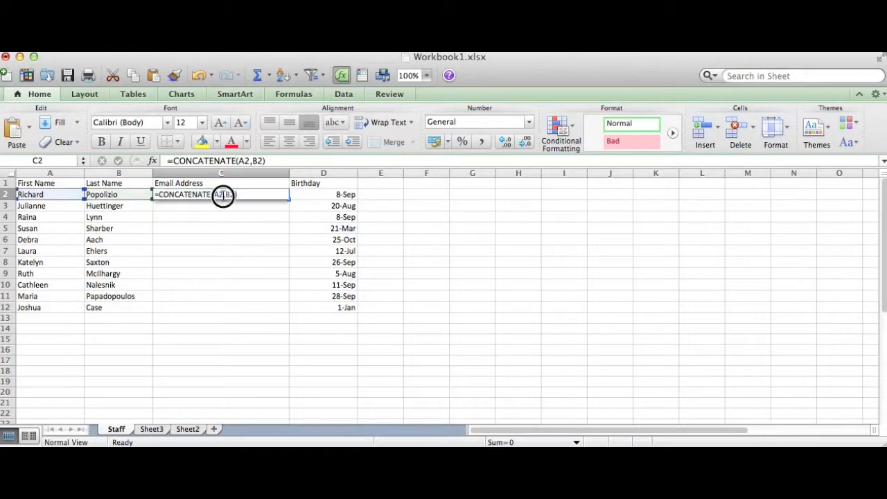
click(244, 159)
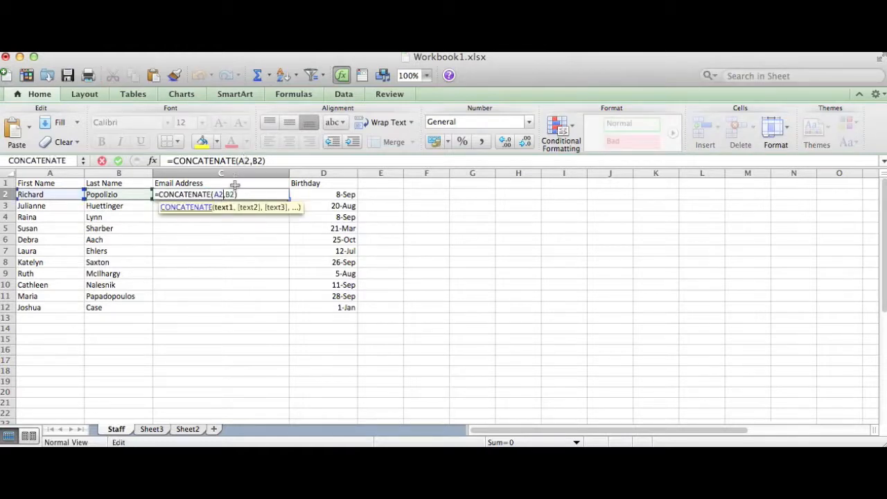
click(226, 195)
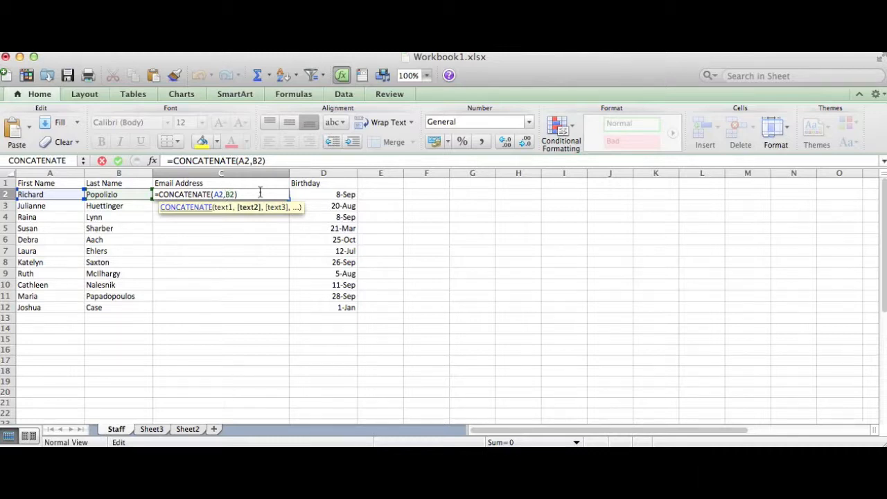
text(")
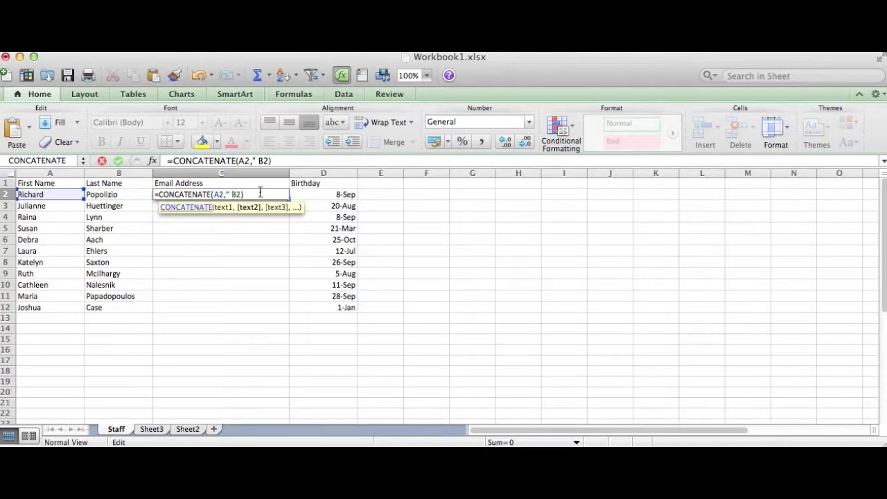
text( ")
text(,)
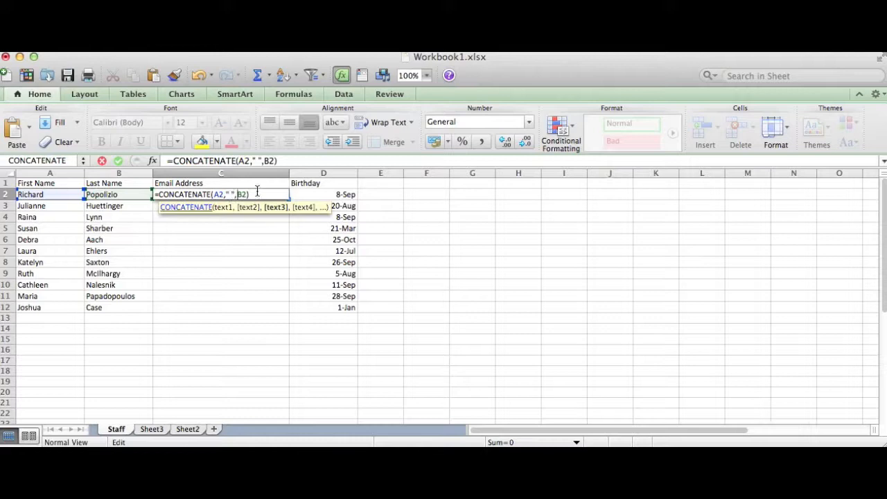
key(Return)
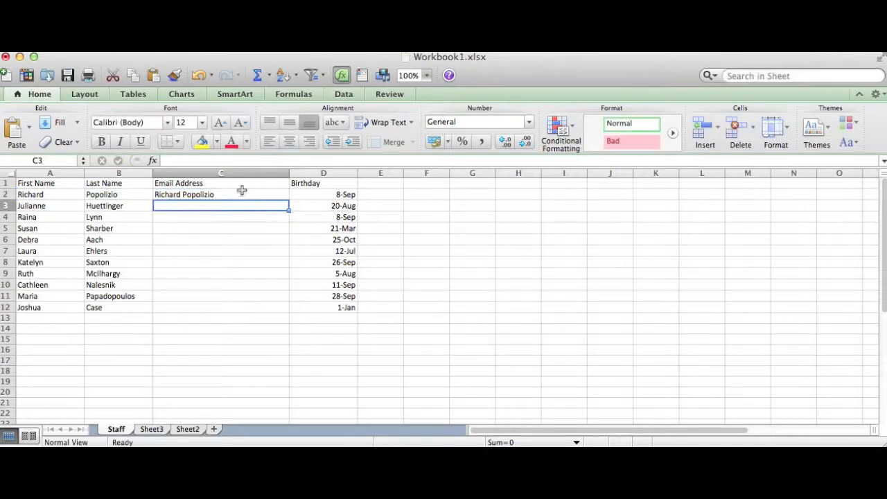
Step: Fill the CONCATENATE formula from C2 down through C12
click(231, 194)
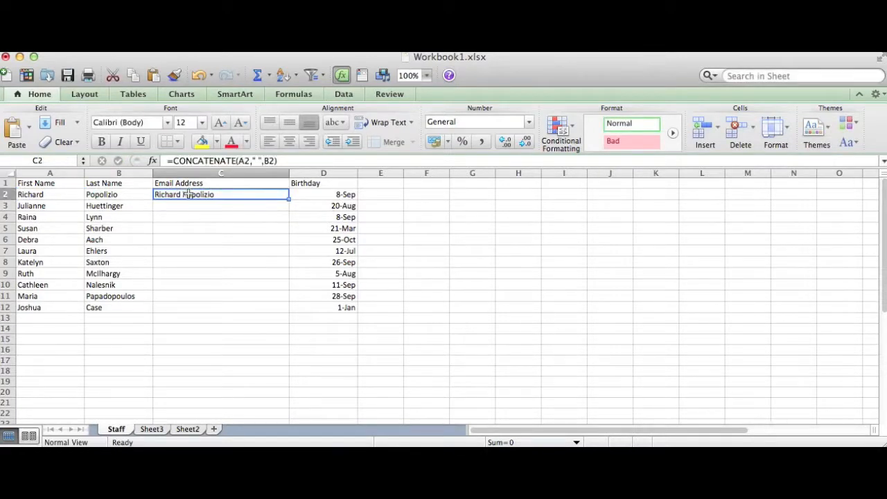
click(236, 206)
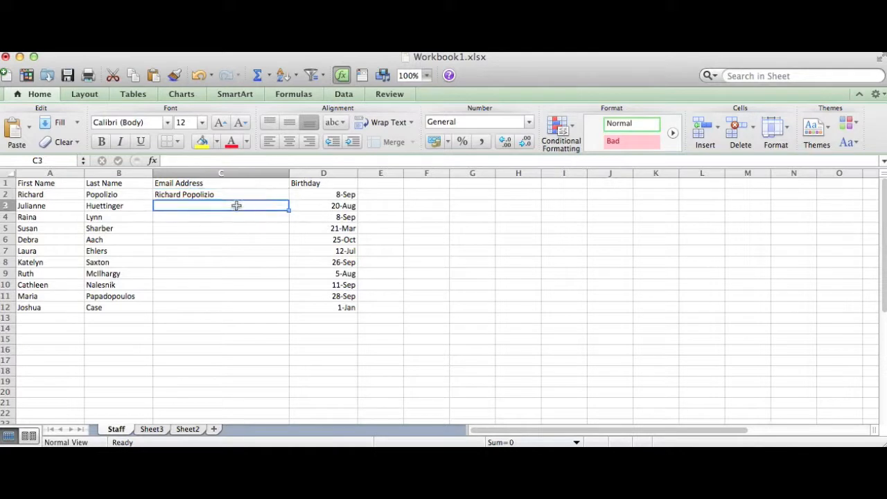
click(174, 217)
click(174, 206)
click(170, 215)
click(187, 193)
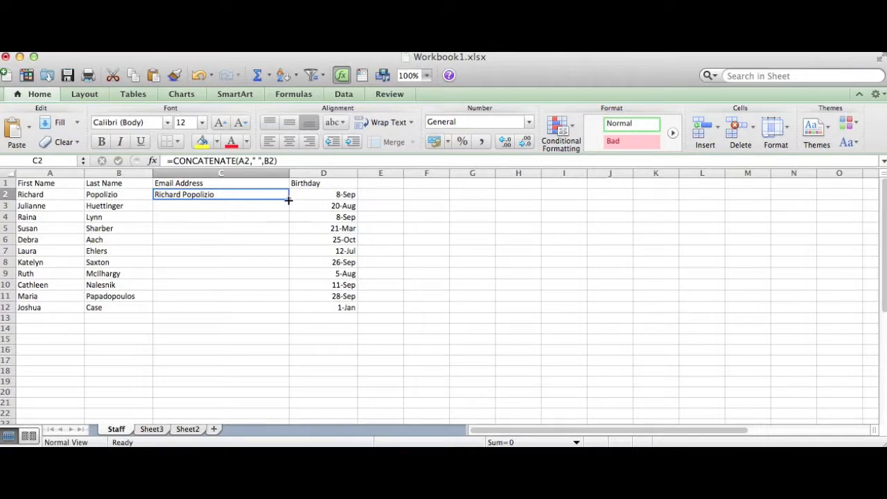
drag(289, 200, 287, 311)
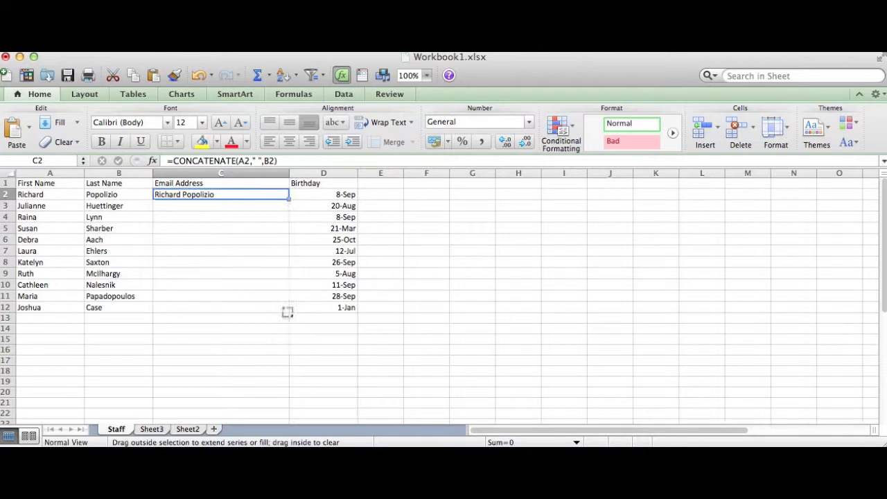
Step: Compare the filled formulas in C2, C3 and C5 with the first and last name cells they reference in columns A and B
click(158, 229)
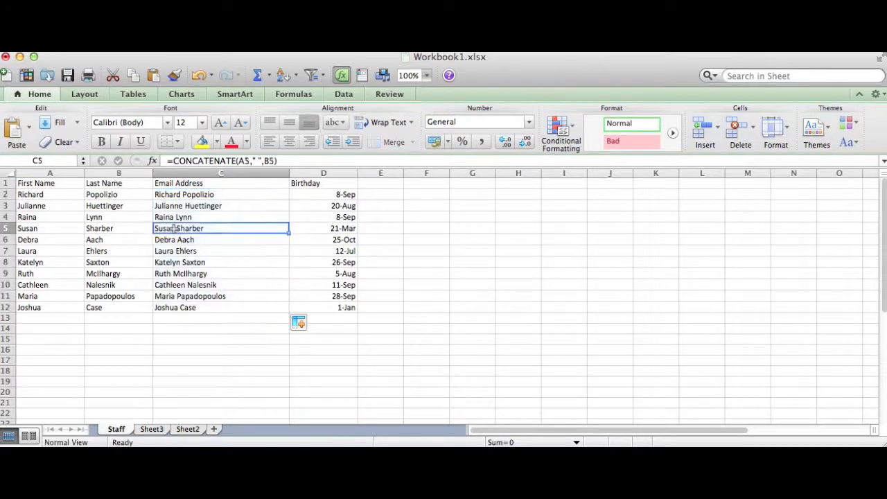
click(192, 205)
key(Left)
key(Left)
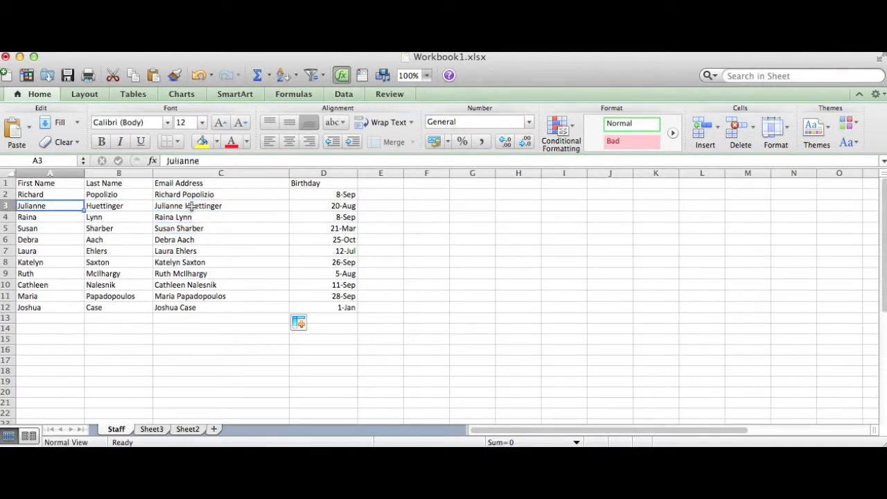
key(Right)
key(Right)
key(Up)
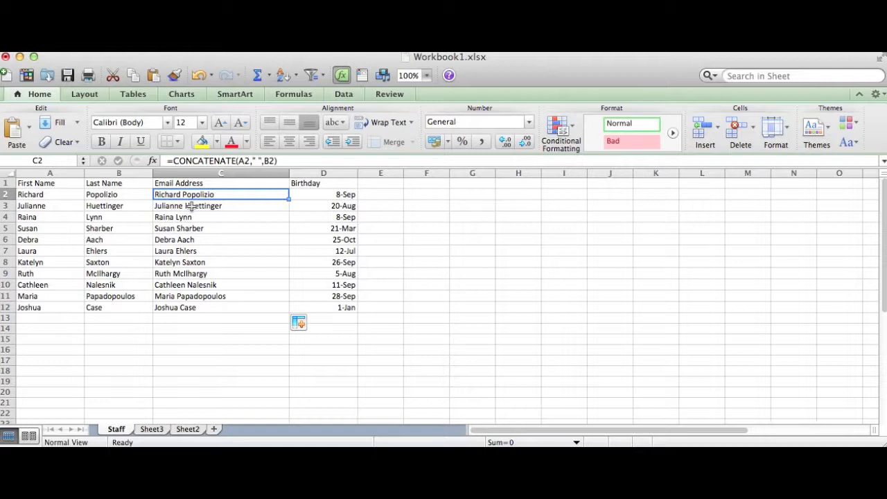
key(Left)
key(Left)
key(Right)
key(Right)
key(Down)
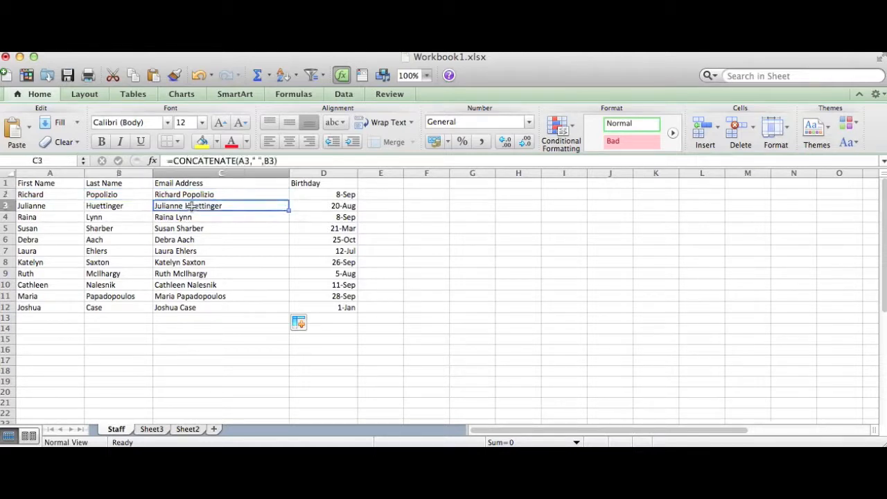
key(Left)
key(Left)
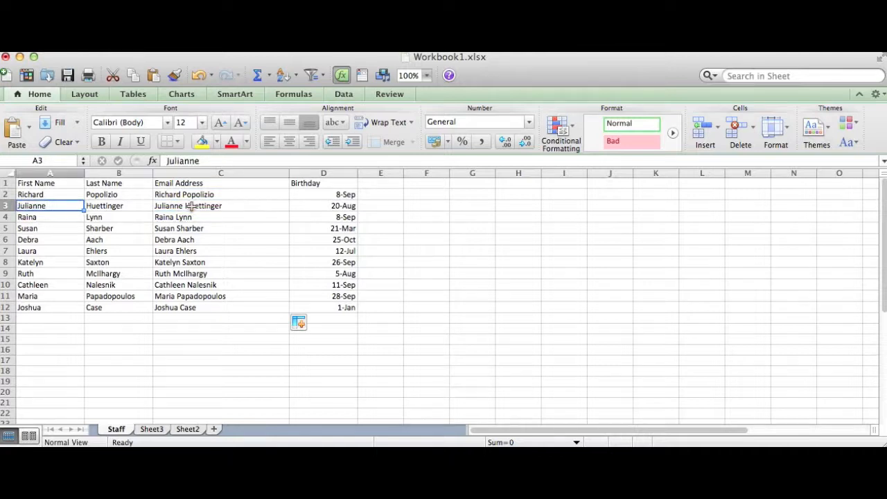
key(Right)
key(Down)
key(Down)
key(Down)
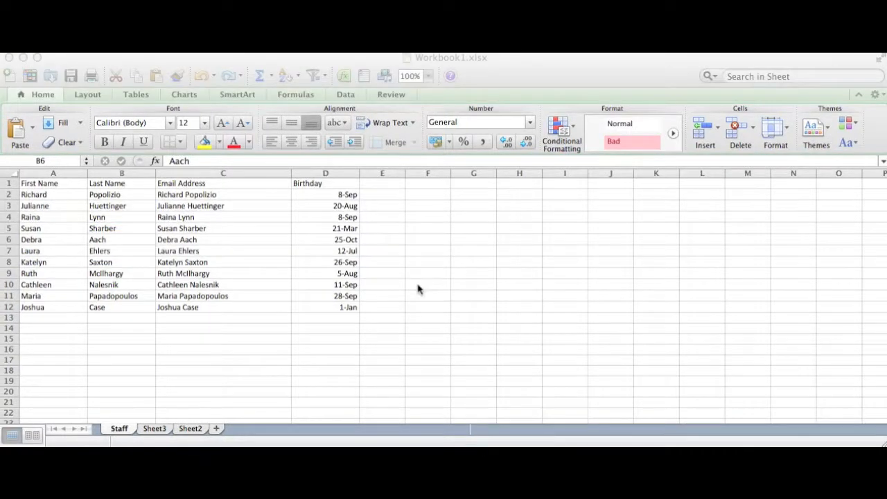
Step: Clear the contents of C2 through C12 in the Email Address column and leave C2 selected
click(194, 197)
click(194, 196)
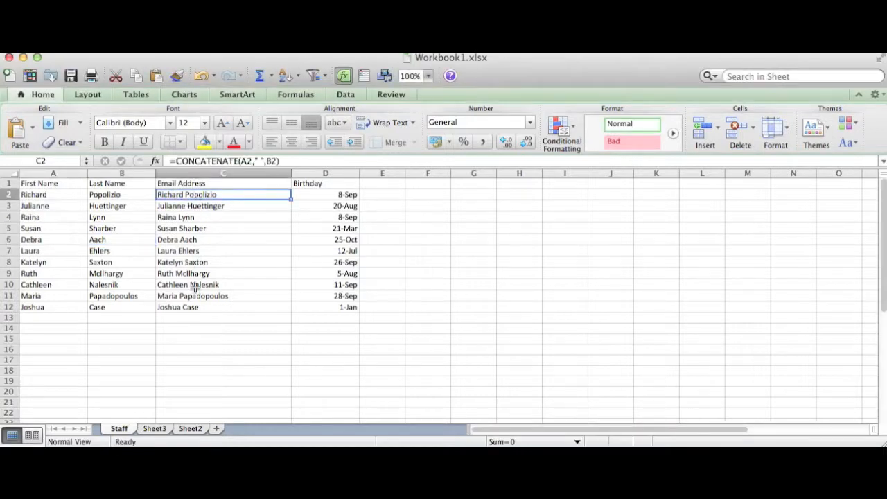
drag(198, 307, 188, 194)
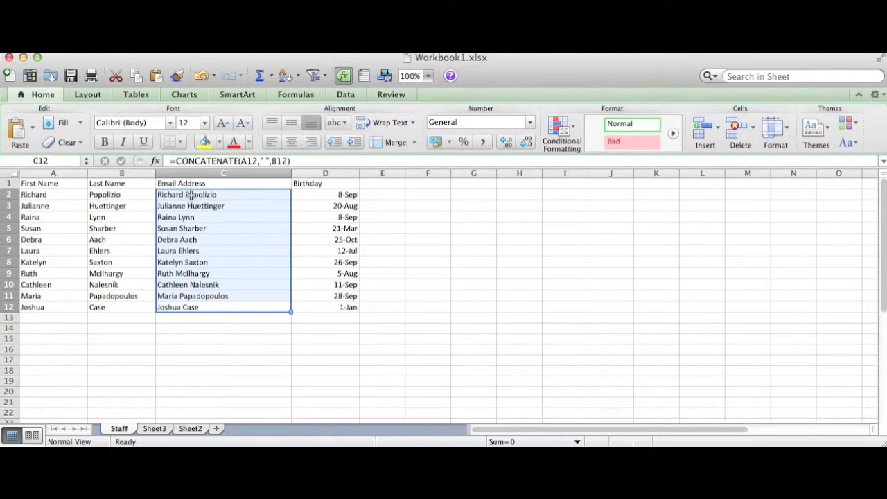
right_click(192, 196)
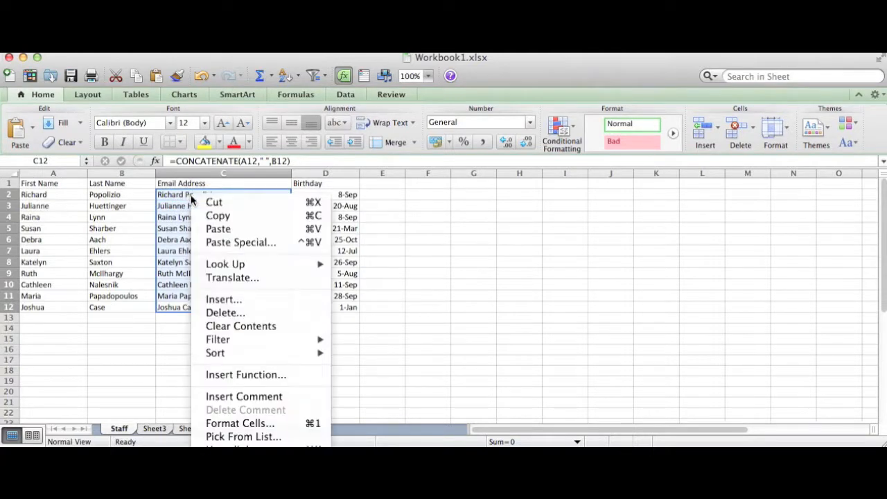
click(249, 327)
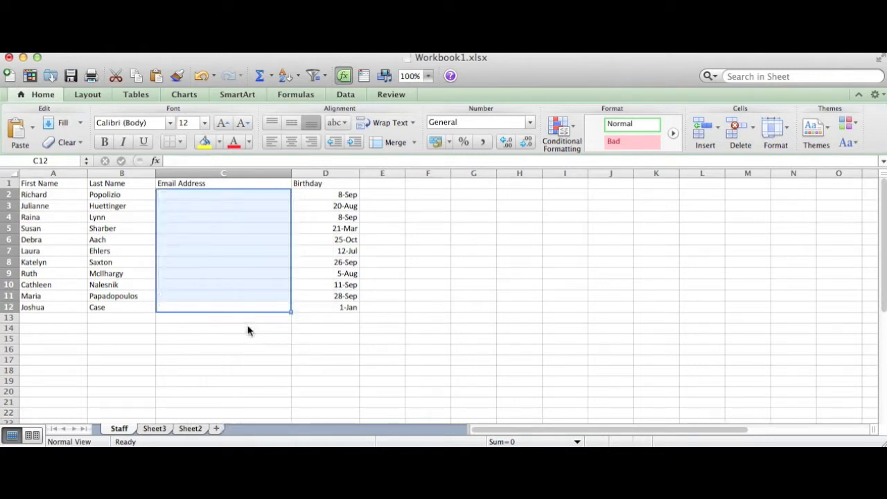
click(208, 242)
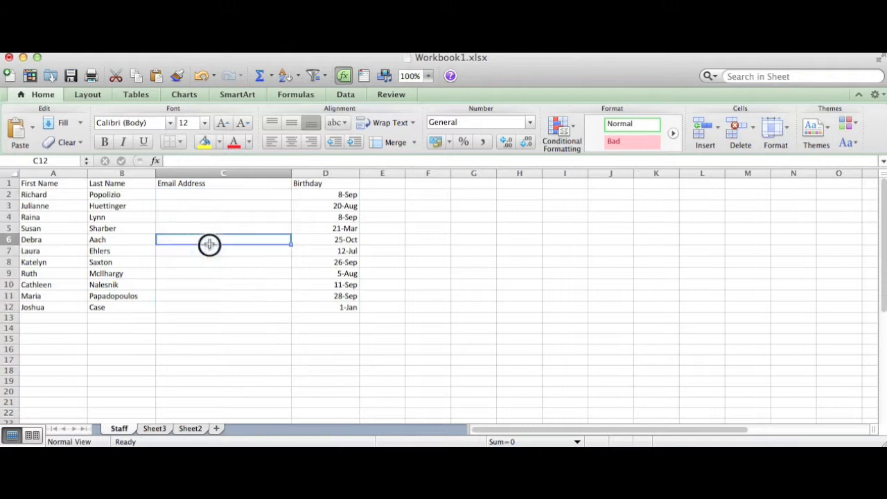
click(195, 195)
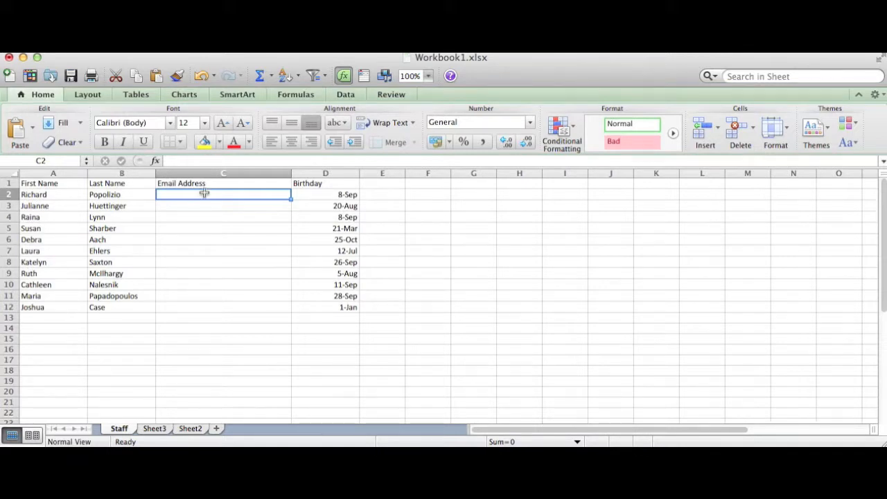
Step: Start a CONCATENATE formula in C2 with LEFT(A2,1) as its first text, taking the first letter of the first name
text(=)
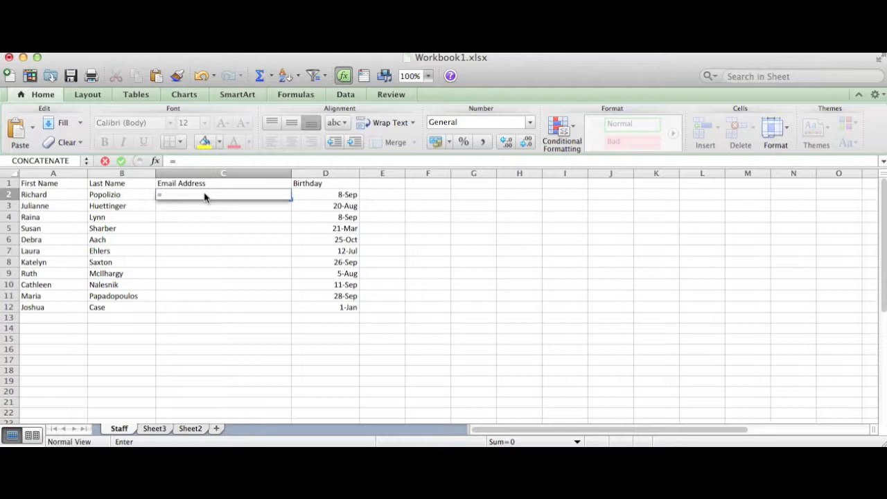
text(con)
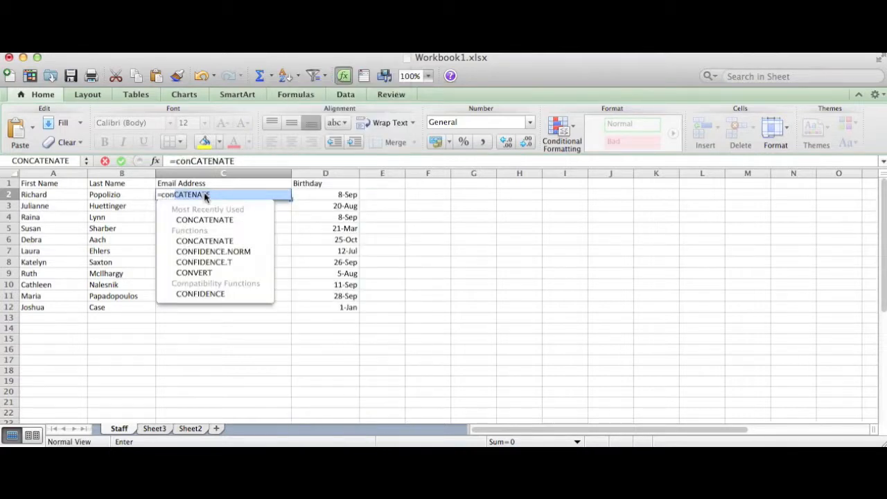
double_click(223, 243)
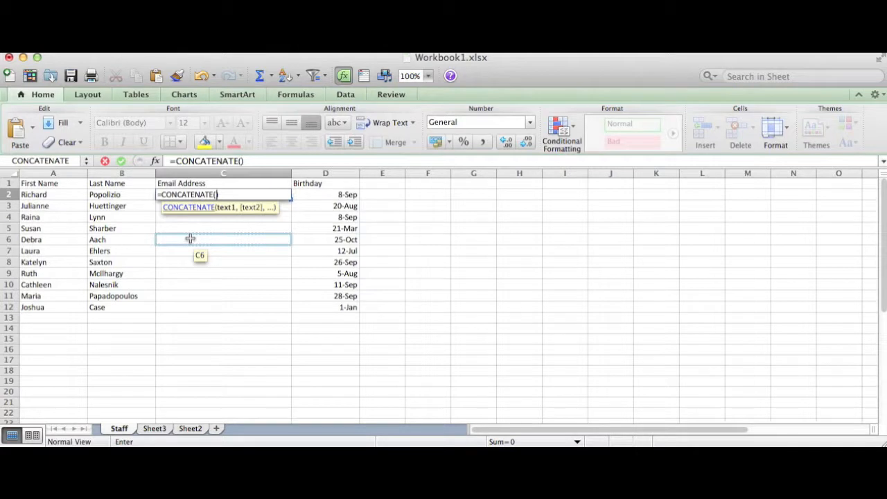
text(left)
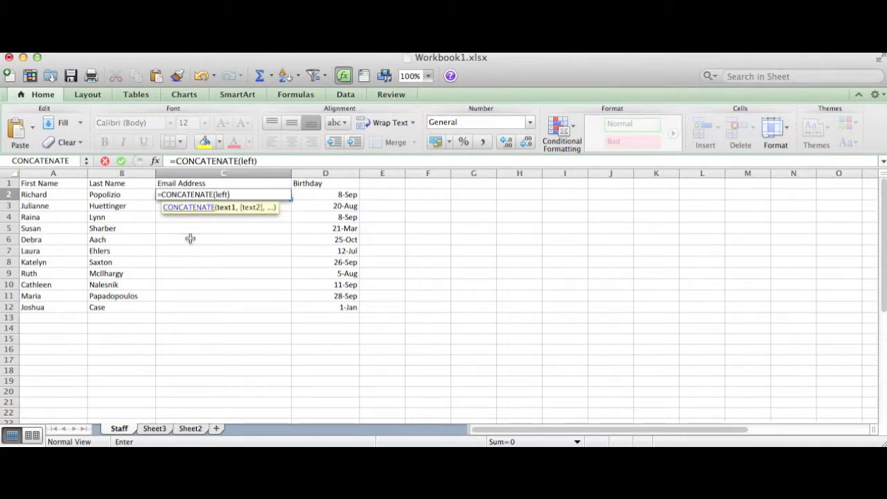
text(()
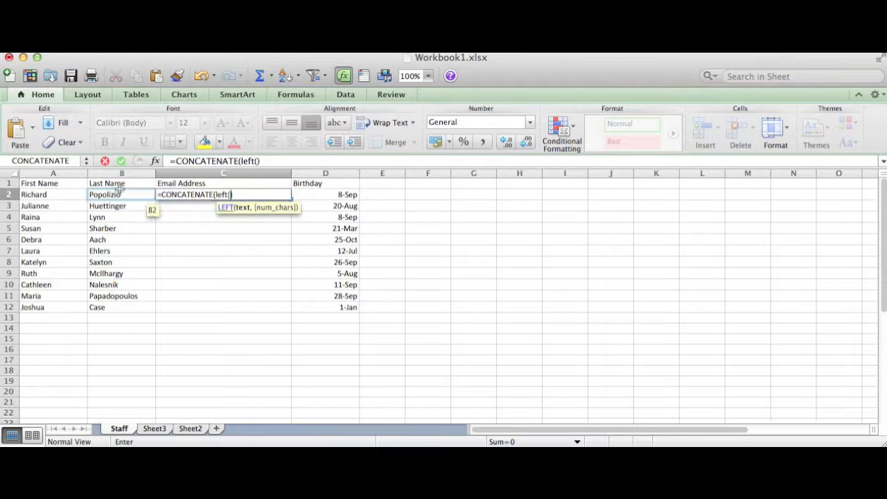
click(49, 195)
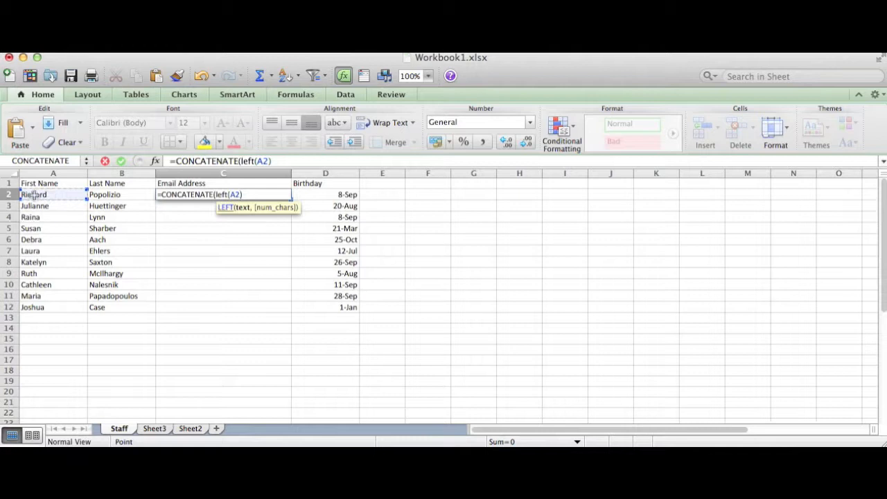
text(,)
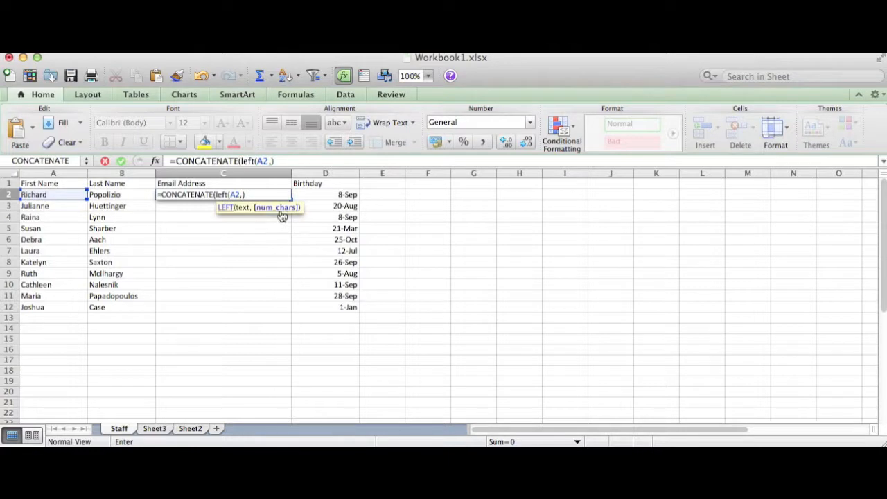
text(1)))
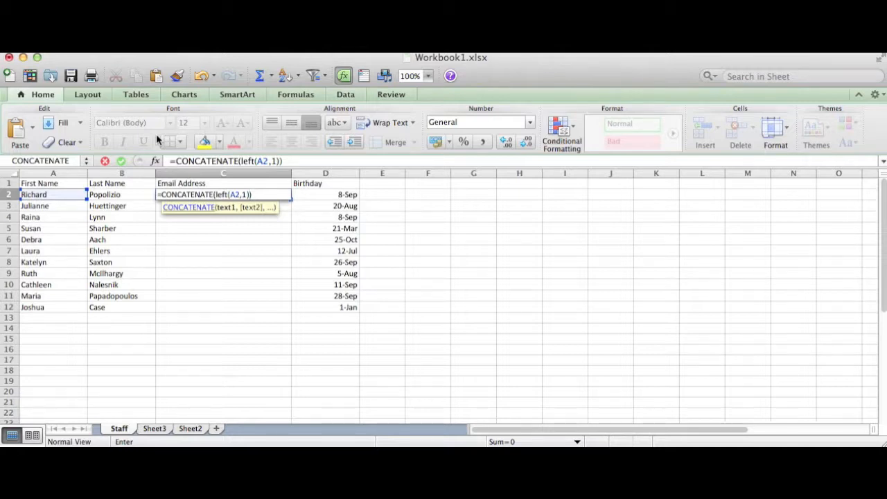
Step: Add B2 and the text "2015" as the next arguments of the CONCATENATE formula in C2 and enter it
text(,)
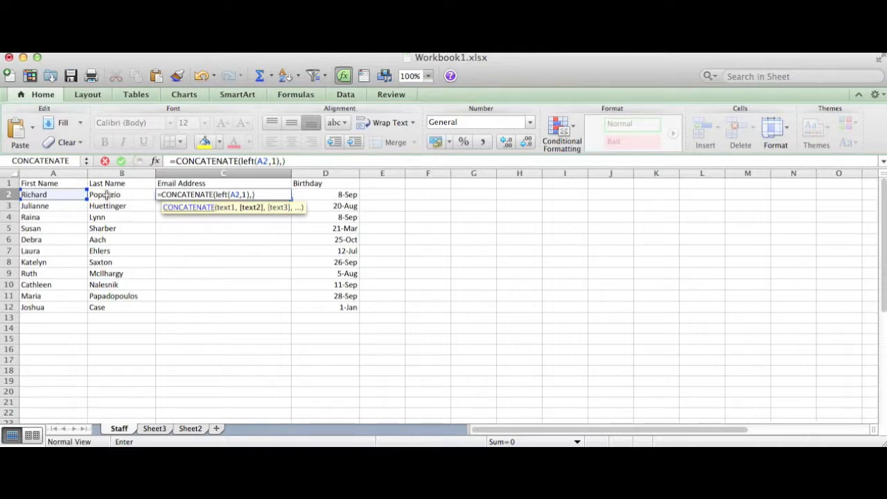
click(105, 195)
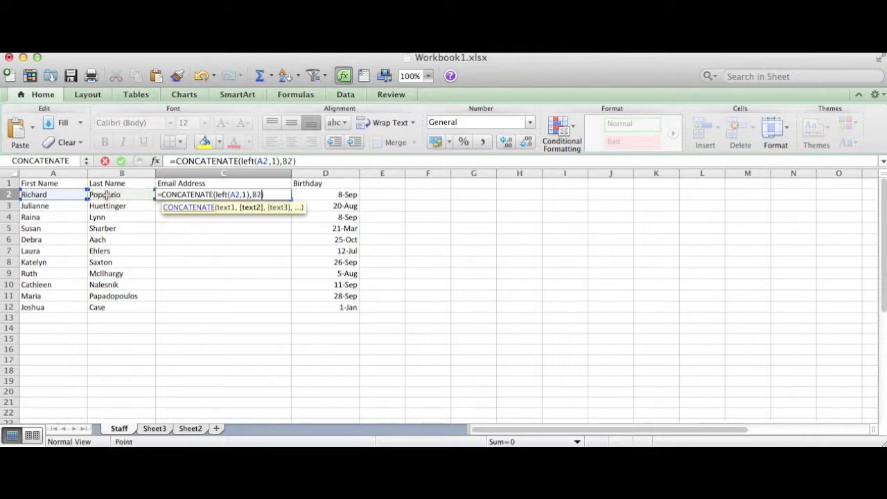
text(,)
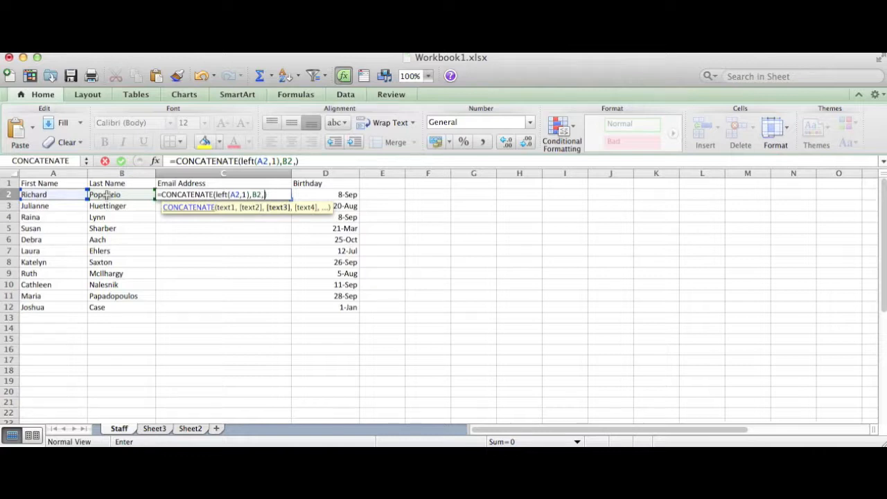
text("2015))
key(Left)
text(")
key(Return)
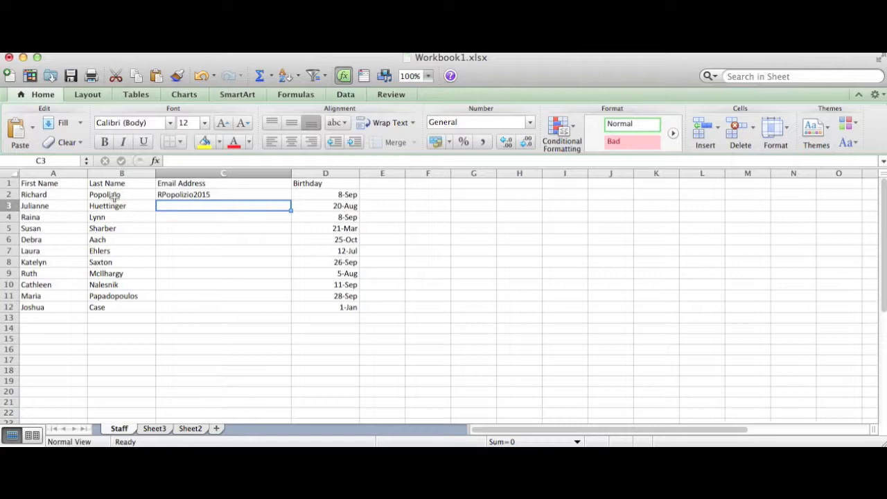
Step: Fill the CONCATENATE formula from C2 down through C12 and look over the filled entries
click(165, 197)
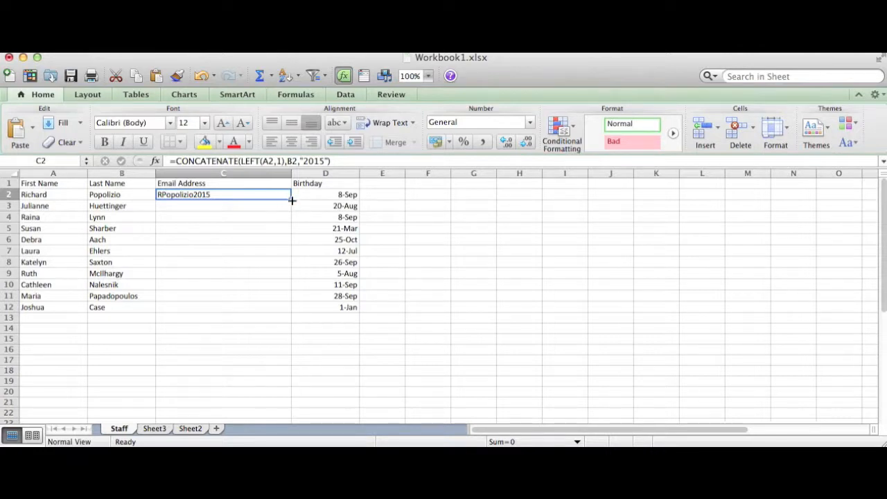
drag(292, 200, 291, 311)
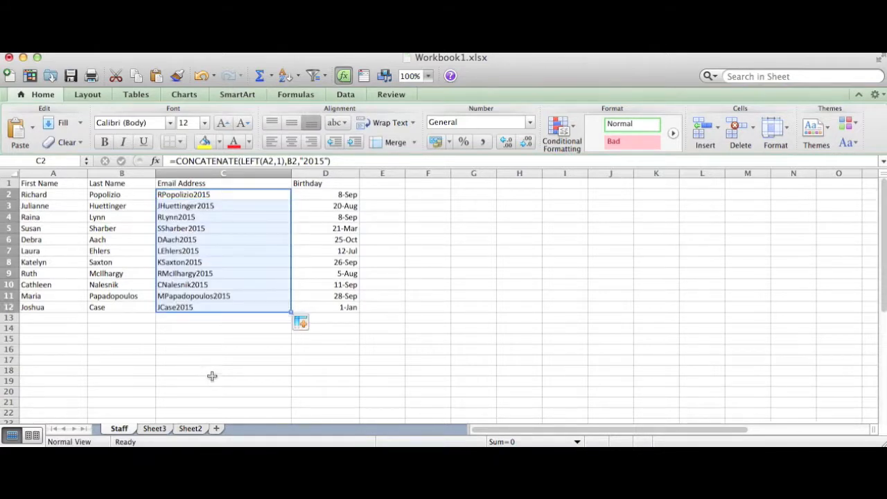
scroll(204, 326, down, 4)
scroll(203, 321, up, 4)
click(214, 209)
Step: Clear the contents of C2 through C12 in the Email Address column and return to C2
drag(227, 196, 212, 305)
key(BackSpace)
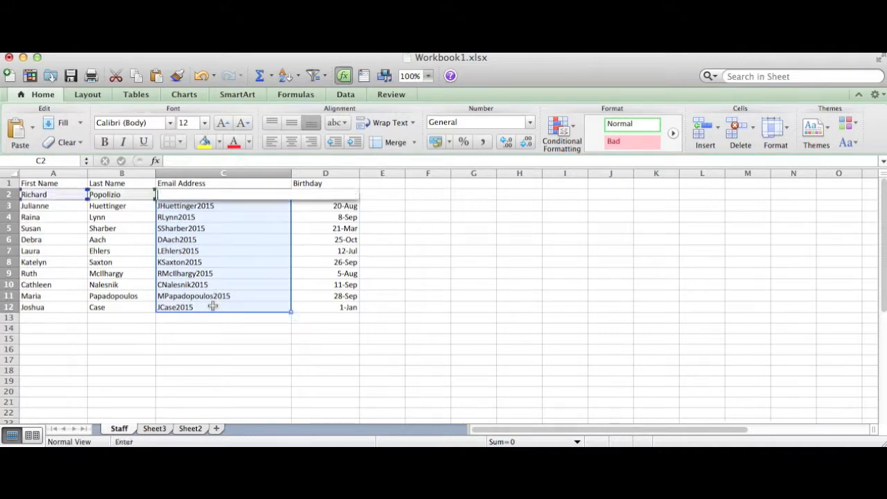
click(213, 309)
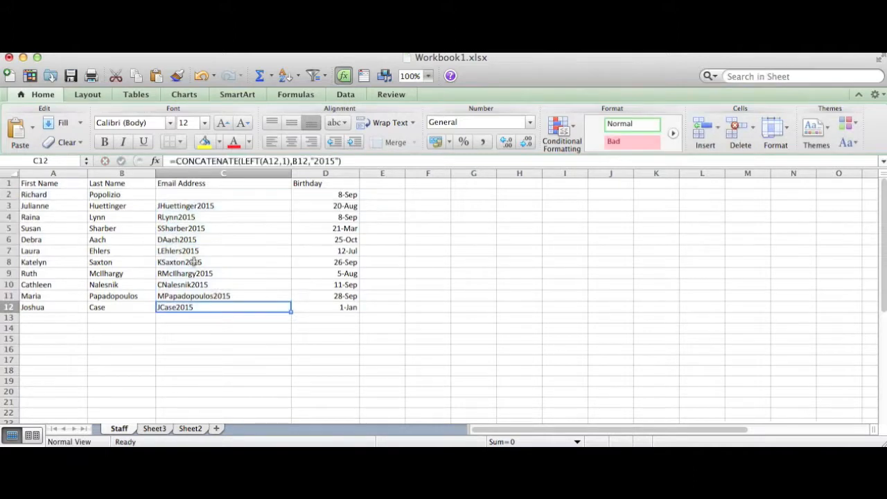
click(212, 205)
key(BackSpace)
key(Return)
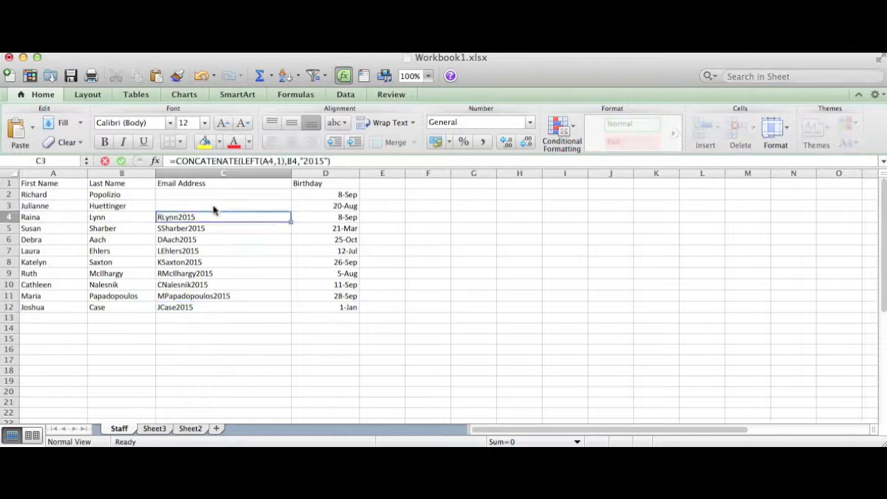
key(BackSpace)
key(Return)
key(BackSpace)
key(Return)
key(BackSpace)
key(Return)
key(BackSpace)
key(Return)
key(BackSpace)
key(Return)
key(BackSpace)
key(Return)
key(BackSpace)
key(Return)
key(BackSpace)
key(Return)
key(BackSpace)
key(Return)
key(Up)
key(Up)
key(Up)
key(Up)
key(Up)
key(Up)
key(Up)
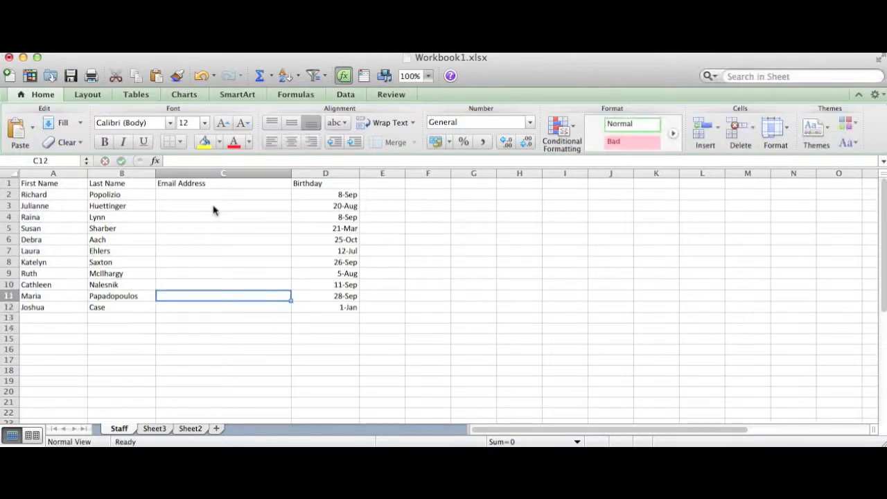
key(Up)
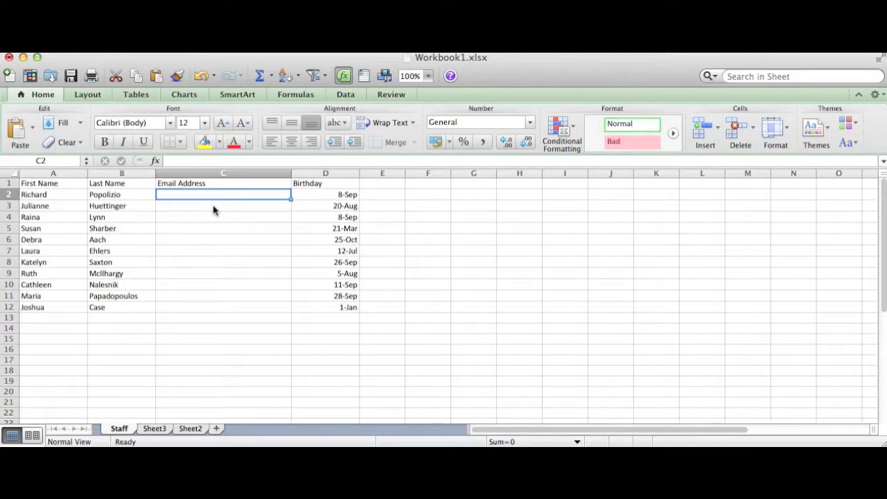
Step: Enter =LOWER(B2) in C2 to convert the last name to lowercase
text(=)
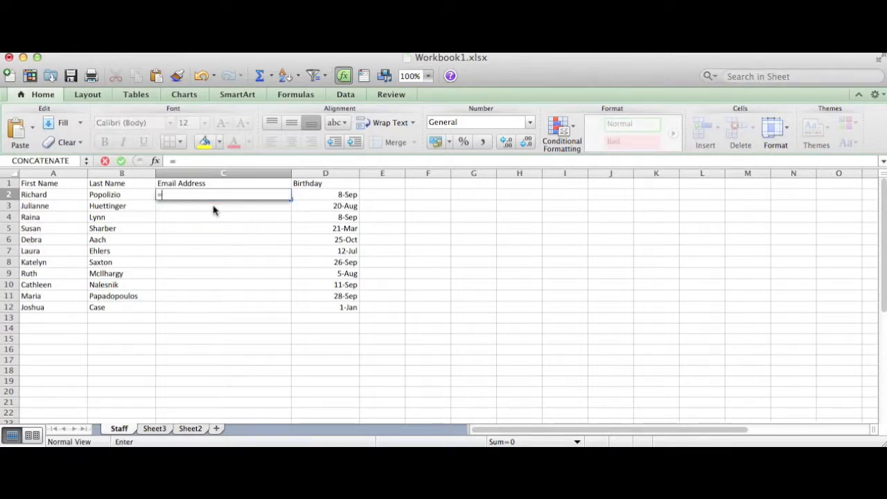
text(LoweR)
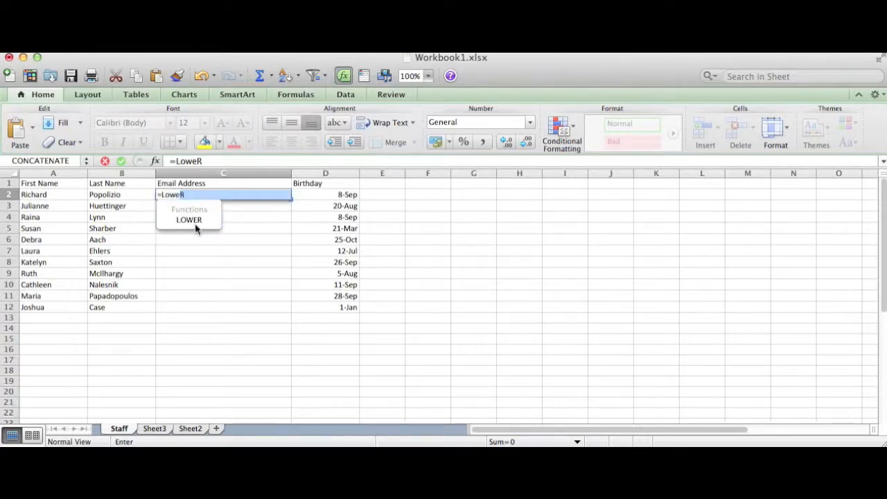
double_click(195, 221)
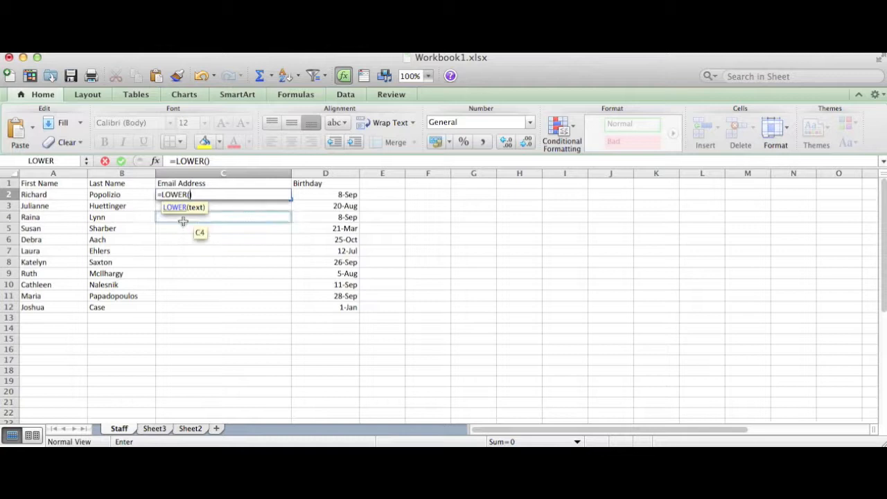
click(132, 197)
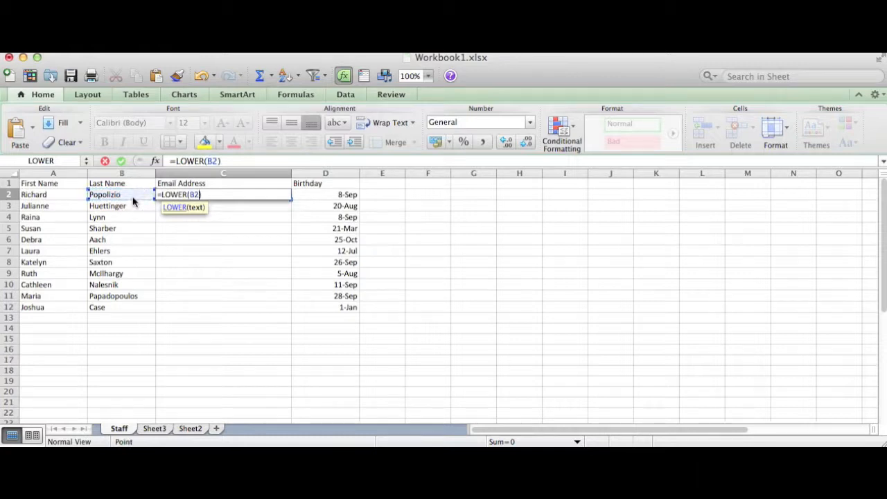
key(Return)
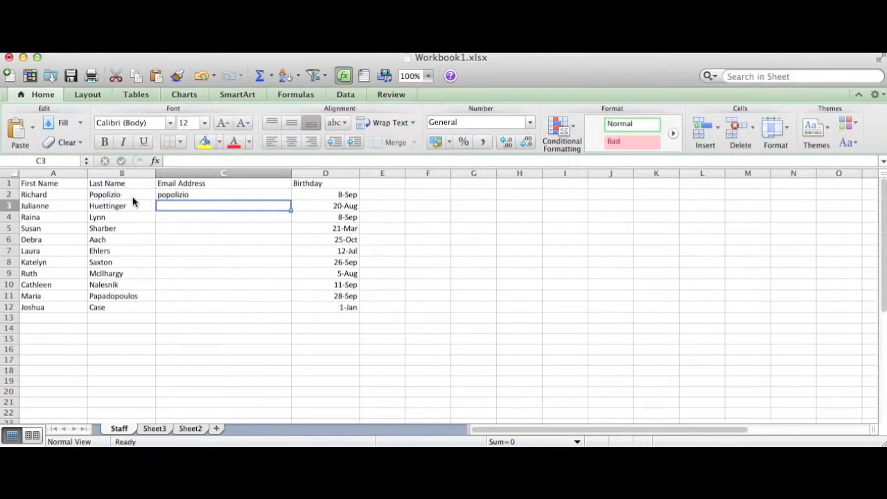
Step: Replace the formula in C2 with =UPPER(B2) to convert the last name to uppercase
click(182, 196)
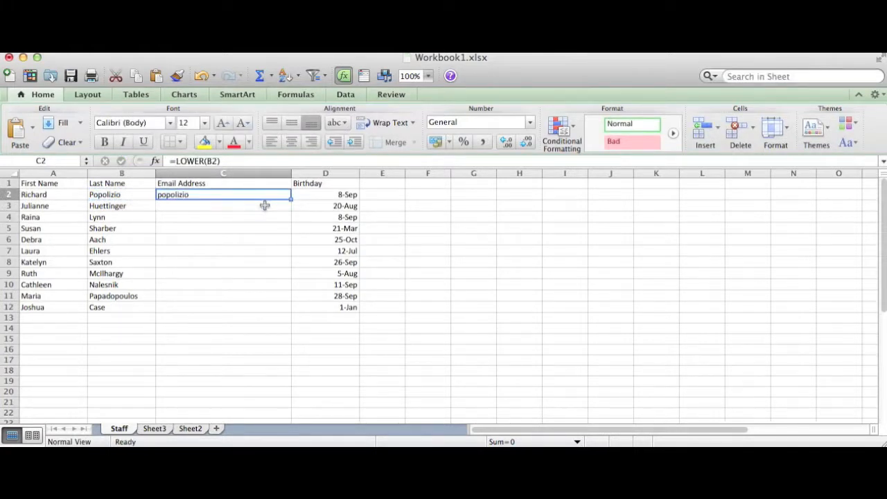
double_click(188, 196)
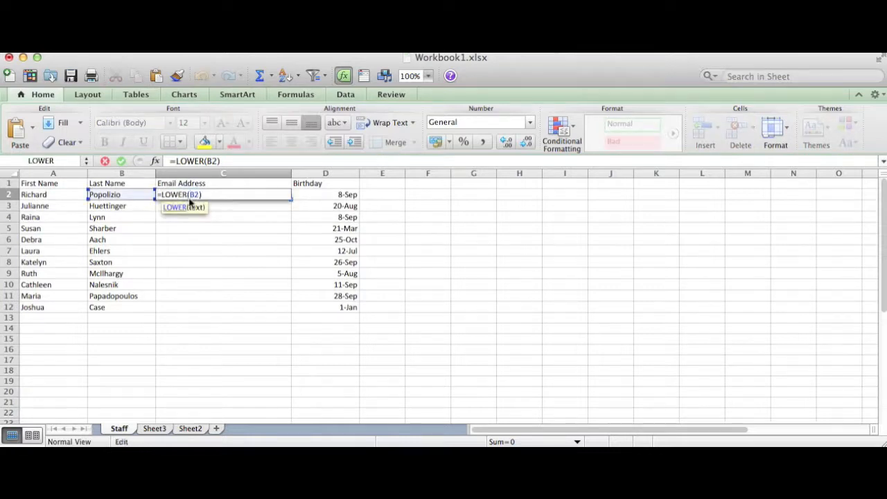
drag(190, 200, 122, 188)
key(BackSpace)
text(upper()
click(122, 190)
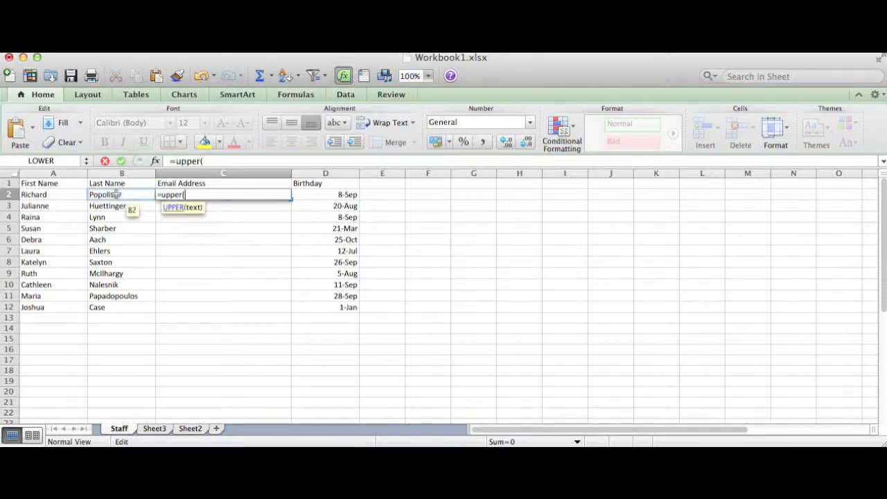
click(116, 195)
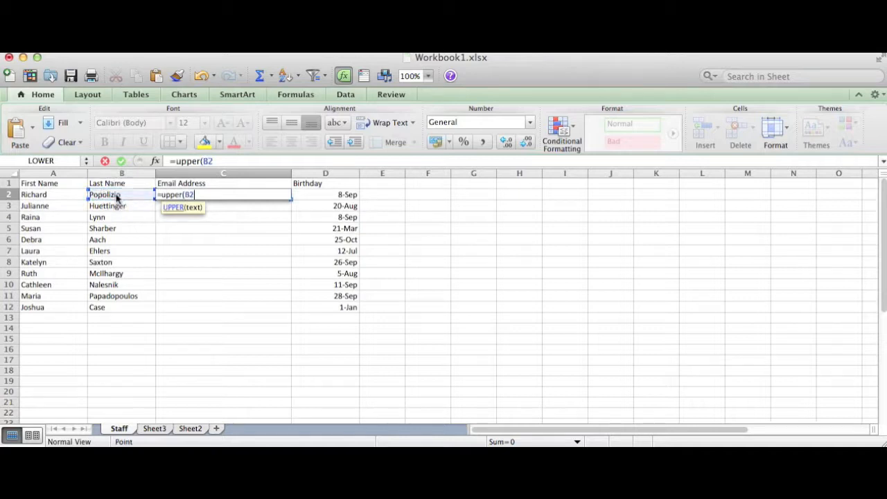
text())
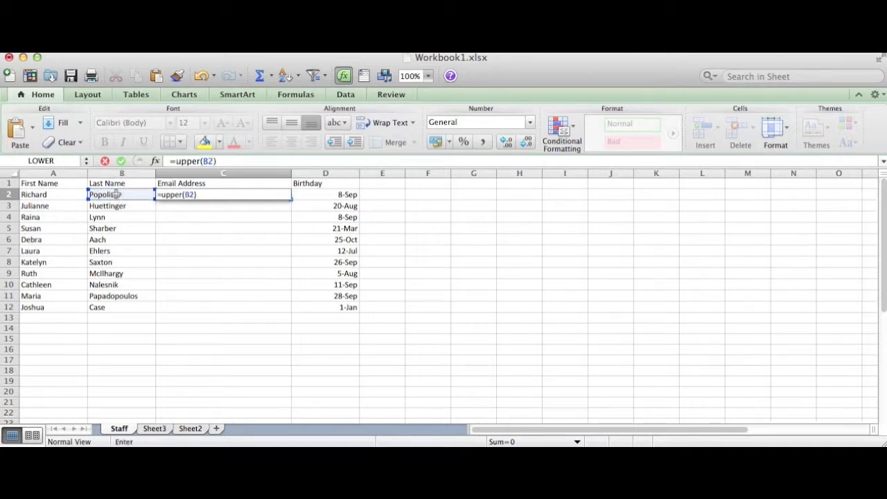
key(Return)
Step: Fill the UPPER formula from C2 down through C12 and select C7 to check its formula
click(177, 197)
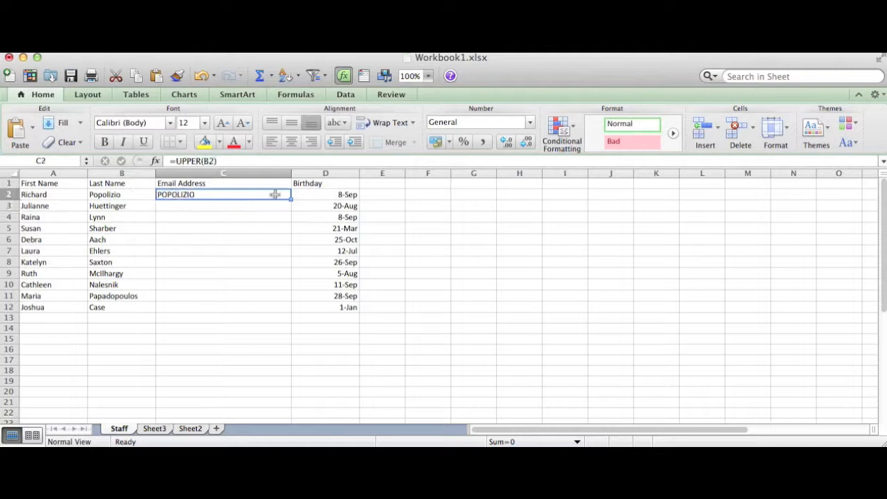
drag(290, 200, 290, 310)
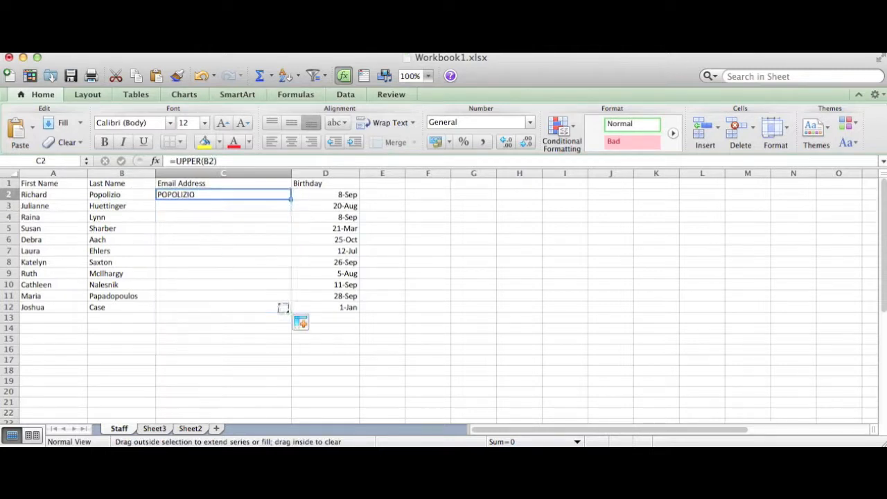
click(201, 253)
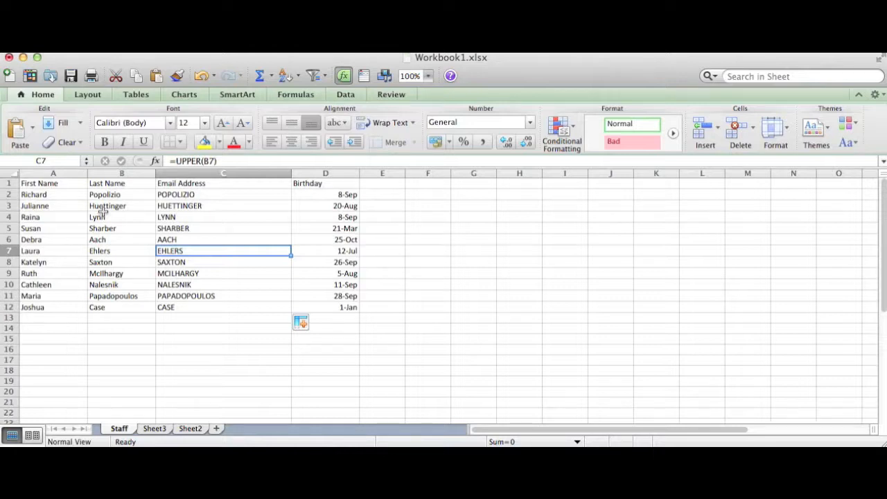
Step: Clear the UPPER formulas from C12 up through C2 in the Email Address column
drag(175, 307, 188, 198)
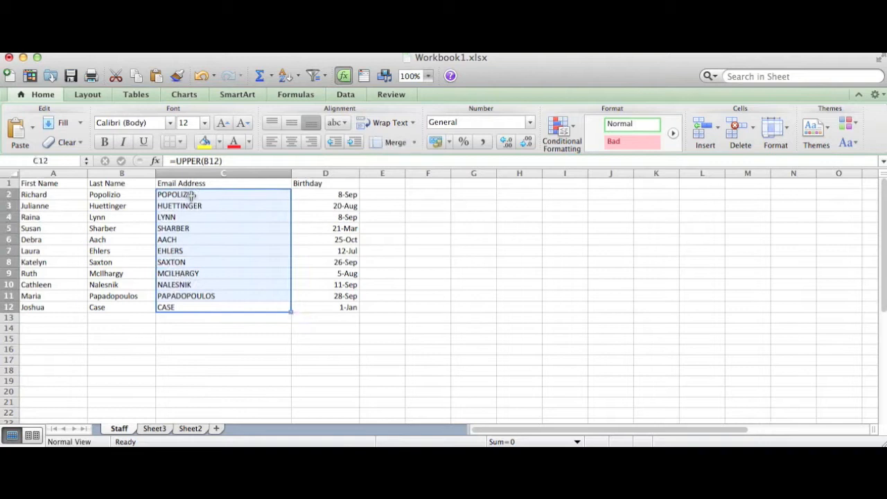
key(ctrl+u)
click(197, 287)
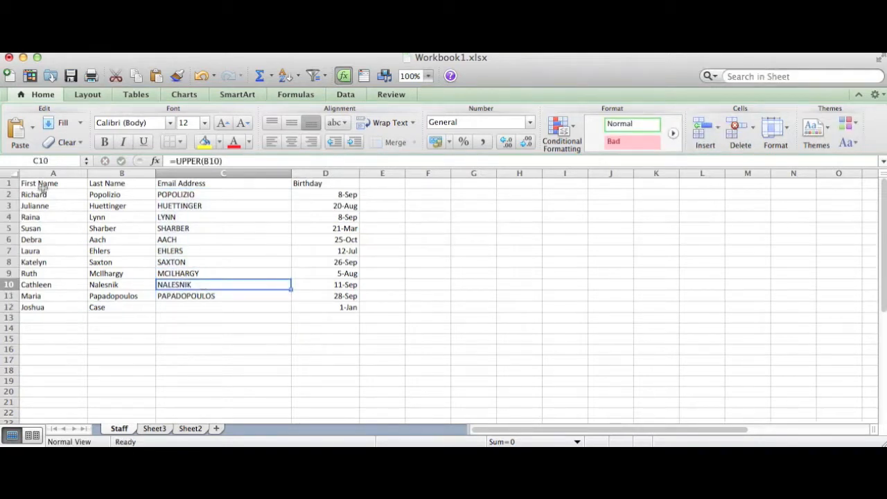
click(177, 294)
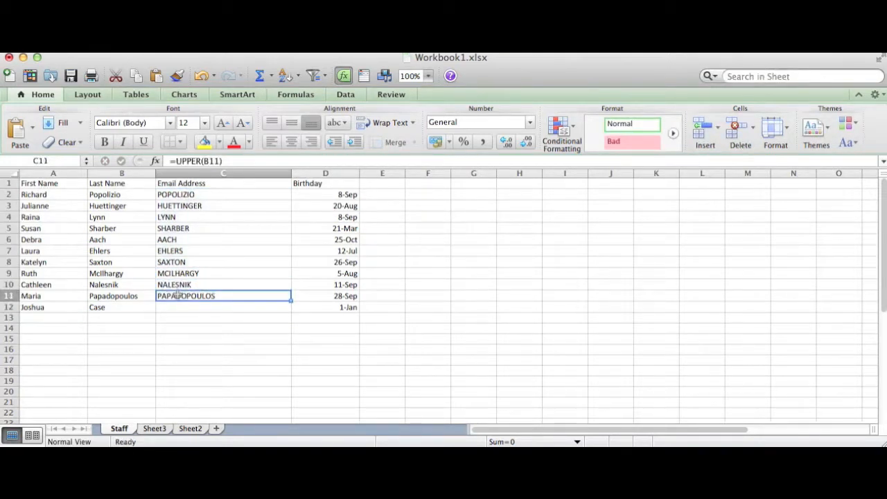
key(BackSpace)
key(Up)
key(BackSpace)
key(Up)
key(BackSpace)
key(Up)
key(BackSpace)
key(Up)
key(BackSpace)
key(Up)
key(BackSpace)
key(Up)
key(BackSpace)
key(Up)
key(BackSpace)
key(Up)
key(BackSpace)
key(Up)
key(BackSpace)
key(Return)
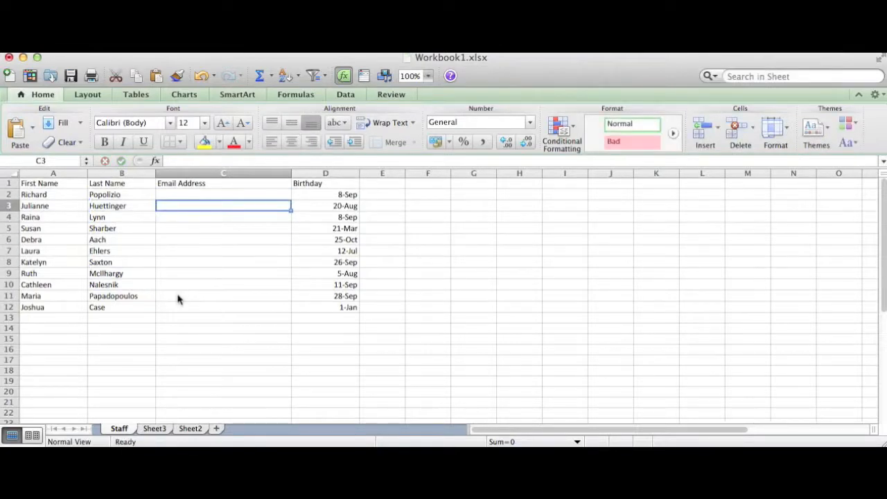
click(285, 285)
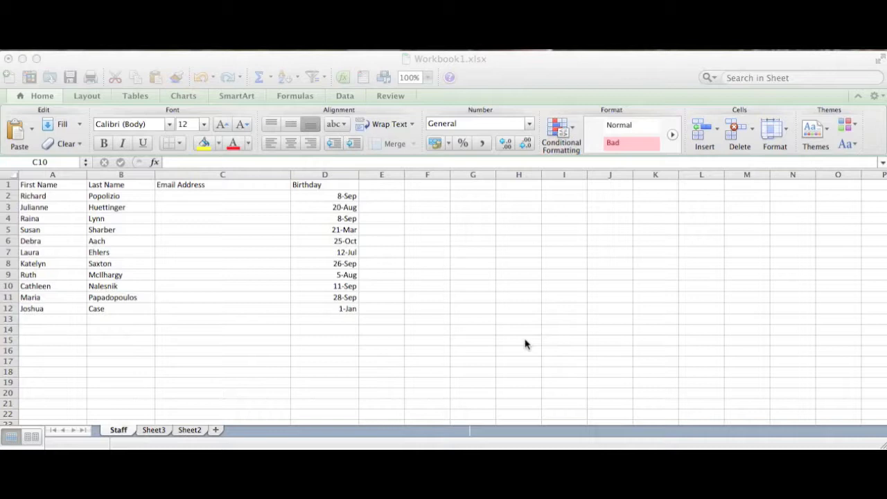
click(185, 200)
click(185, 200)
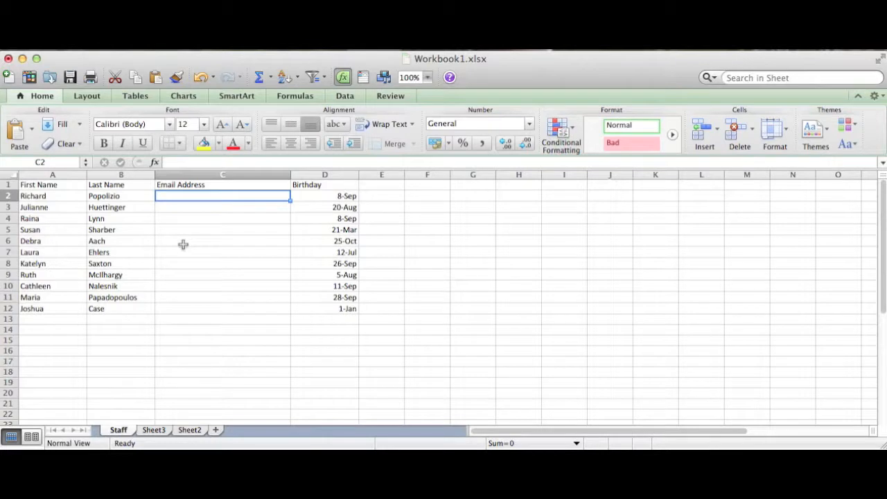
text(=con)
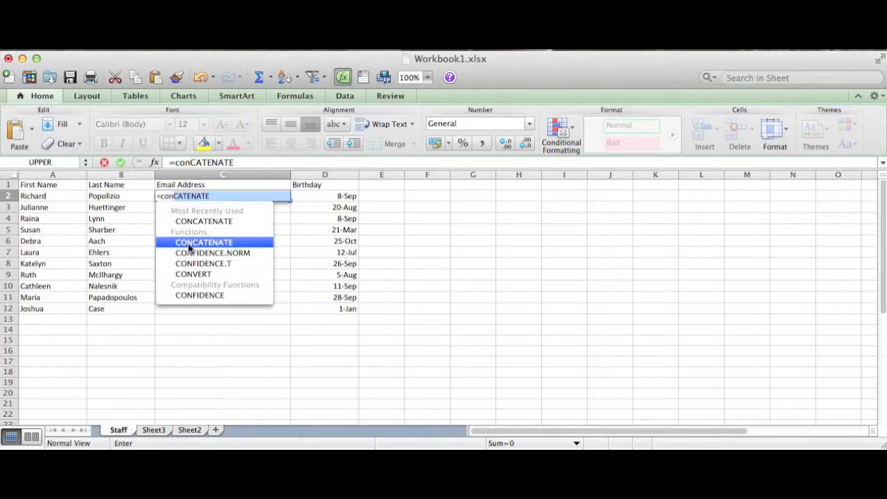
double_click(188, 244)
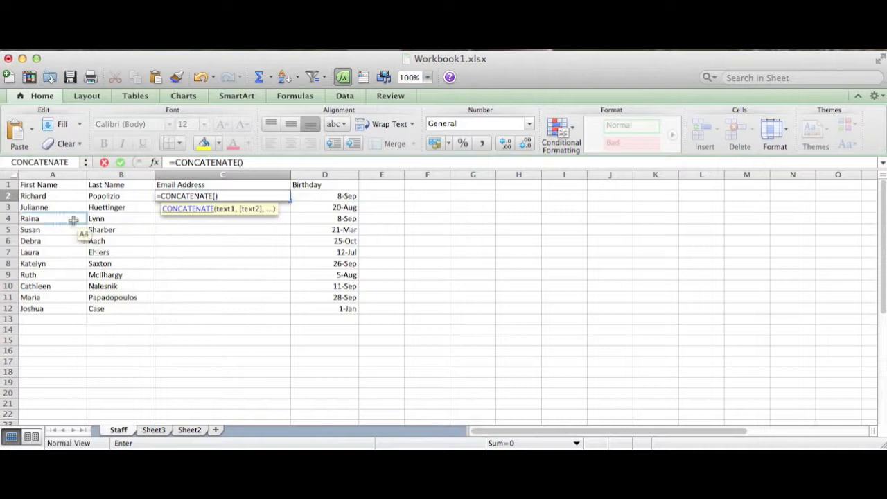
click(45, 197)
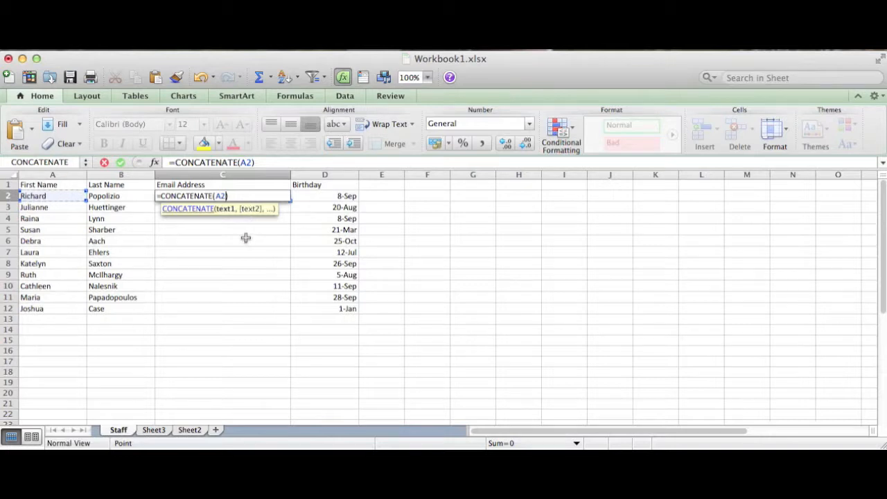
text(,)
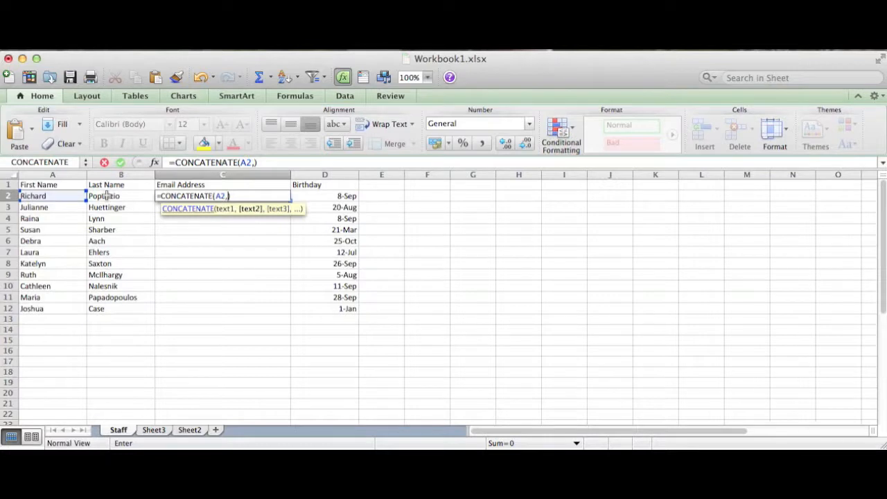
click(105, 196)
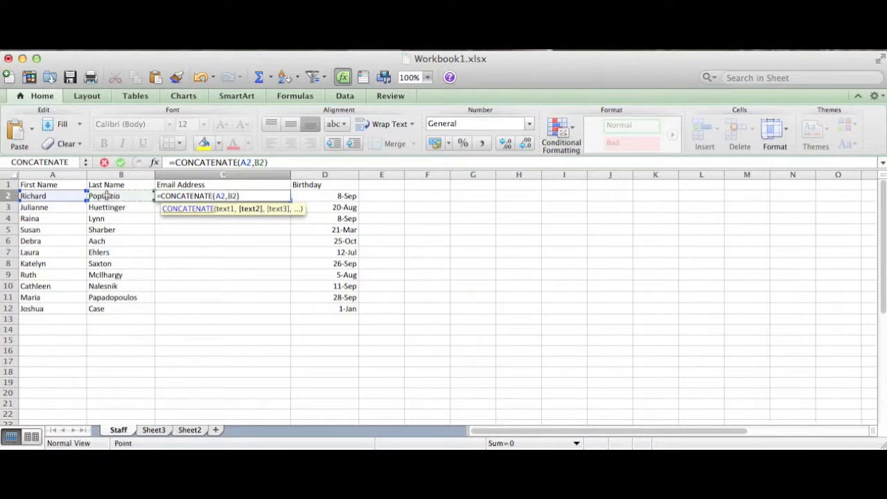
text(,)
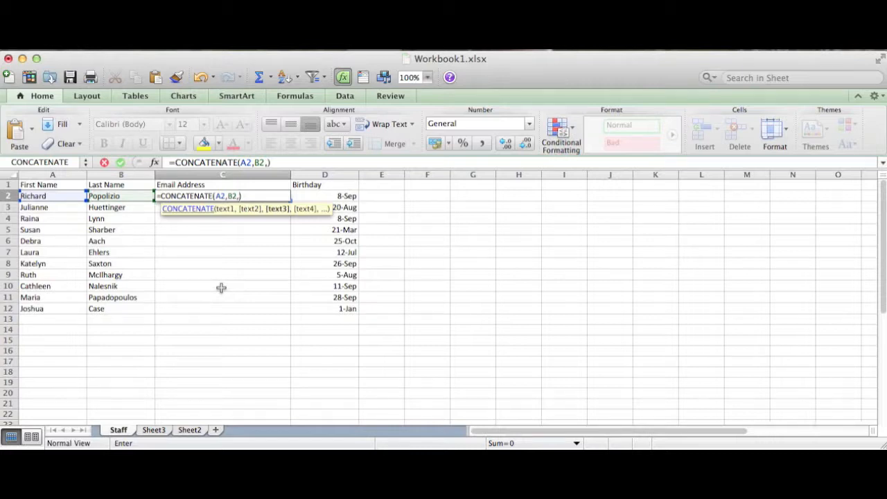
text(")
text(@parkridg)
text(e.k12.)
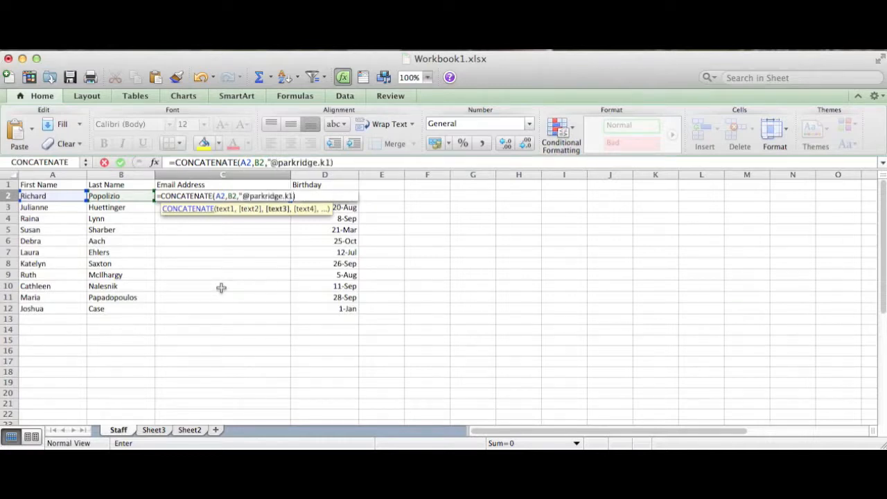
text(nj.us")
key(Return)
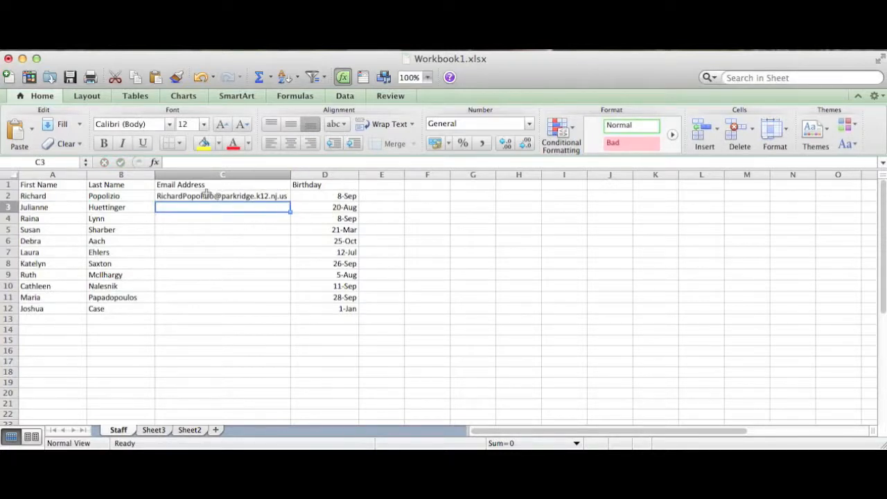
Step: Fill the CONCATENATE formula from C2 down through C12 and widen column C to fit the longest addresses
click(206, 195)
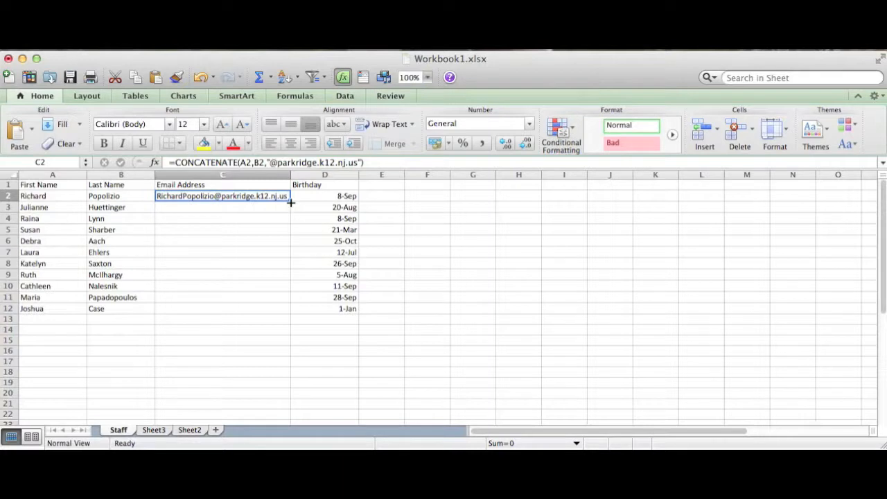
drag(291, 202, 290, 316)
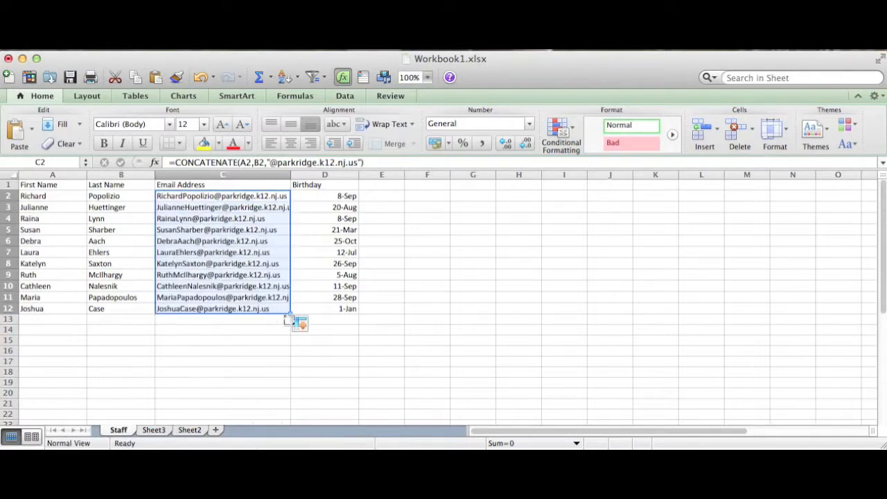
click(399, 277)
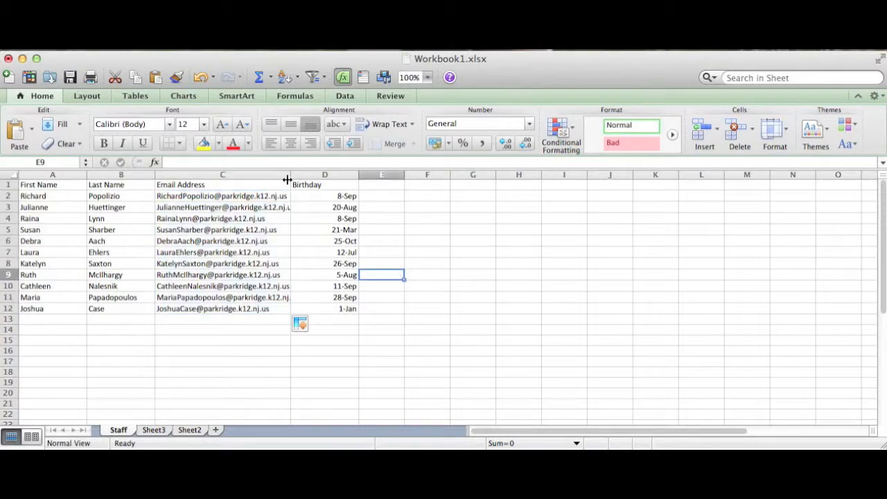
drag(290, 174, 308, 172)
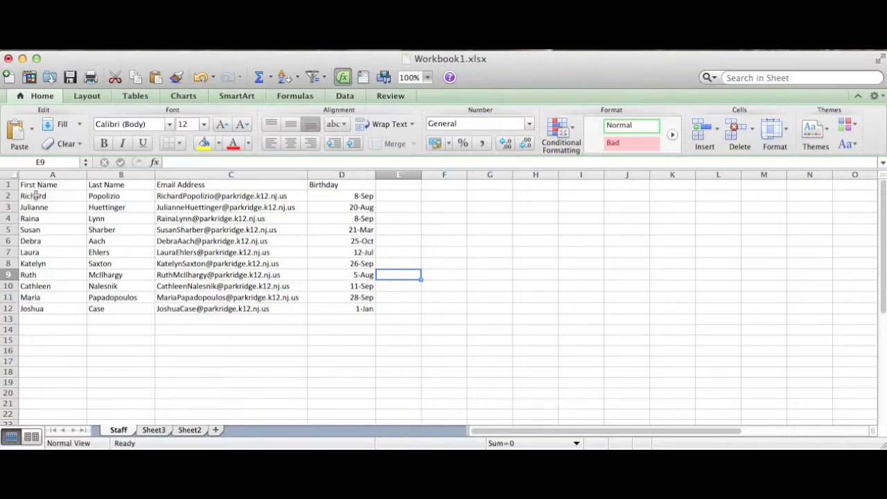
Step: Make the header cells A1 through D1 bold, italic and underlined
drag(36, 185, 337, 184)
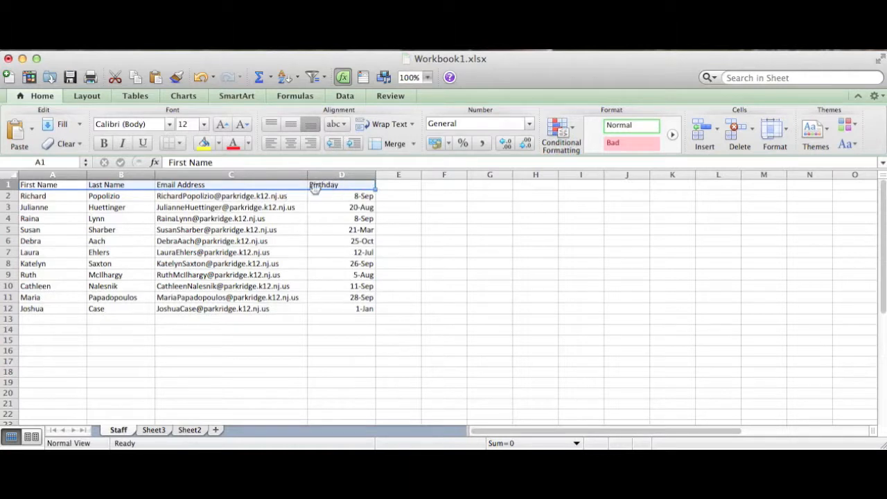
click(102, 144)
click(122, 143)
click(143, 143)
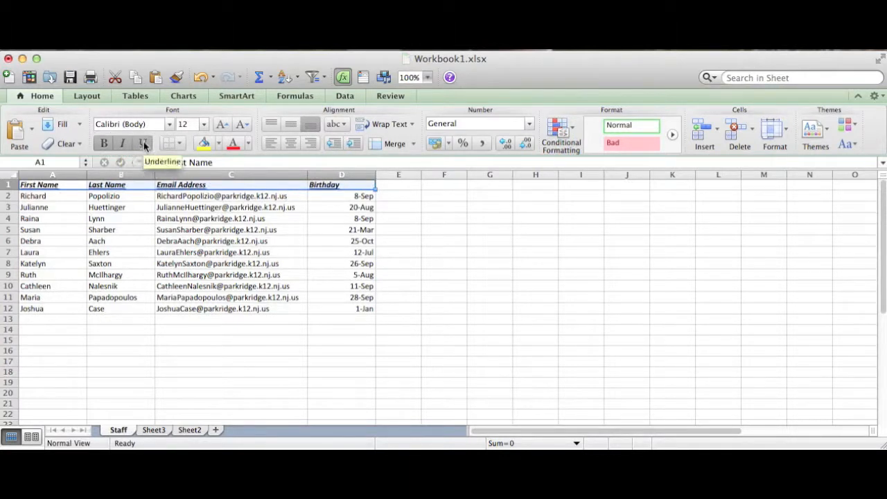
click(113, 230)
Step: Set the header cells A1 through D1 to font size 16 and the American Typewriter font
drag(29, 183, 331, 182)
click(189, 127)
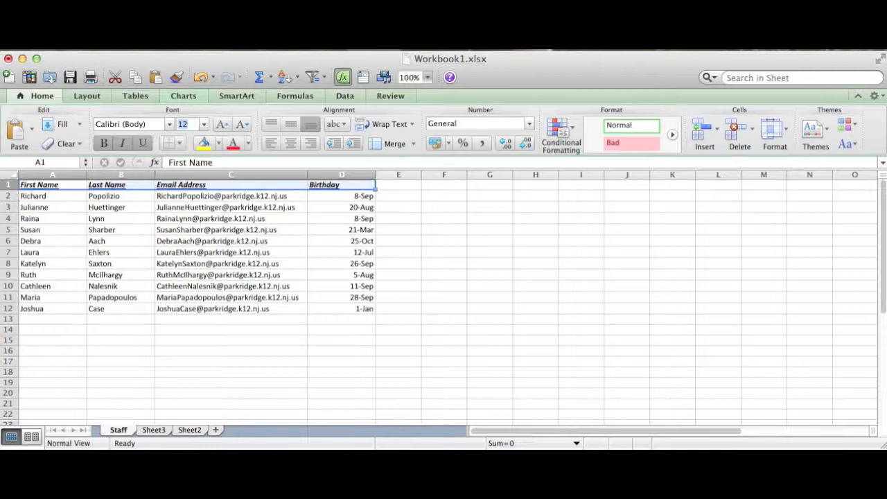
text(16)
key(Return)
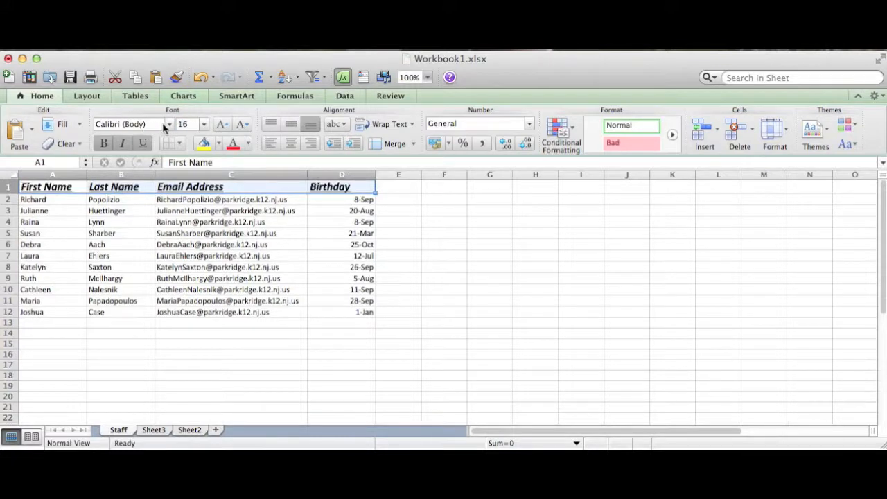
click(169, 126)
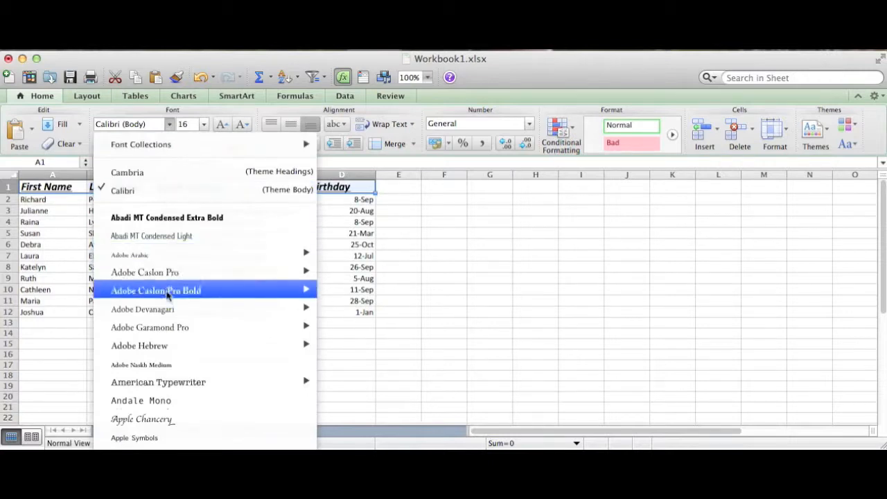
click(169, 385)
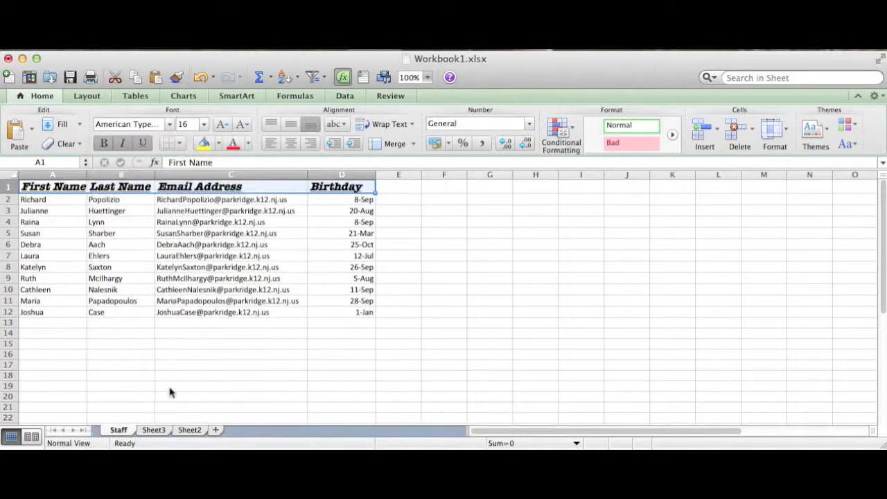
Step: Widen the First Name and Last Name columns to give the enlarged headers more room
drag(88, 174, 104, 174)
drag(177, 174, 193, 174)
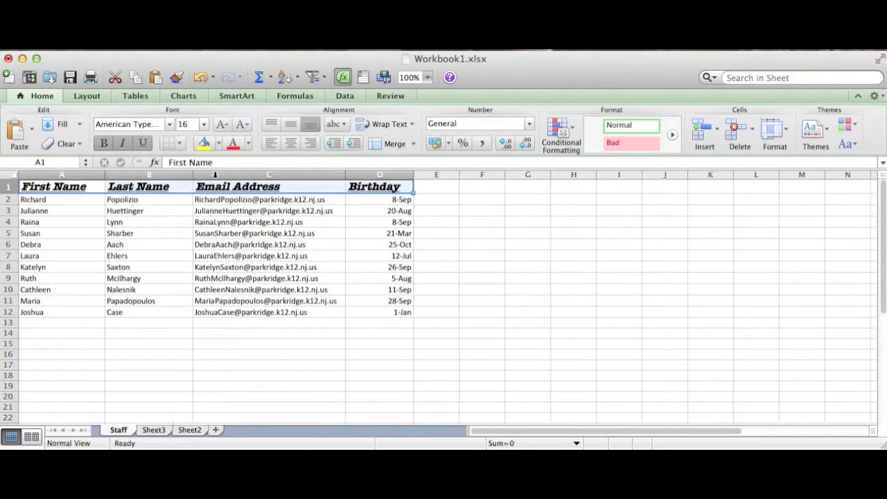
click(423, 201)
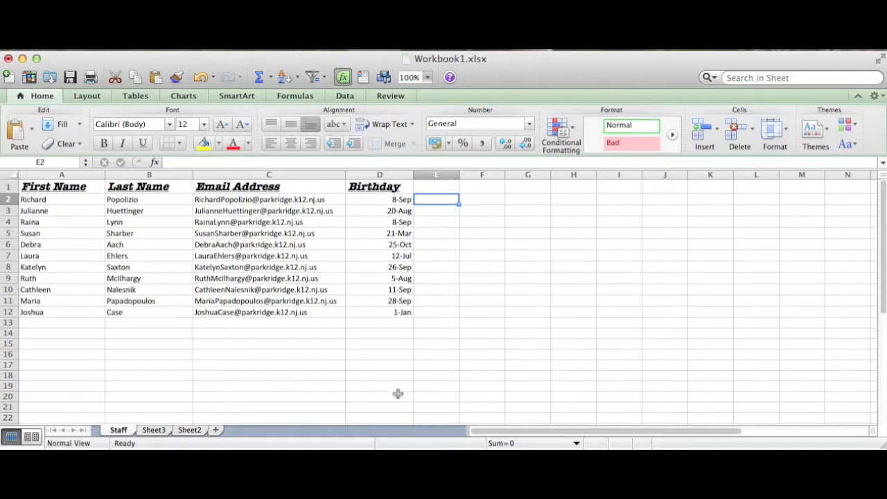
Step: Apply All Borders to the whole staff table, A1 through D12
click(402, 313)
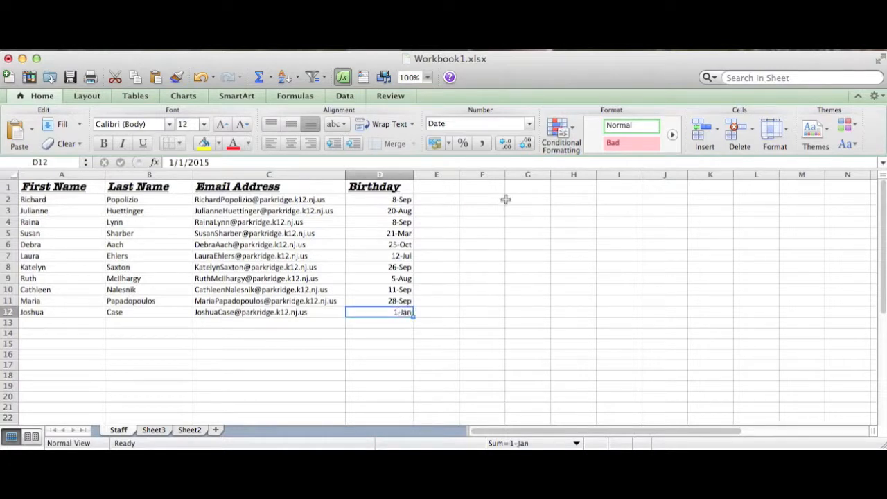
click(357, 293)
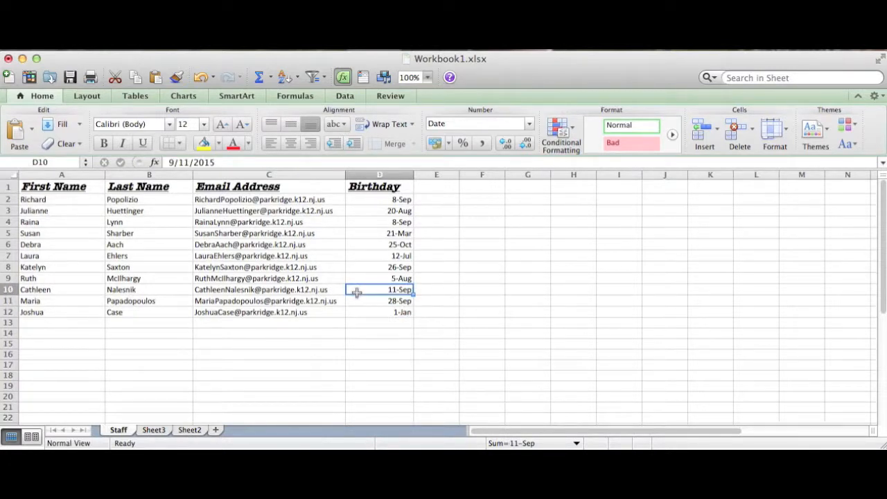
click(358, 312)
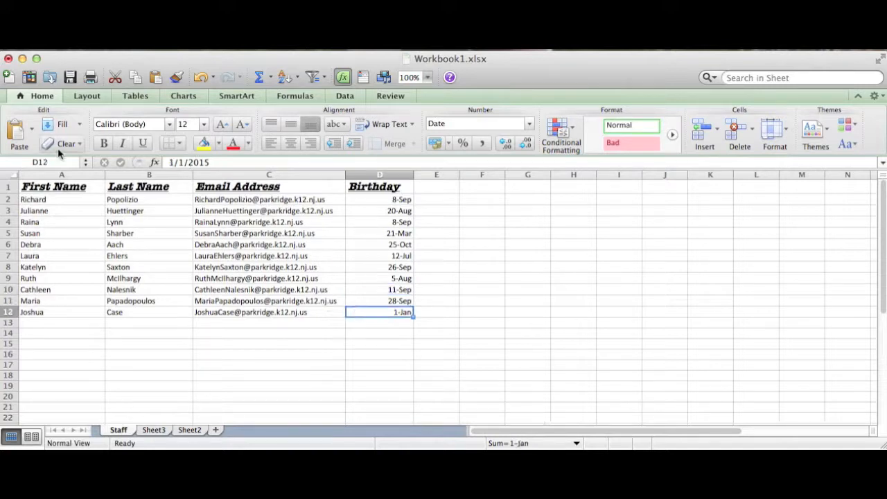
drag(370, 312, 60, 182)
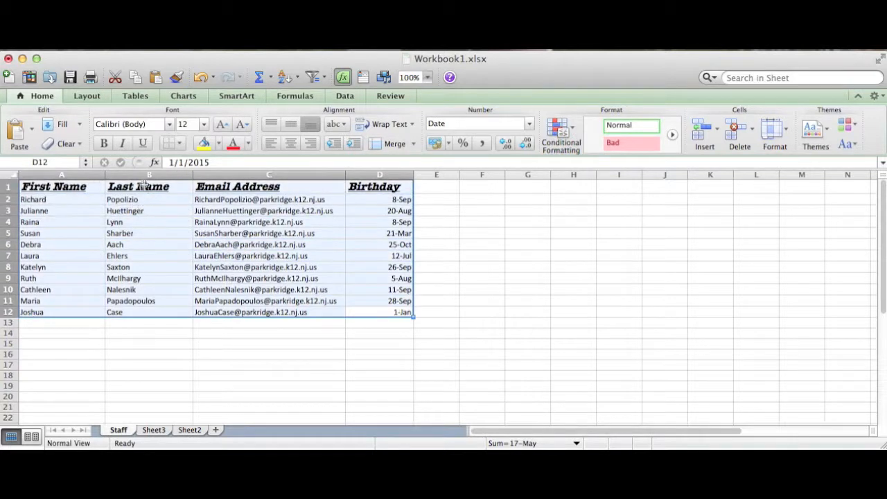
click(179, 143)
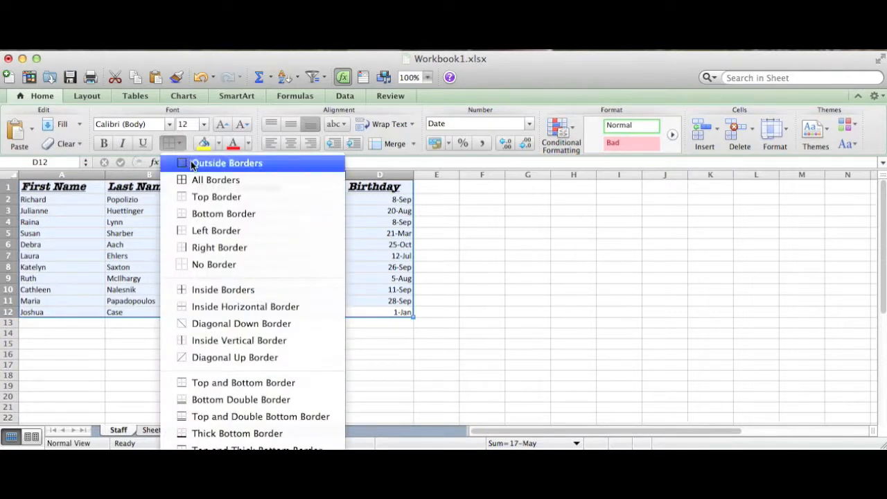
click(240, 180)
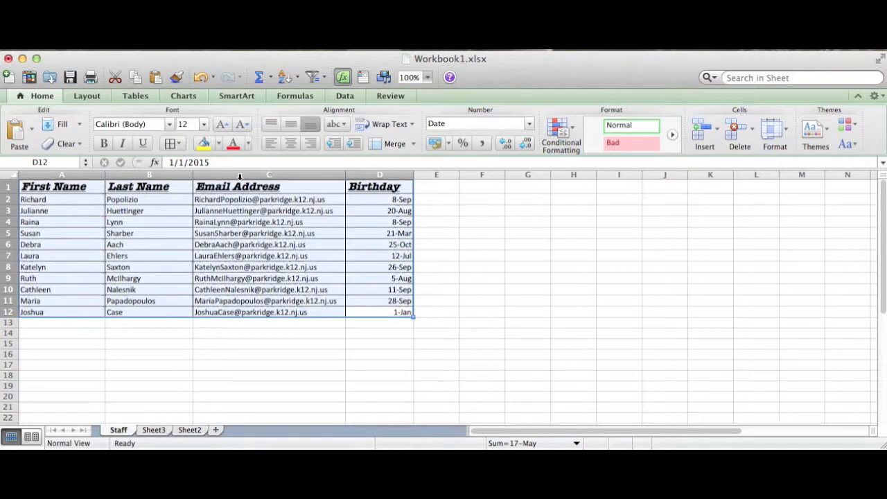
click(202, 333)
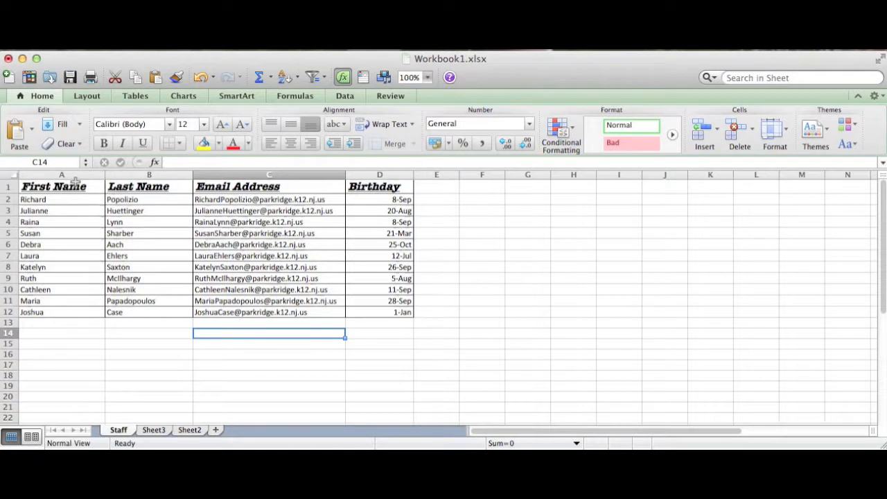
Step: Format the Birthday dates in D2 through D12 with the Date type 3/14
click(381, 311)
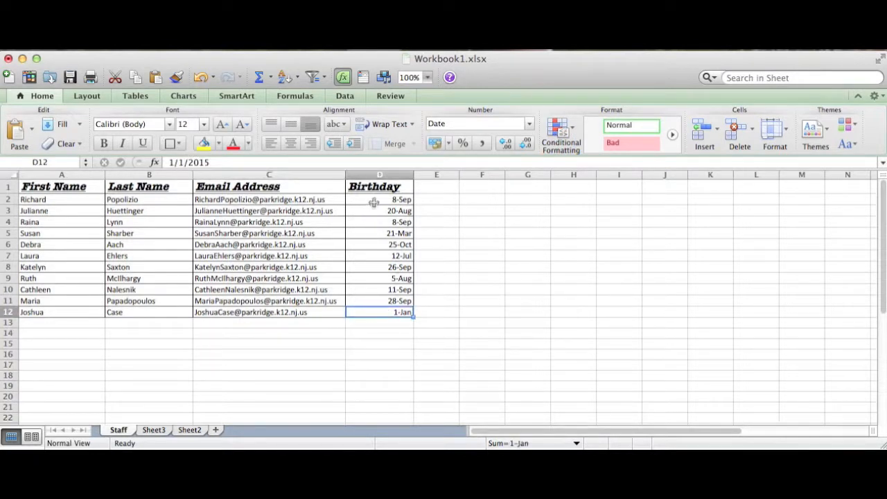
drag(373, 201, 366, 312)
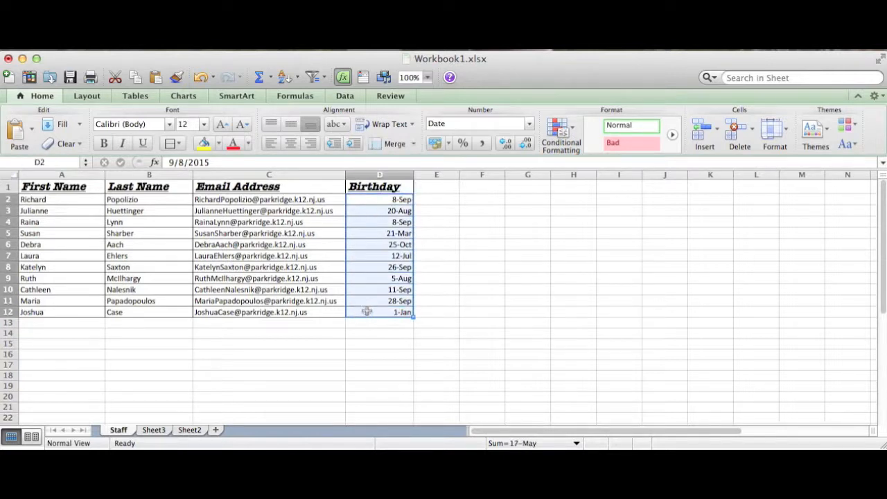
click(406, 246)
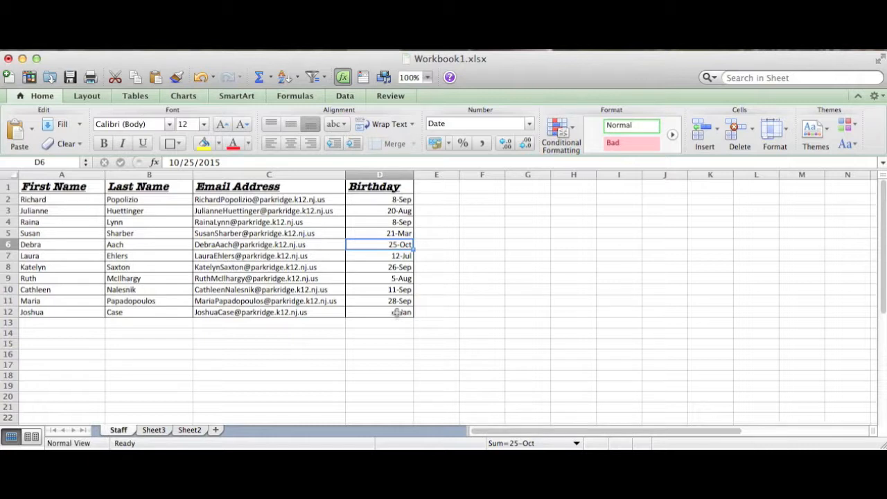
drag(396, 313, 393, 200)
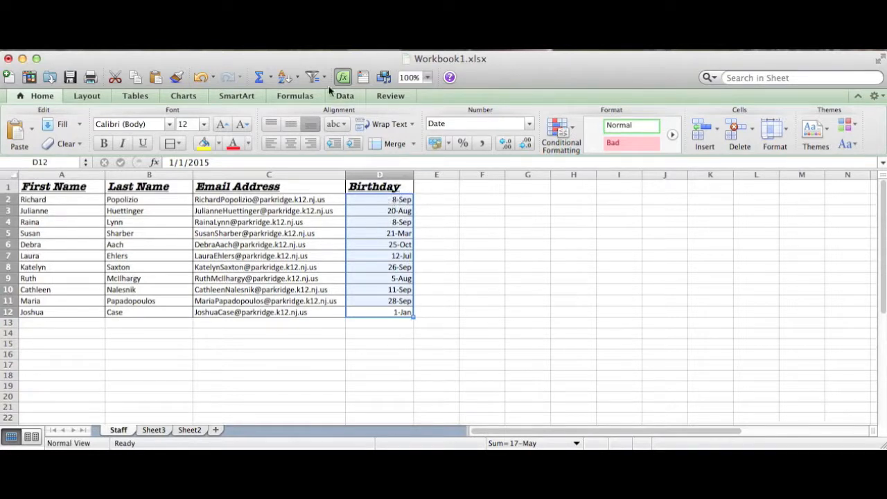
click(218, 43)
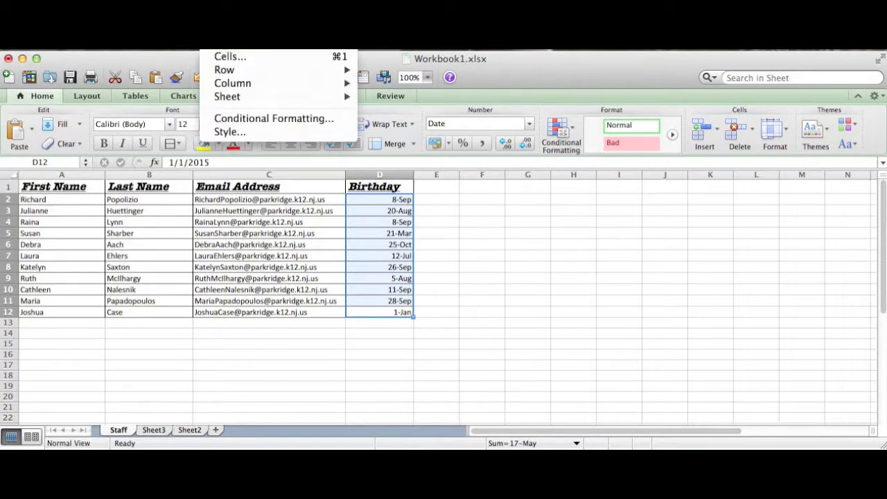
click(228, 59)
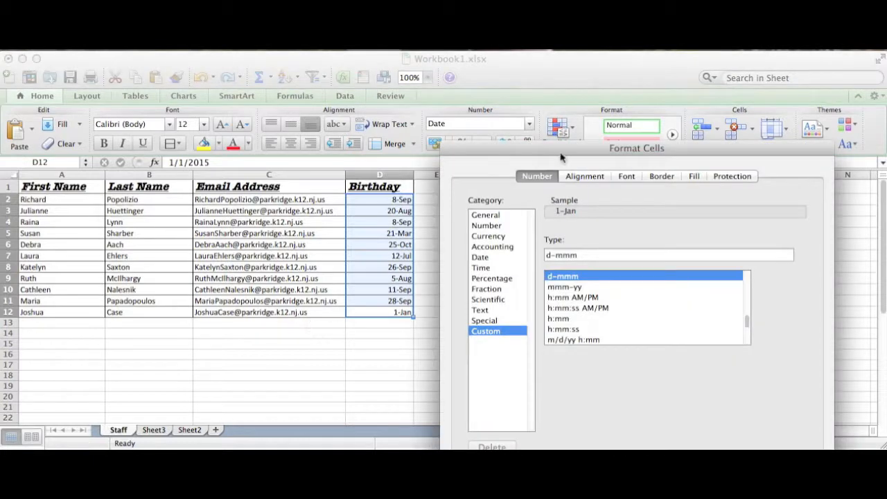
drag(561, 158, 330, 62)
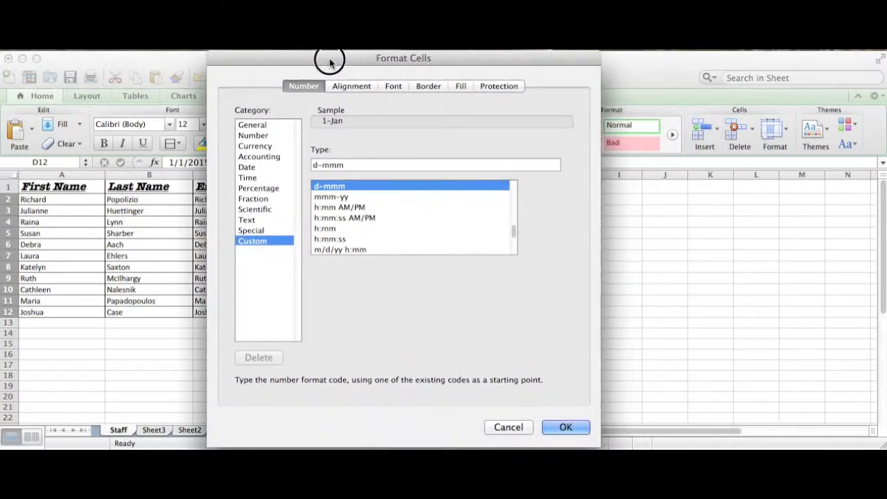
click(250, 170)
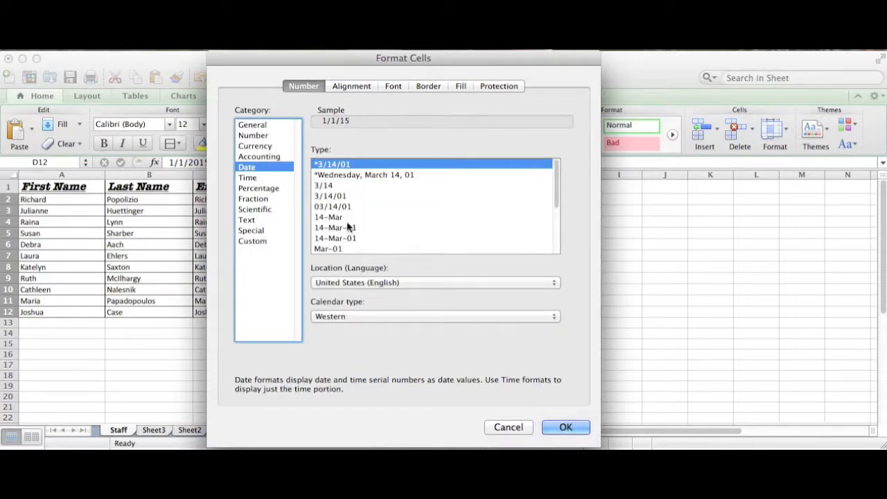
scroll(347, 228, down, 5)
scroll(348, 221, up, 2)
scroll(348, 225, up, 5)
click(330, 186)
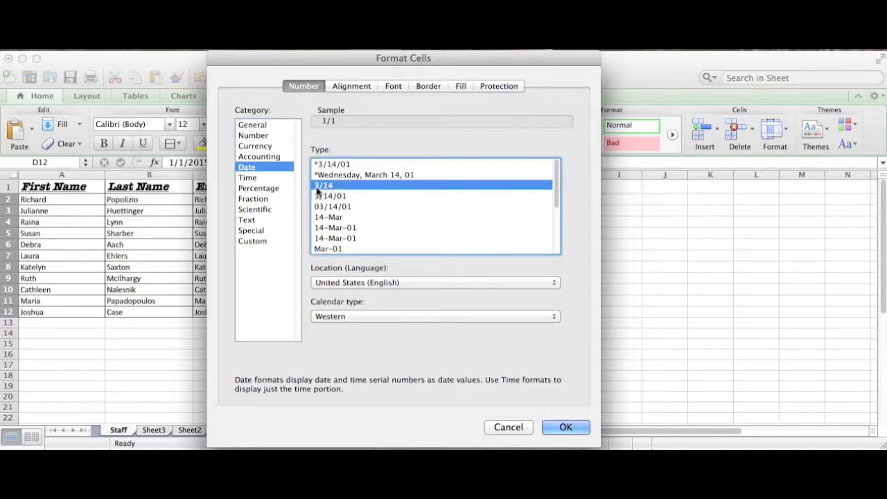
click(571, 427)
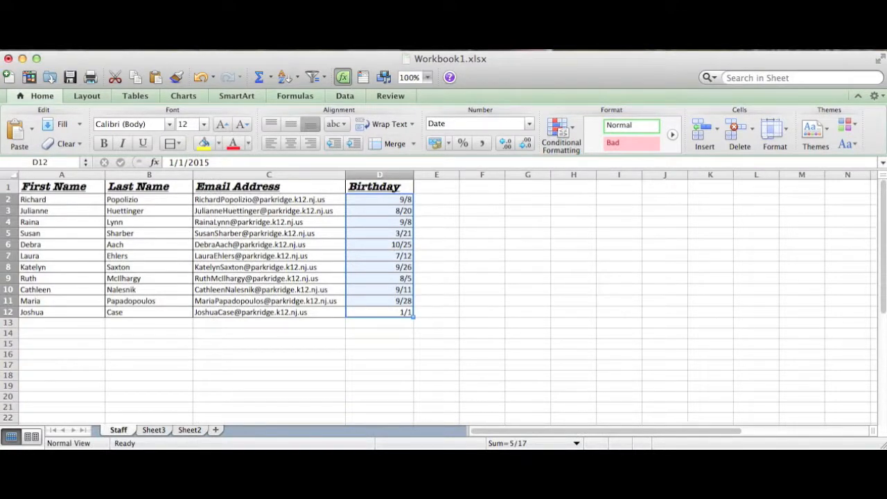
Step: Examine the Time, Currency, Number and Custom format categories available for the Birthday cells
click(219, 42)
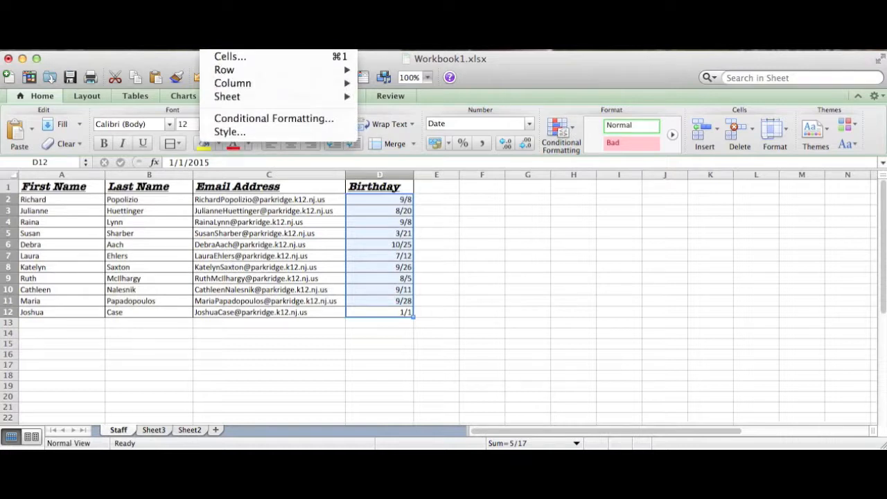
click(229, 59)
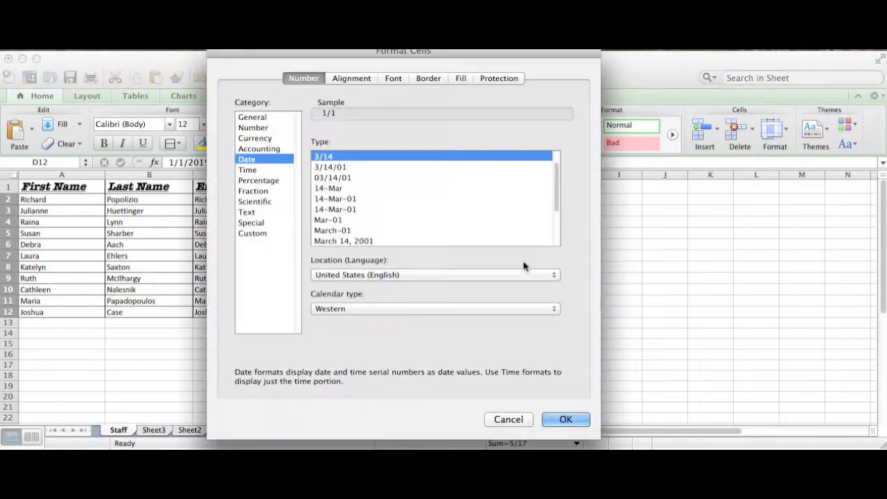
click(249, 170)
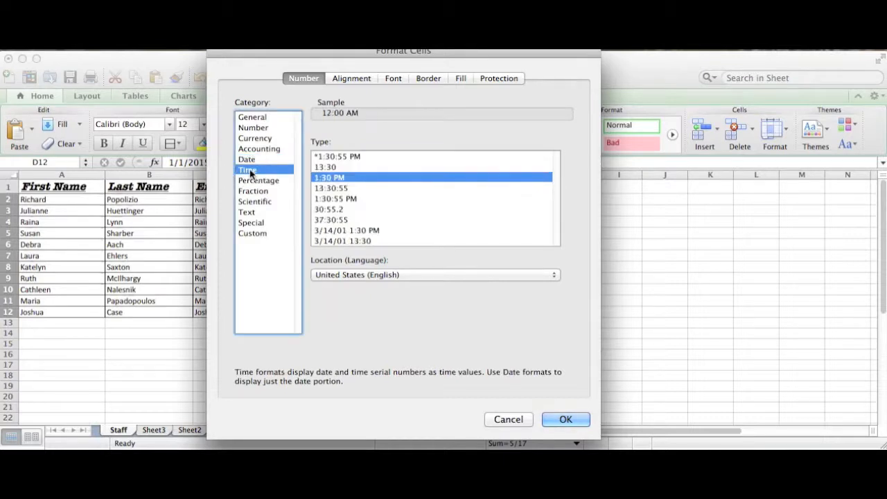
click(270, 138)
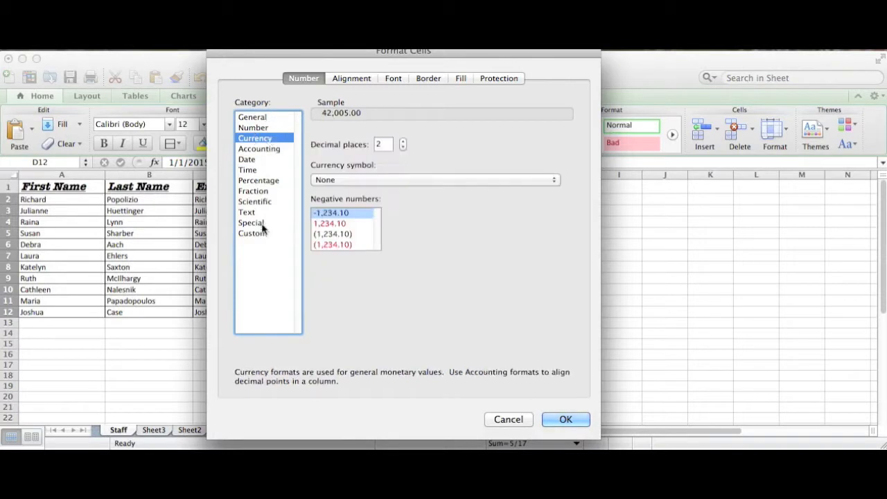
click(258, 121)
click(254, 128)
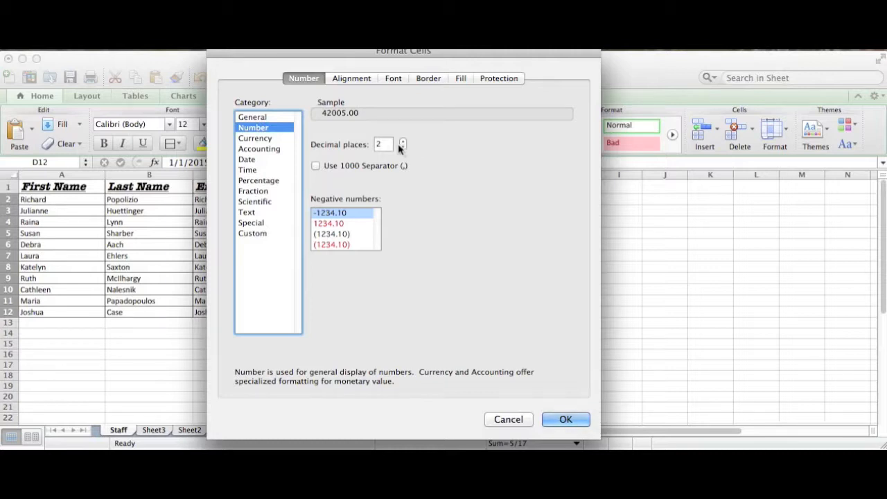
click(261, 234)
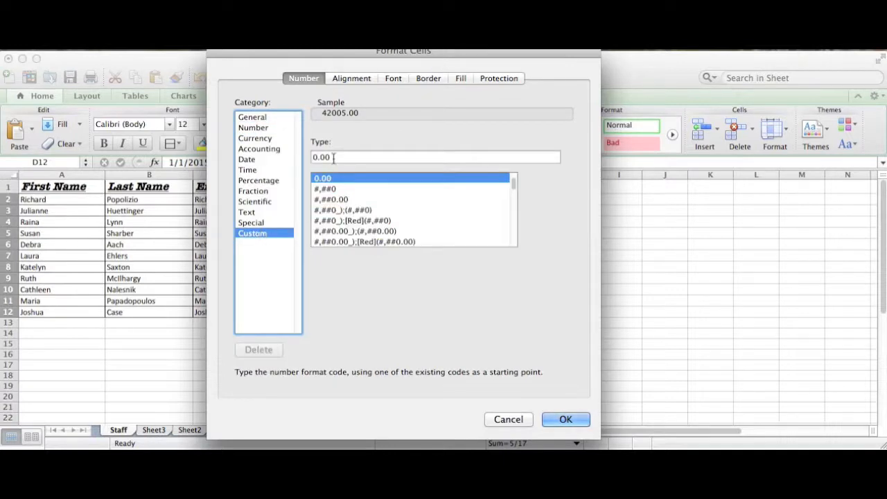
scroll(349, 217, down, 15)
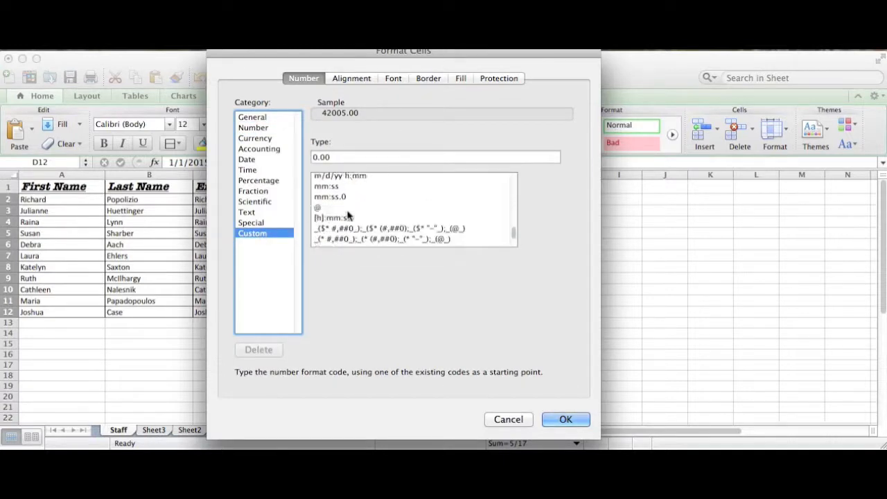
scroll(349, 216, down, 2)
scroll(384, 215, up, 6)
scroll(384, 215, up, 10)
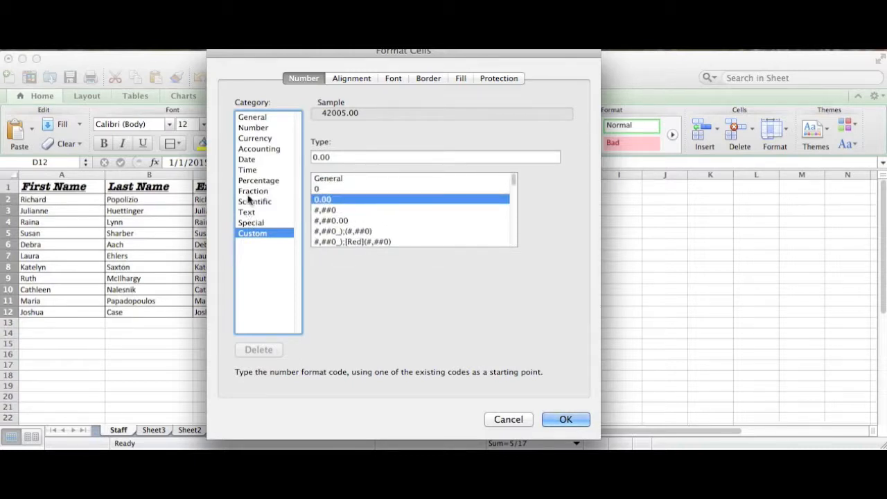
Step: Choose the Date category with type 3/14 again for the Birthday cells and apply it
click(258, 160)
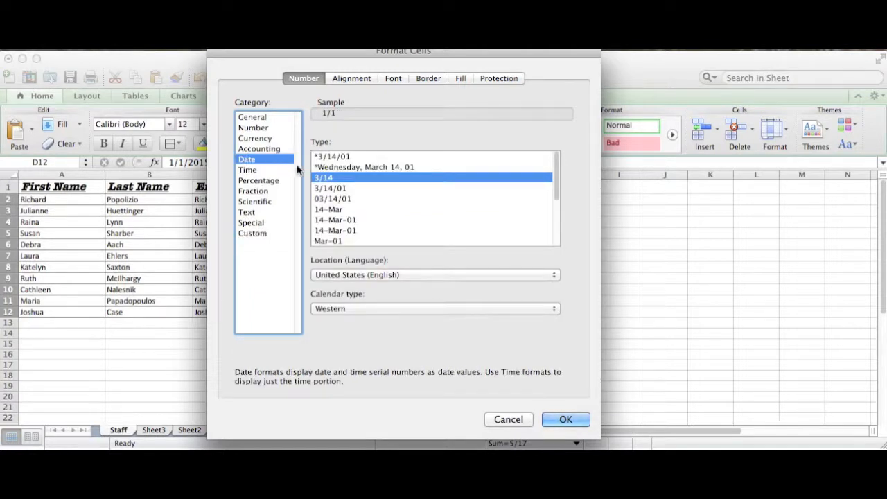
click(337, 180)
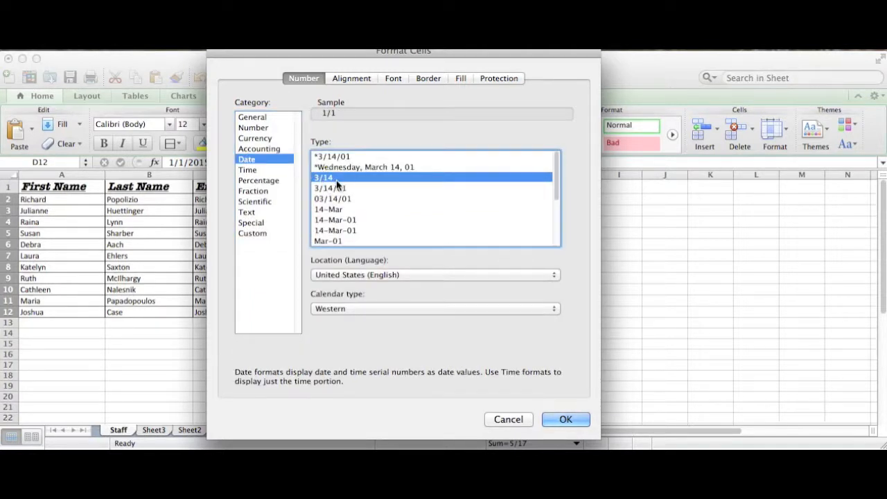
click(566, 420)
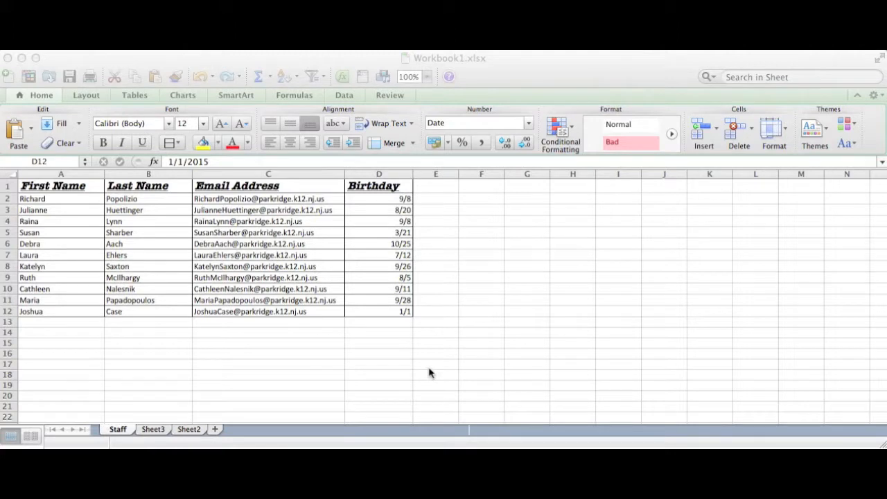
Step: Rename Sheet2 as Workout and move it between the Staff and Sheet3 sheets
click(155, 430)
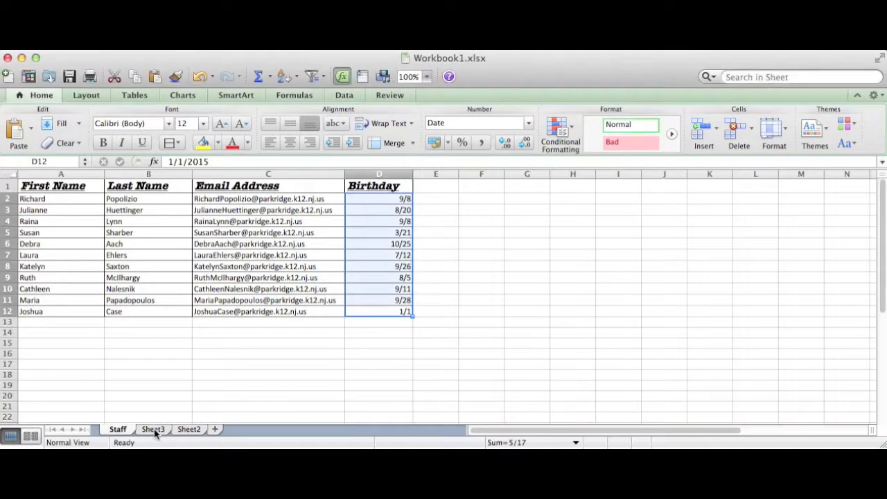
click(155, 429)
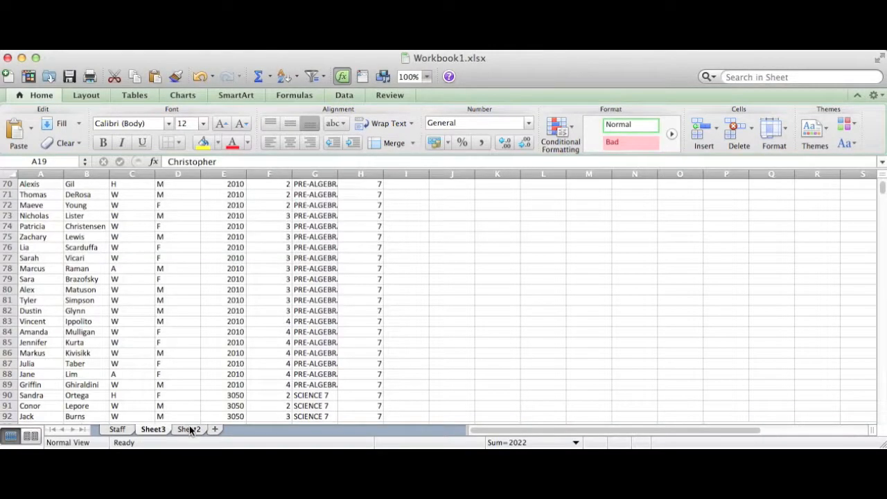
click(190, 430)
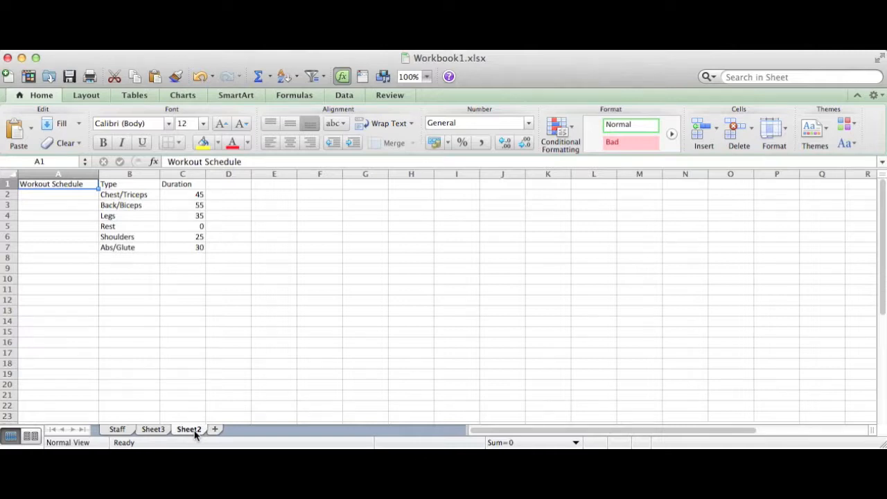
double_click(194, 431)
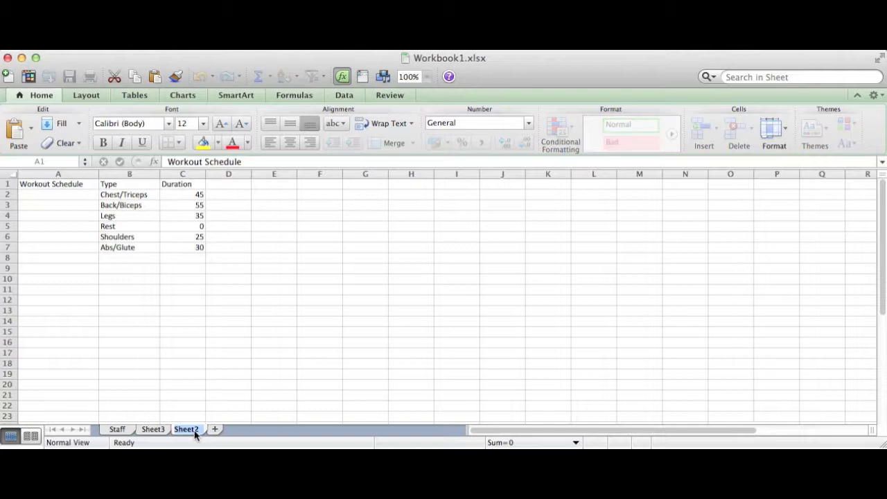
text(Workout)
key(Return)
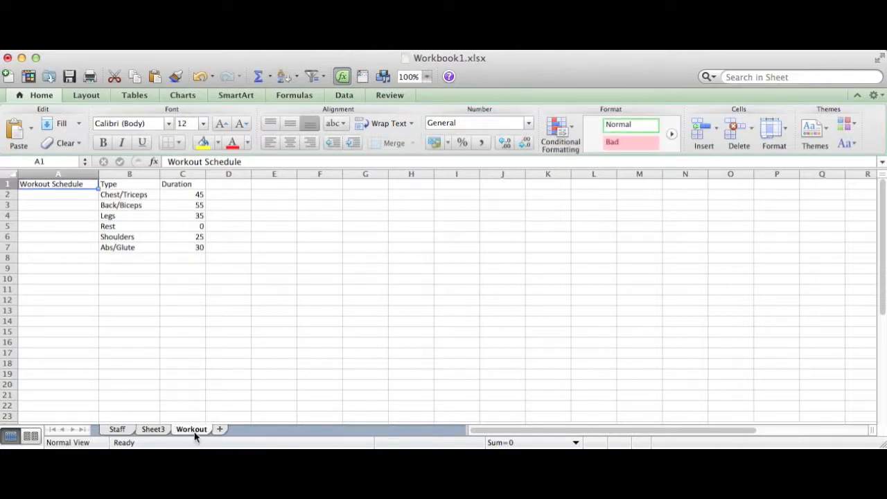
drag(194, 430, 140, 429)
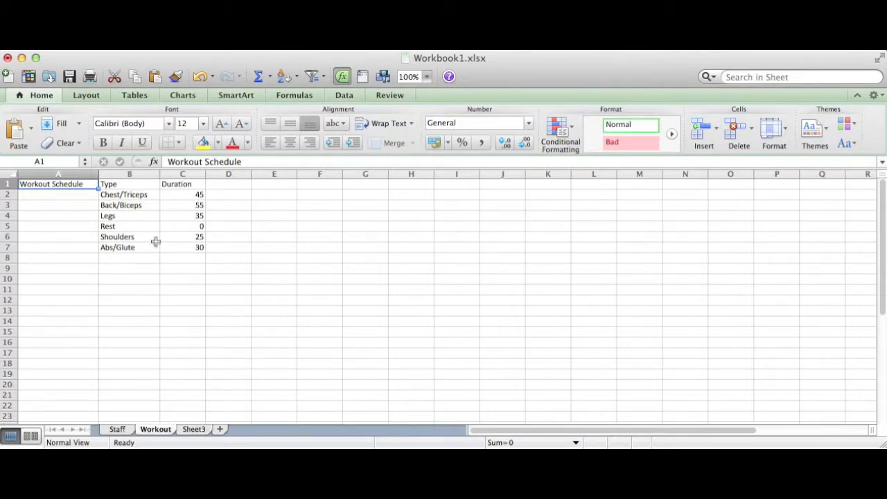
Step: Widen the Type and Duration columns on the Workout sheet
click(104, 257)
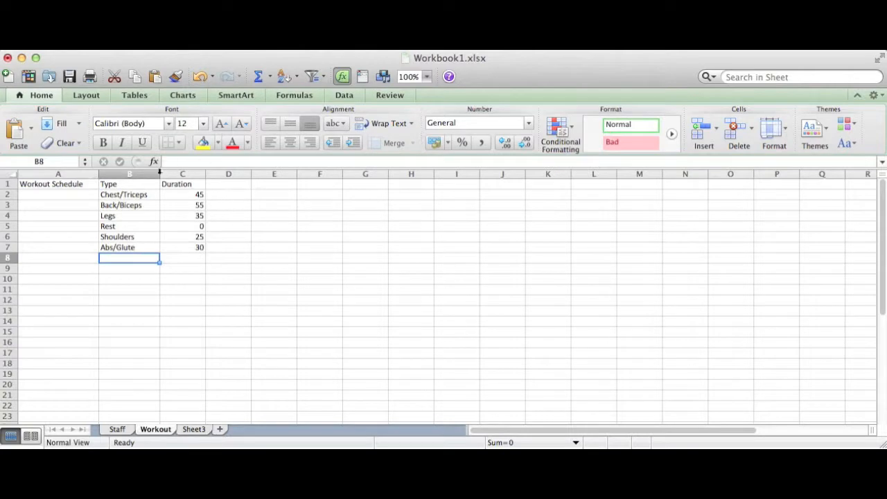
drag(160, 174, 260, 174)
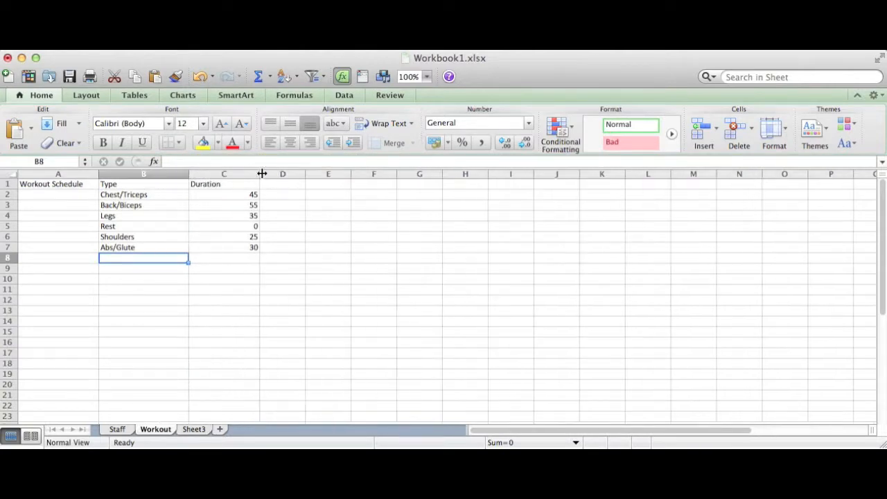
click(78, 205)
click(63, 183)
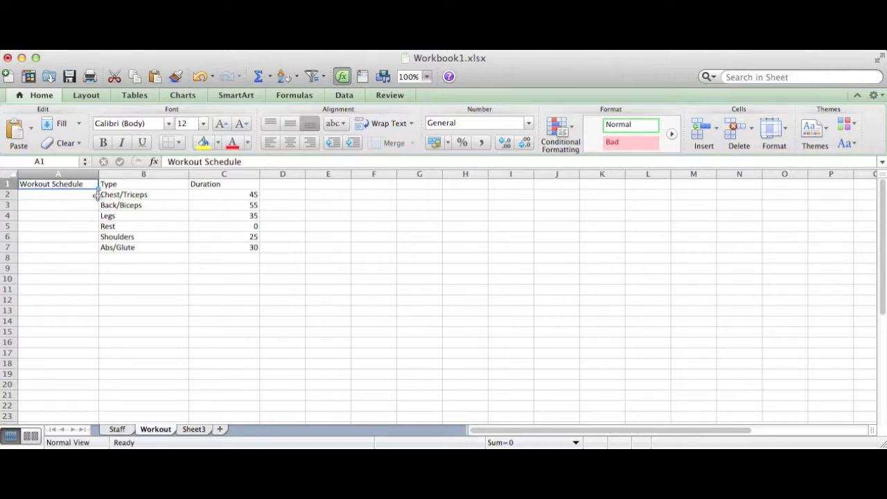
Step: Fill the Chest/Triceps row, cells A2:C2, with a light purple theme color
click(88, 196)
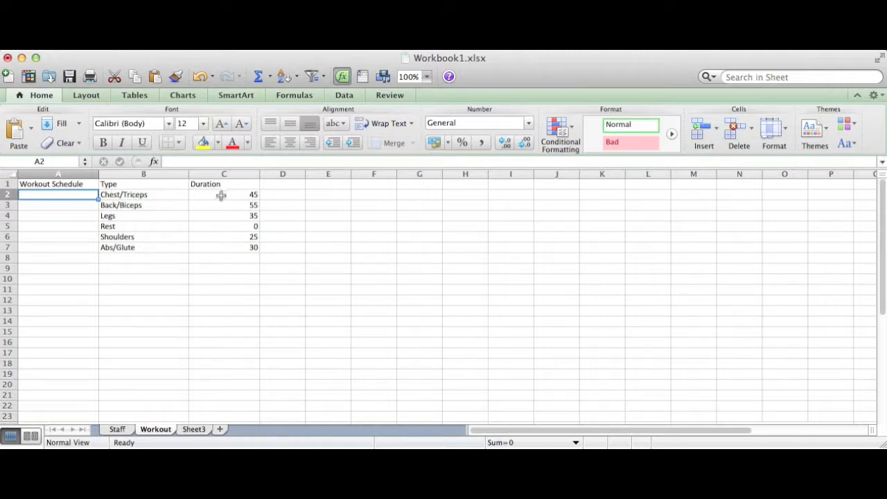
drag(225, 194, 74, 194)
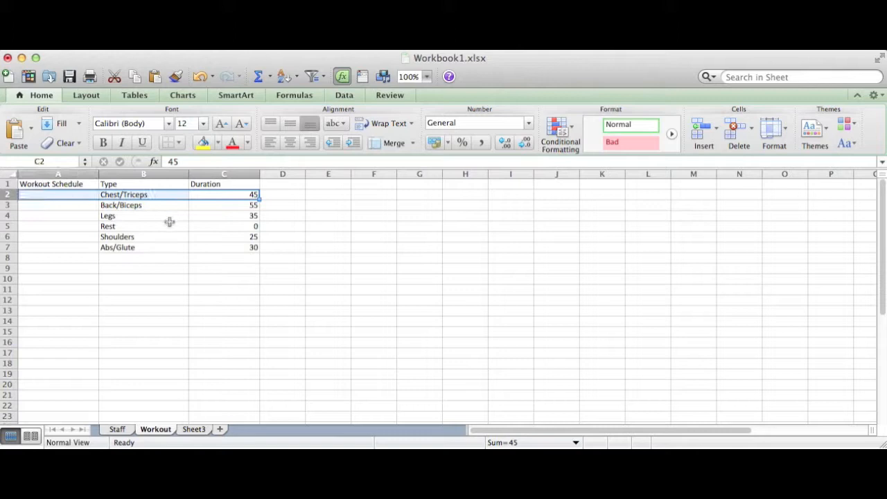
click(201, 239)
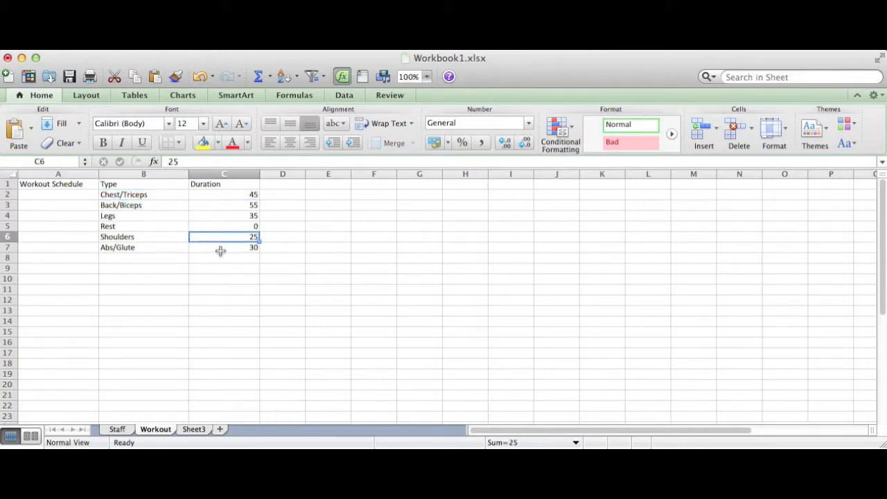
drag(244, 197, 73, 192)
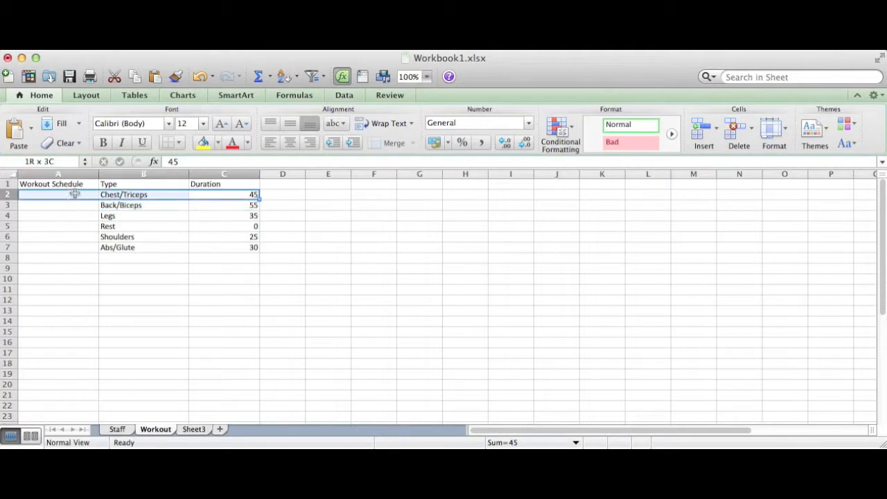
click(219, 143)
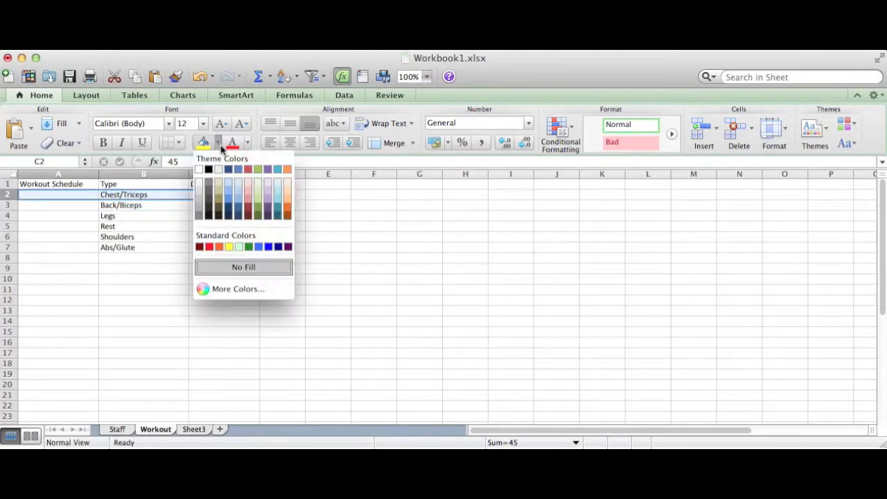
click(270, 192)
Step: Apply the same light purple fill to the Legs and Shoulders rows, A4:C4 and A6:C6
drag(240, 216, 59, 216)
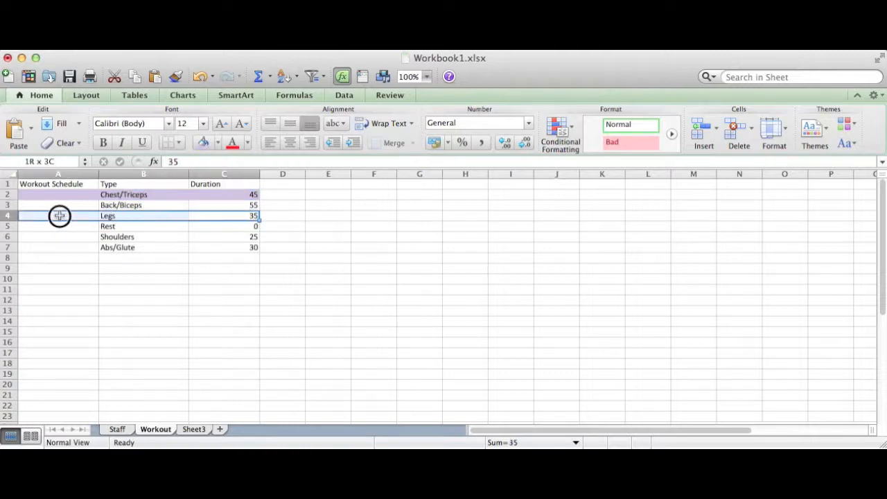
click(205, 143)
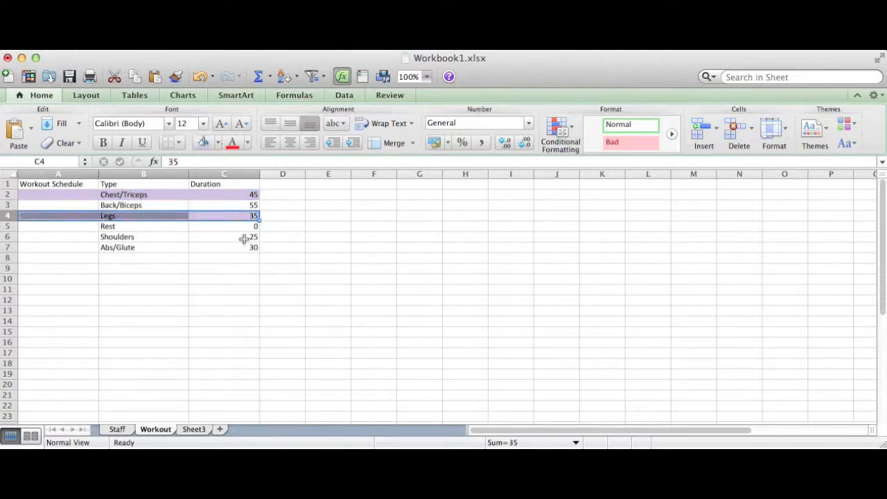
drag(246, 238, 73, 236)
click(205, 143)
click(289, 332)
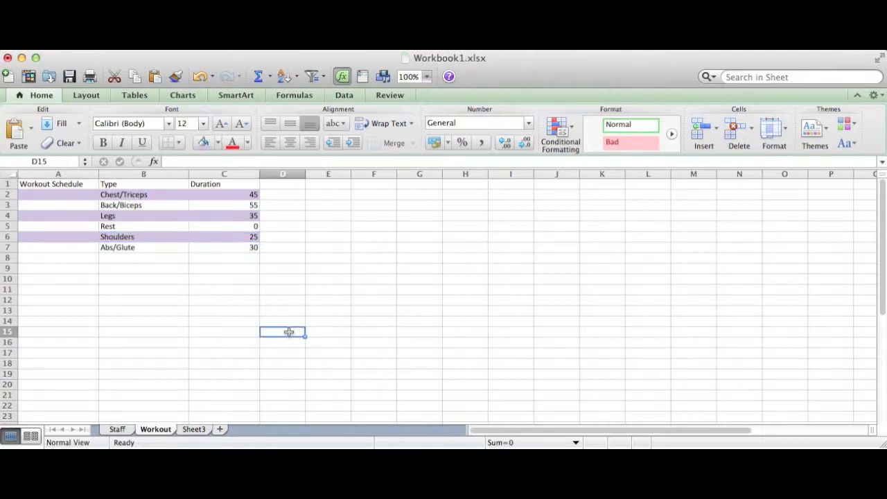
Step: Undo the purple fills on the Chest/Triceps, Legs and Shoulders rows
key(super+z)
key(super+z)
key(super+z)
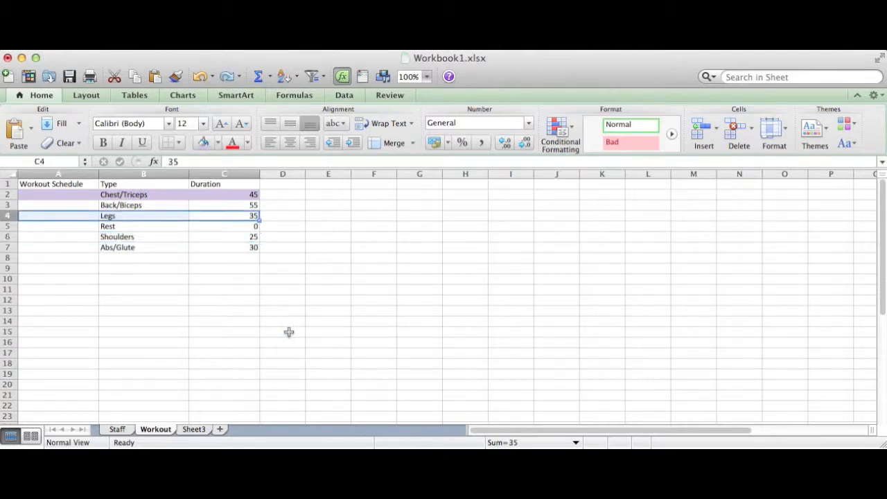
click(229, 269)
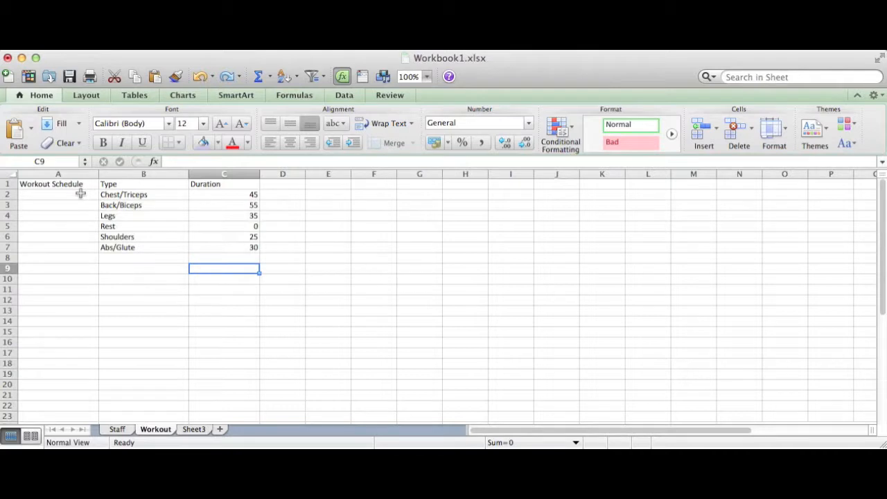
Step: Fill cells A2:C2 with the lightest green theme color
drag(62, 196, 225, 195)
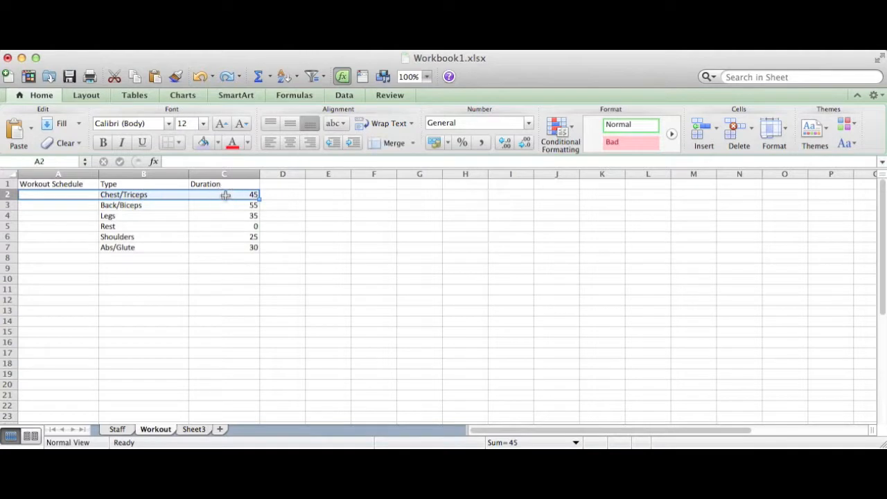
click(220, 143)
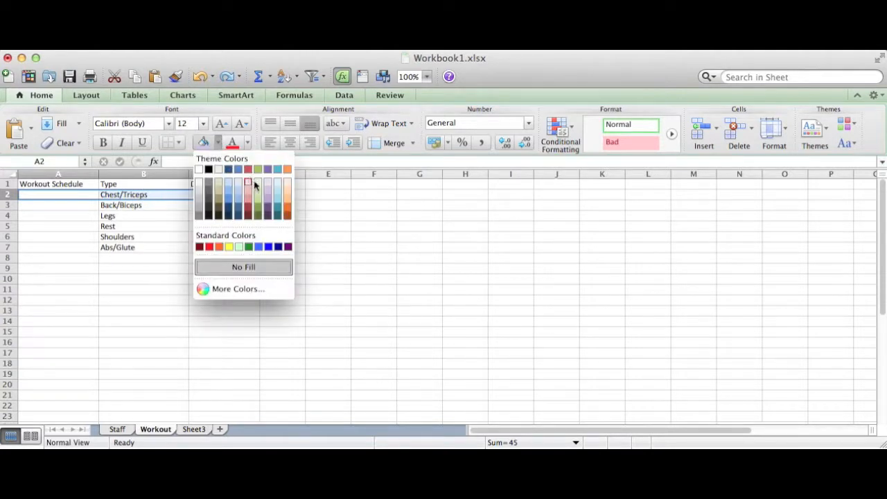
click(260, 185)
click(176, 215)
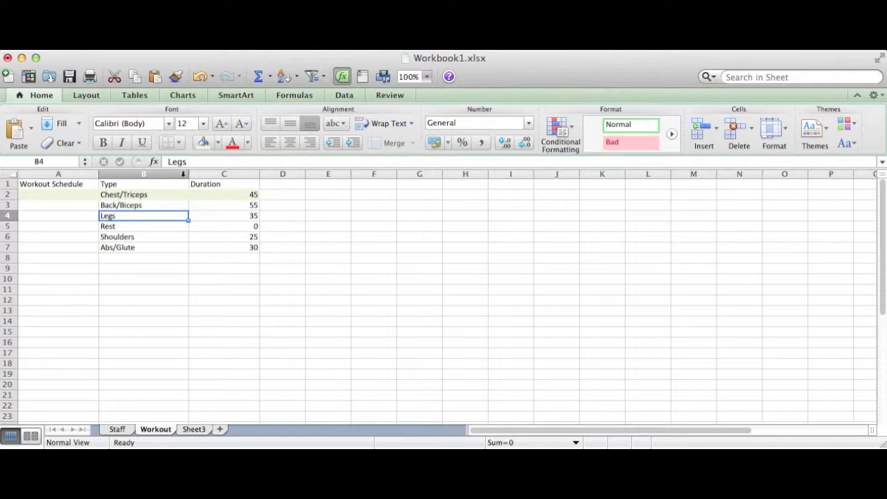
Step: Change the fill of cells A2:C2 to a slightly darker light green theme color
drag(240, 196, 90, 191)
click(217, 143)
click(254, 197)
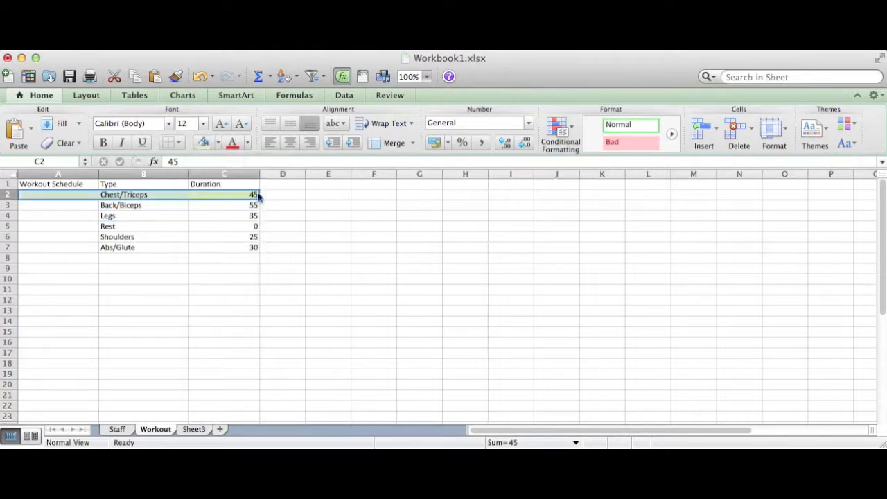
click(154, 217)
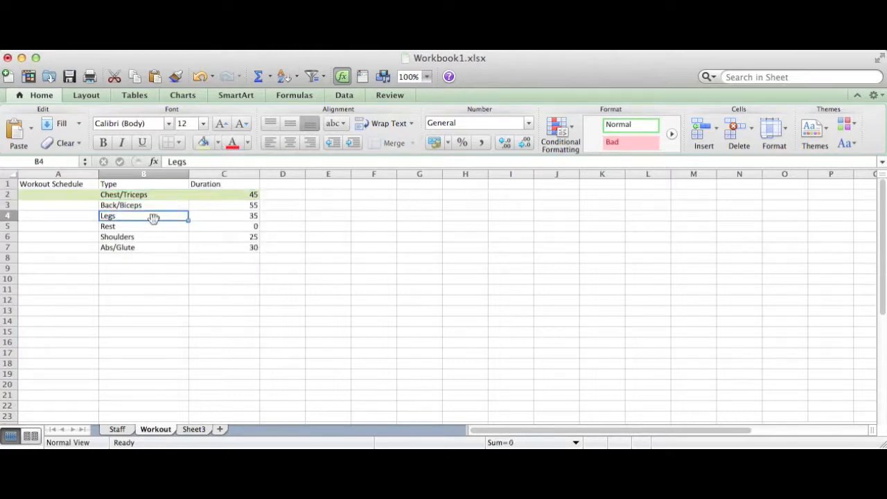
click(31, 208)
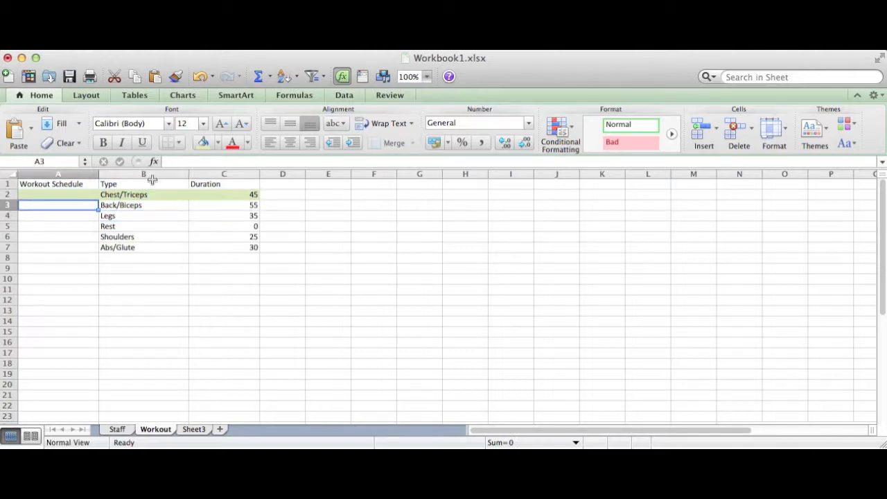
Step: Try copying the formatting of A2:C3 onto A4:C21 with the format painter, and undo it
drag(60, 194, 214, 204)
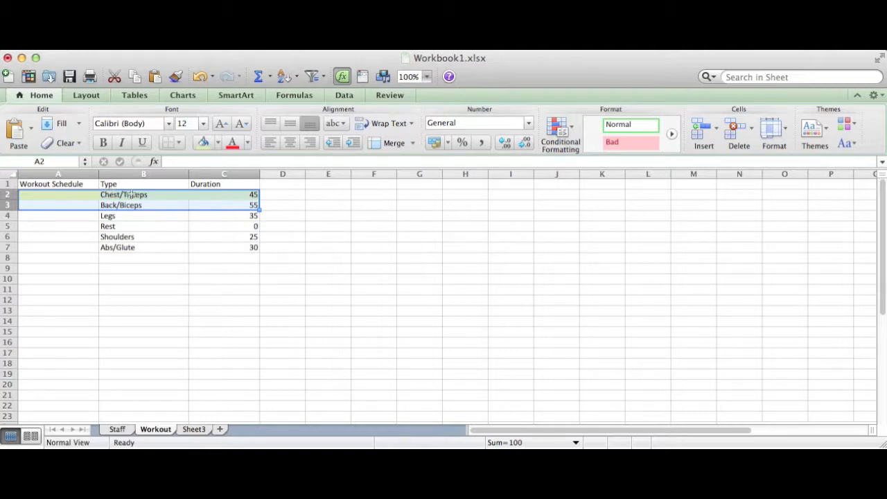
click(176, 77)
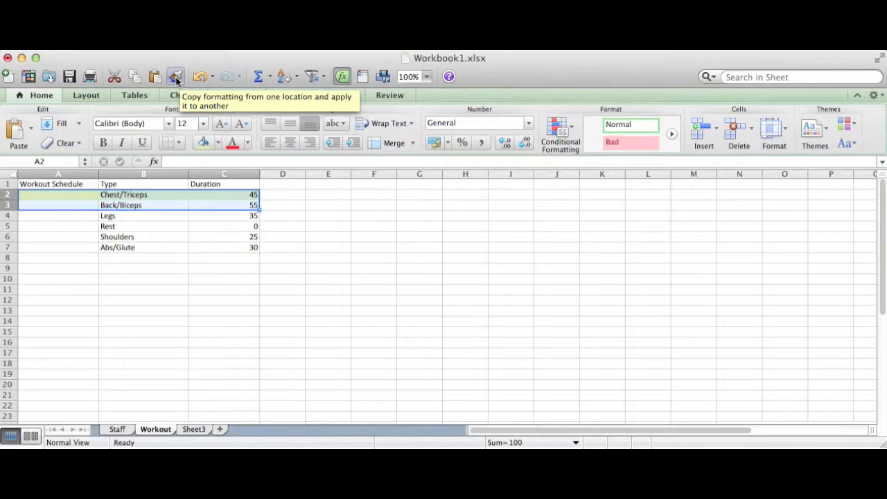
click(176, 78)
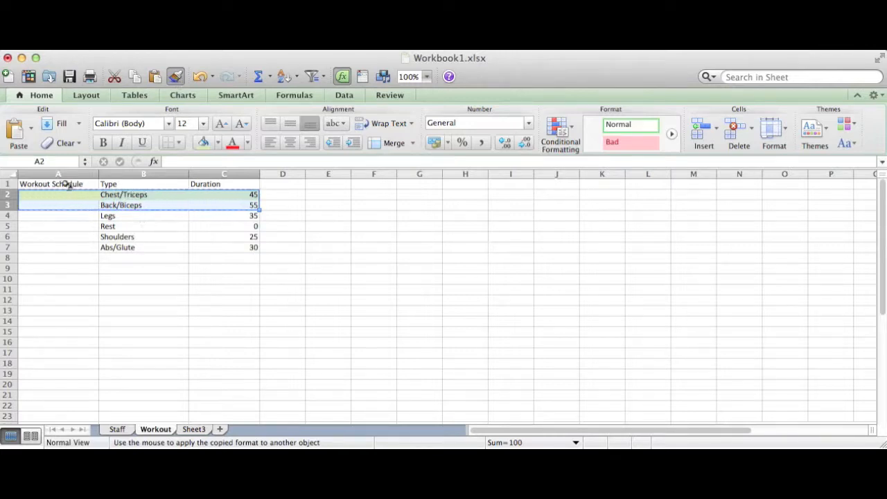
mouse_move(39, 219)
mouse_down()
mouse_move(107, 237)
mouse_move(203, 285)
mouse_move(225, 400)
mouse_up()
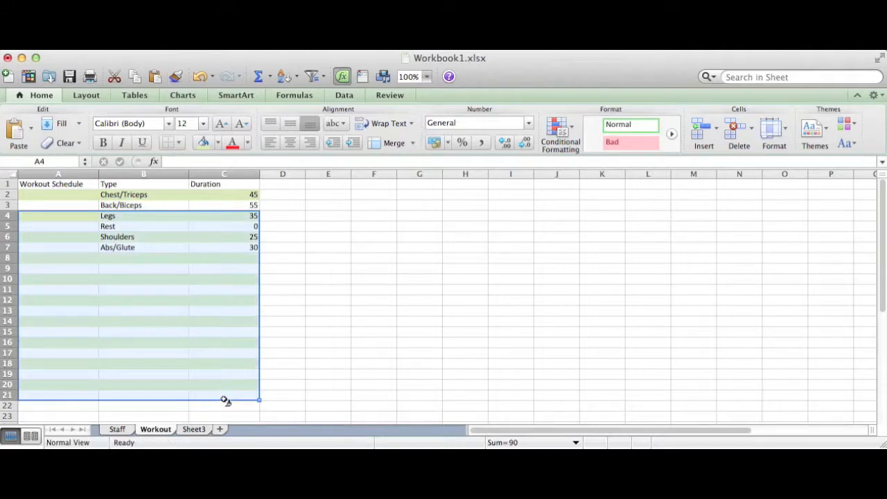
click(344, 333)
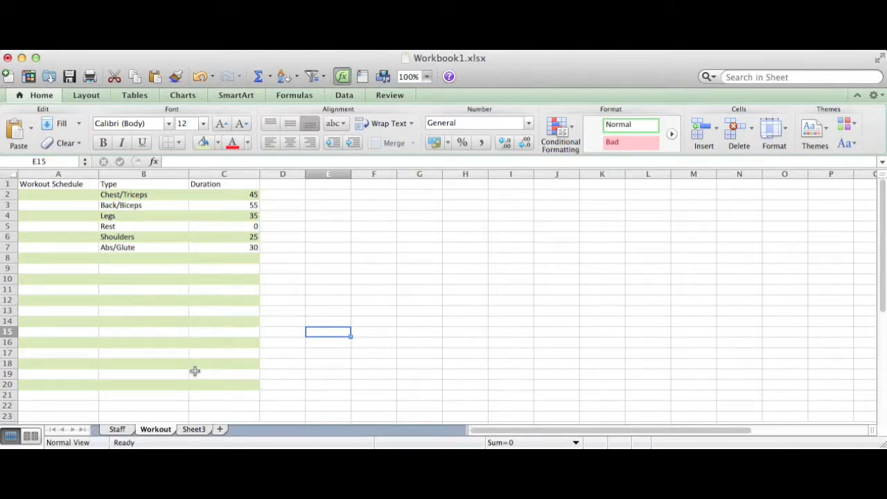
key(super+z)
click(318, 198)
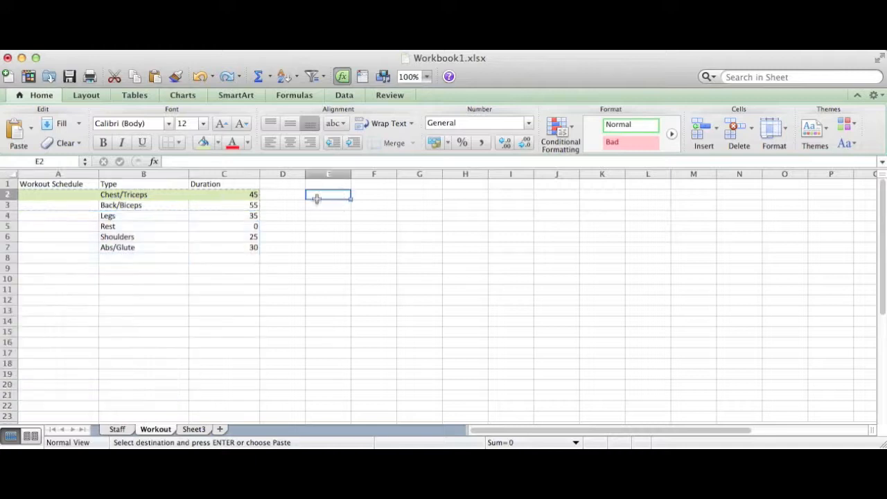
Step: Make the text in the Chest/Triceps row, cells A2:C2, bold
drag(61, 197, 212, 199)
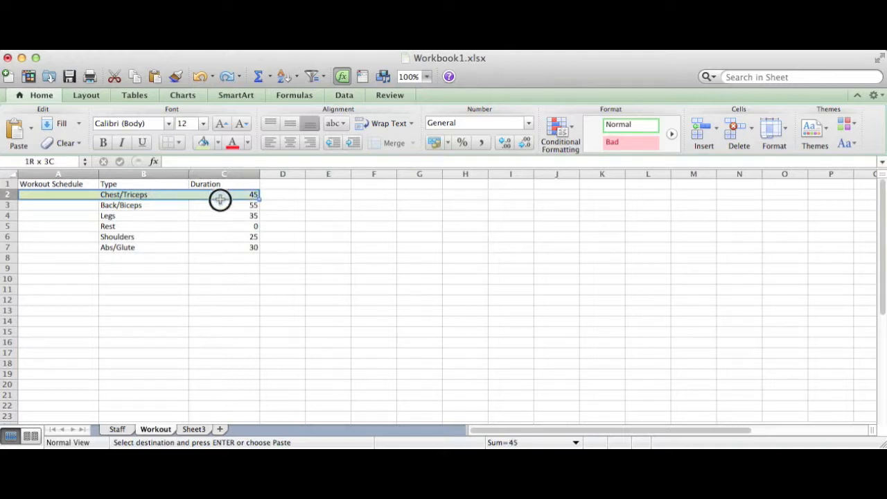
click(104, 142)
click(154, 216)
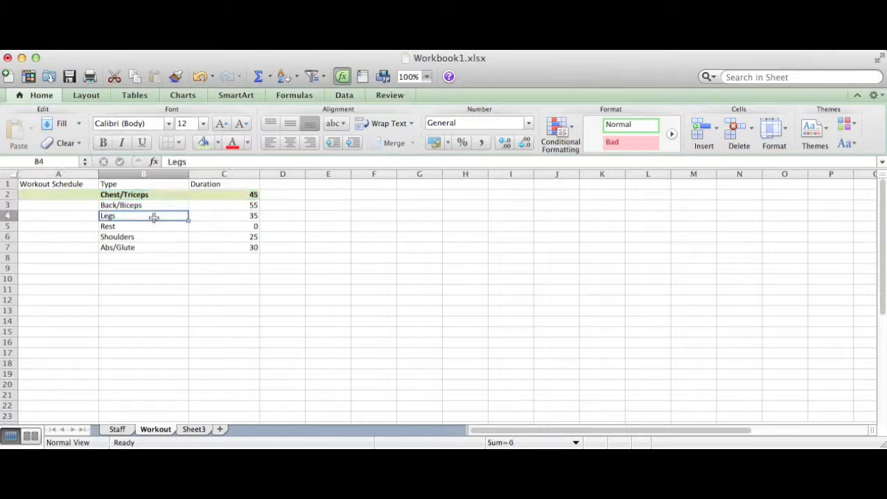
Step: Try copying the bold and fill formatting of A2:C3 onto A4:C19, and undo it
drag(62, 194, 221, 205)
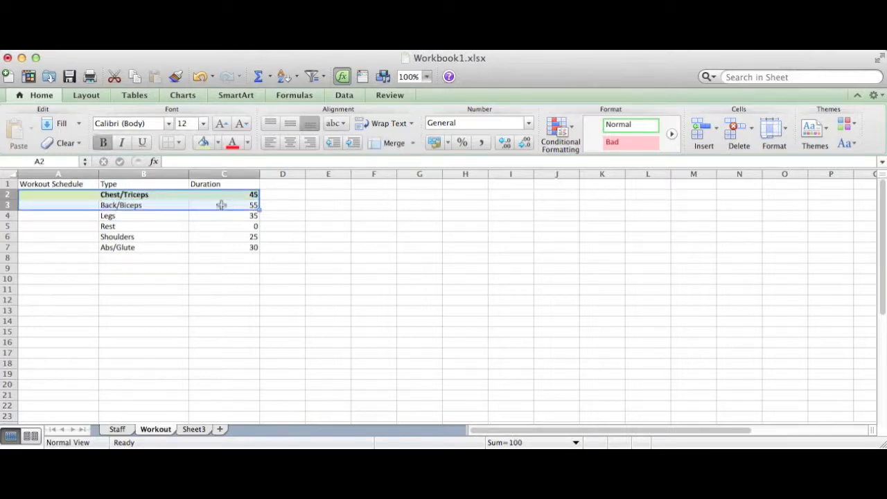
click(175, 77)
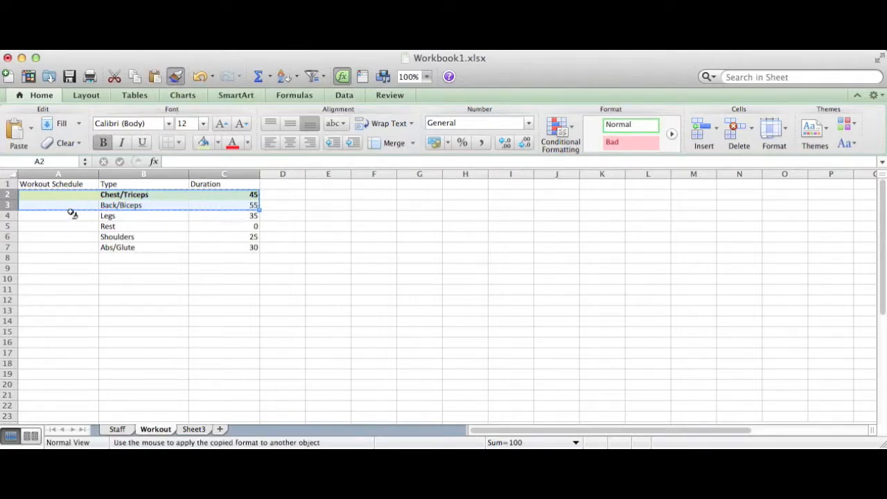
mouse_move(67, 216)
mouse_down()
mouse_move(172, 340)
mouse_move(220, 373)
mouse_up()
click(293, 303)
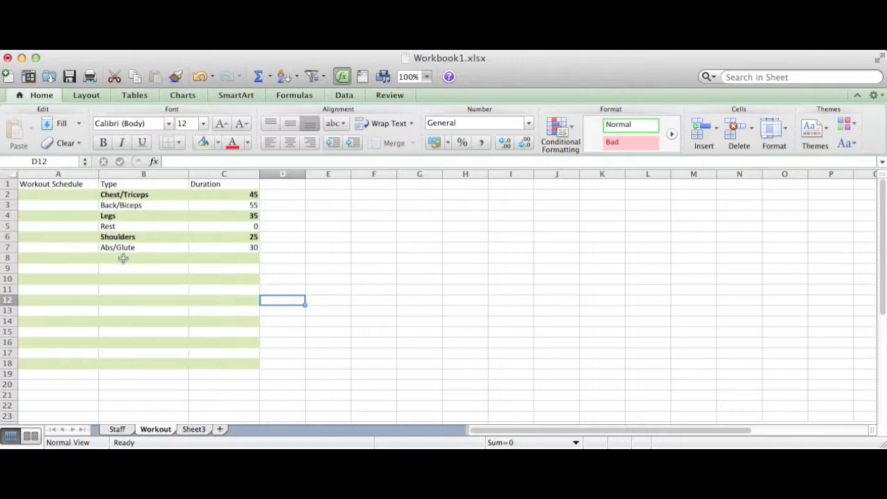
key(super+z)
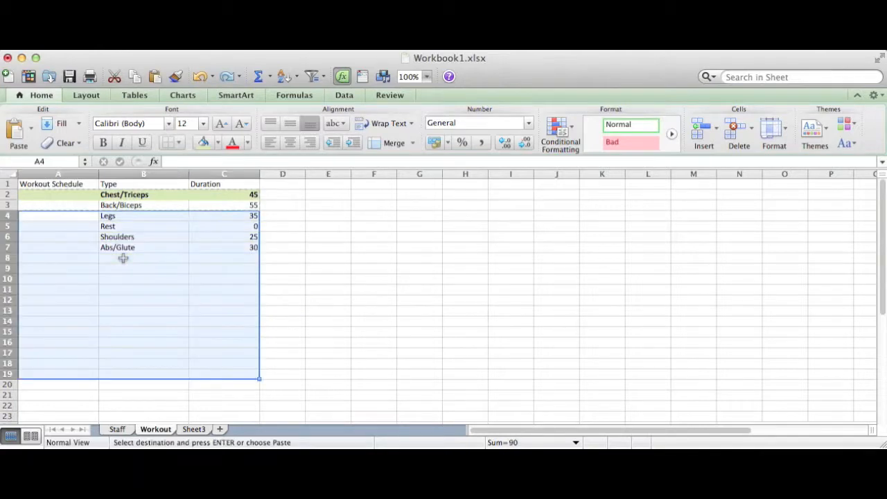
click(92, 226)
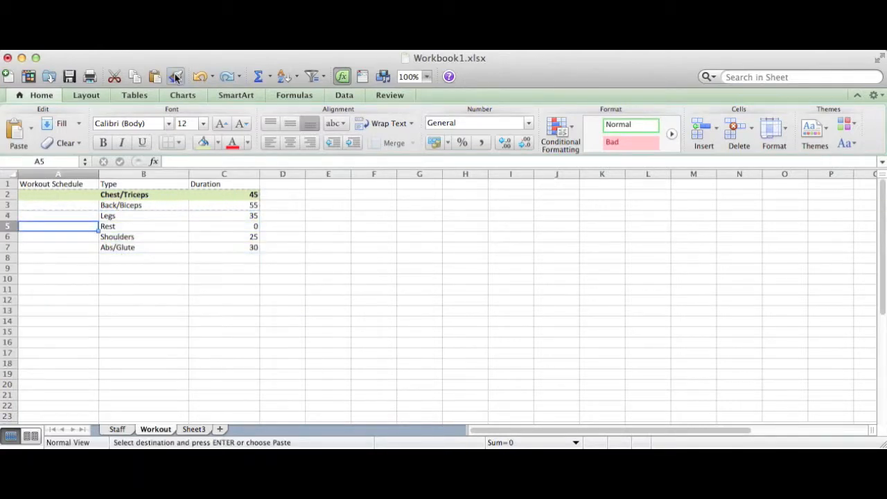
Step: Copy the formatting of A2:C3 onto the remaining workout rows, A4:C7, with the format painter
click(82, 193)
click(175, 76)
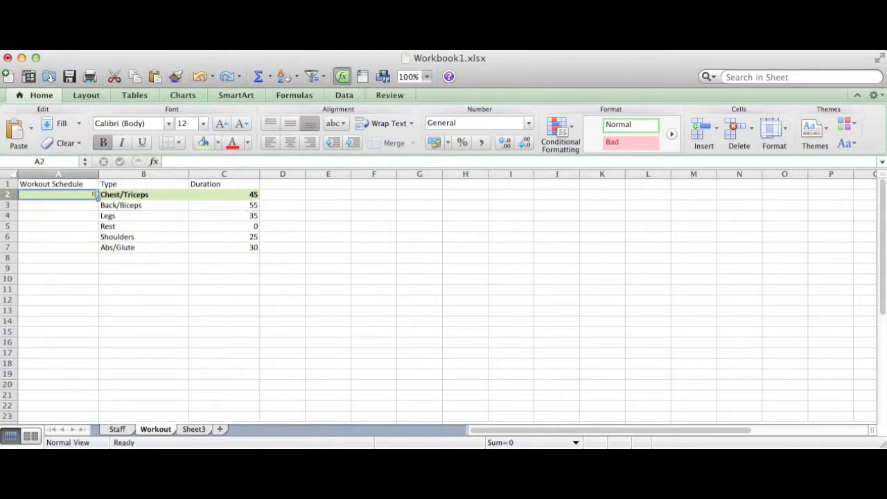
drag(79, 197, 209, 201)
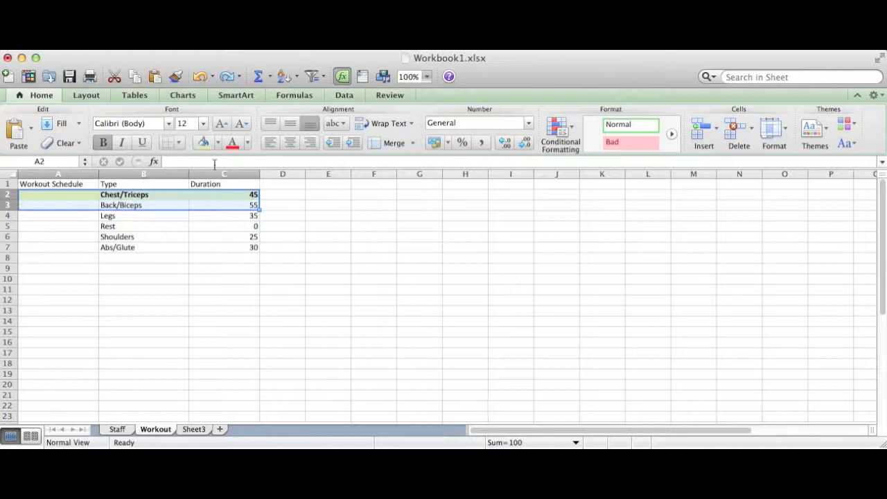
click(175, 77)
mouse_move(76, 217)
mouse_down()
mouse_move(142, 224)
mouse_move(210, 247)
mouse_up()
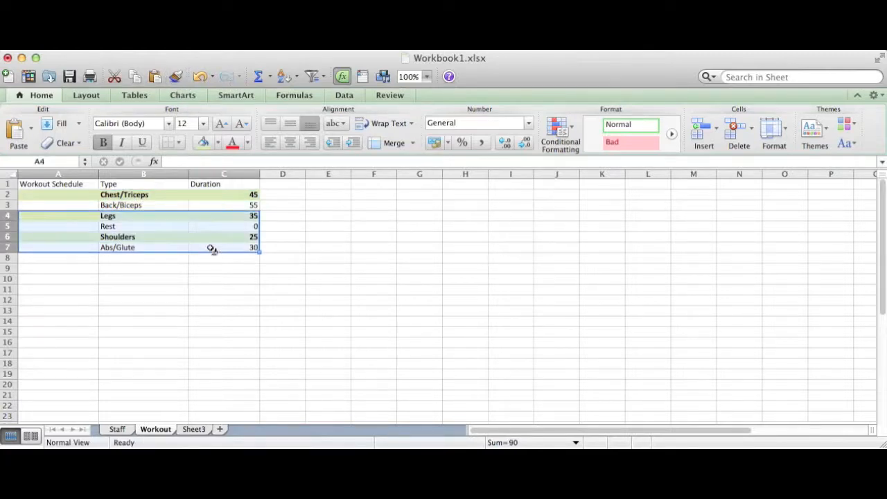
click(327, 234)
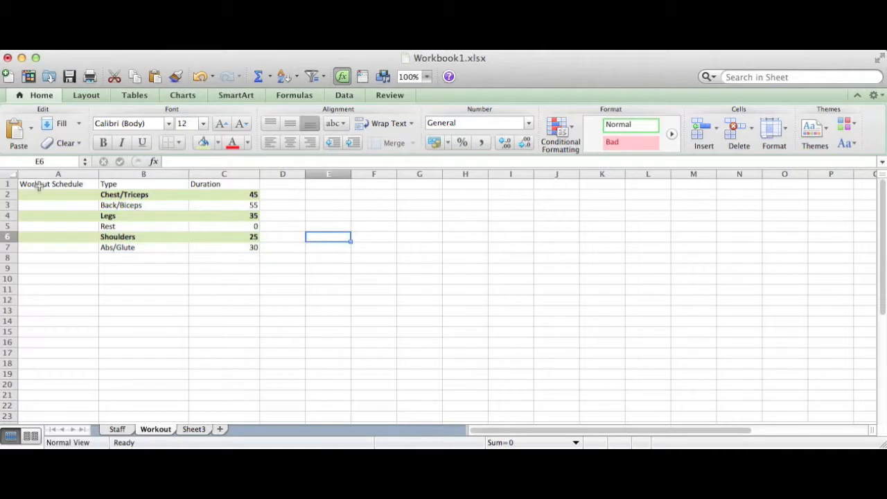
Step: Apply All Borders to the workout table, cells A1:C7
drag(39, 185, 222, 247)
click(179, 143)
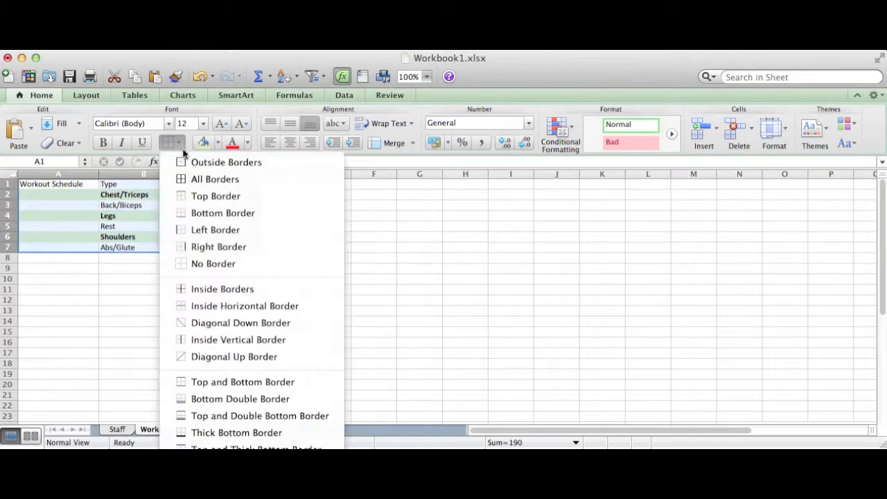
click(199, 180)
click(124, 258)
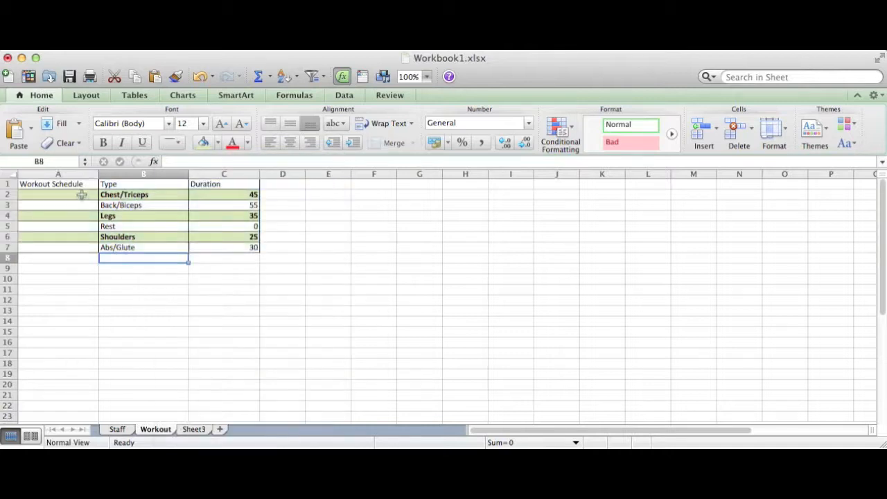
click(82, 195)
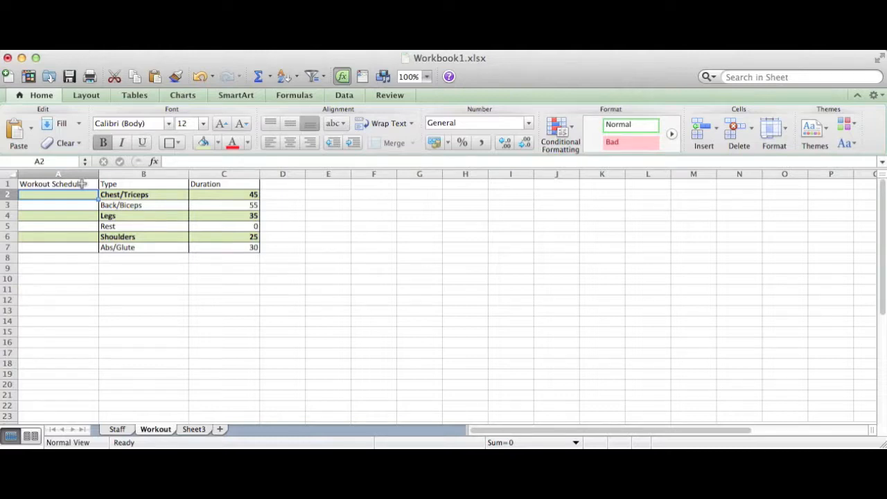
click(392, 198)
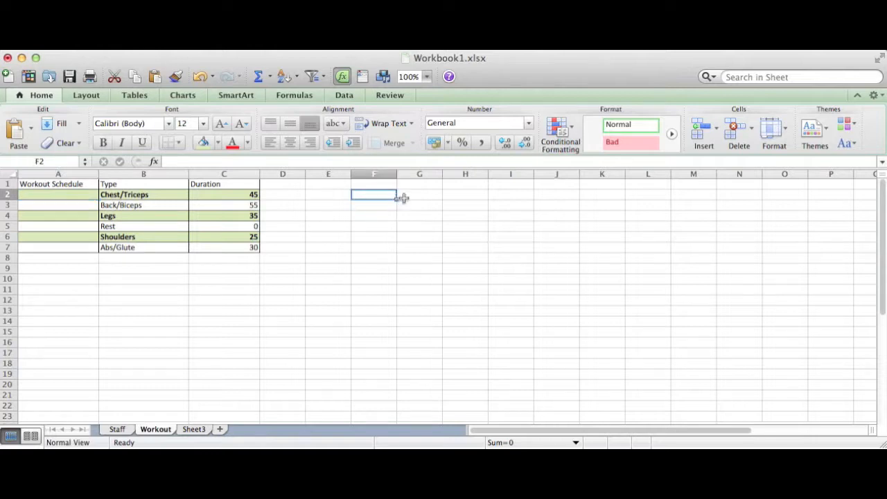
drag(395, 199, 400, 317)
click(433, 216)
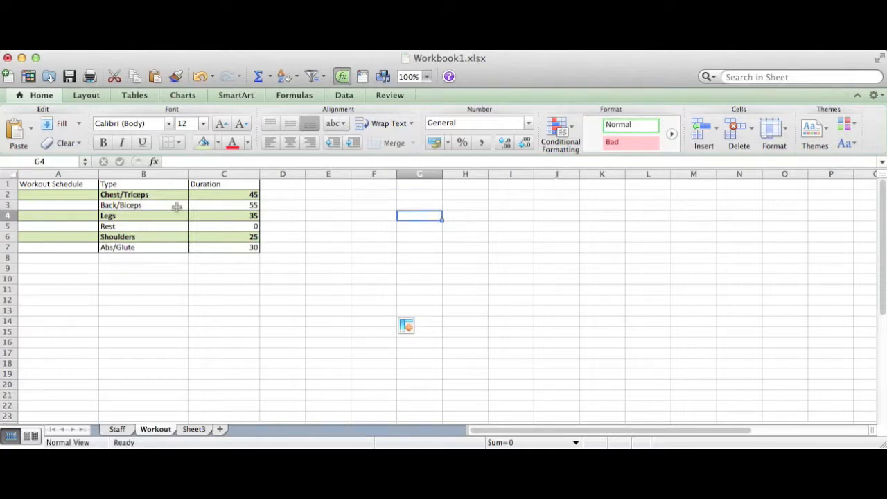
Step: Enter 1 in cell A2, under the Workout Schedule heading
click(46, 194)
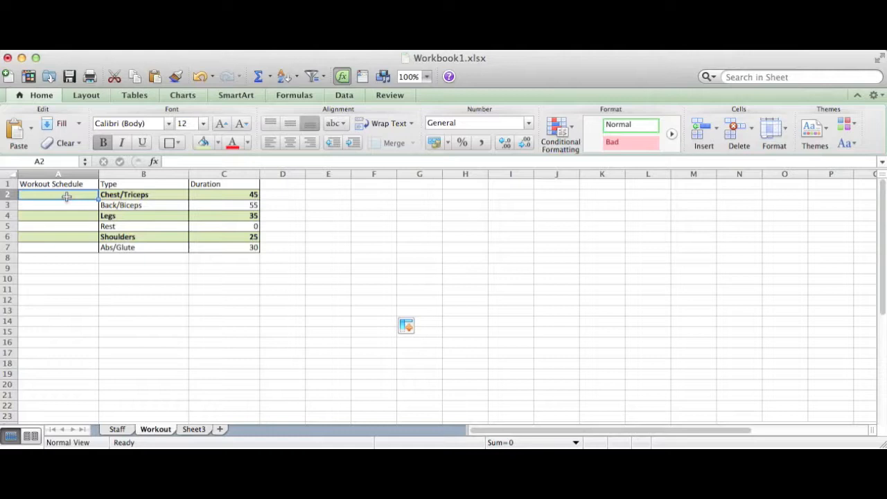
text(1)
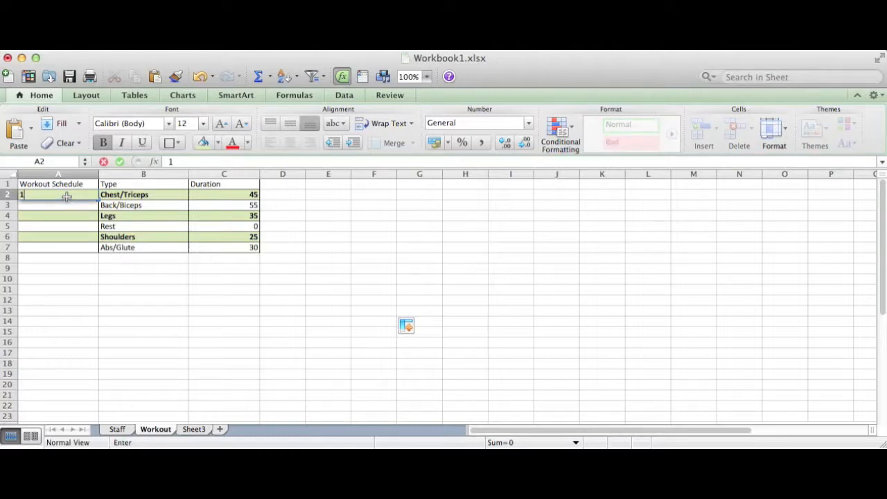
key(Return)
text(1)
key(Return)
Step: Continue the Workout Schedule numbering manually with 2, 3 and 4 in cells A3:A5
click(67, 201)
text(2)
key(Return)
text(3)
key(Return)
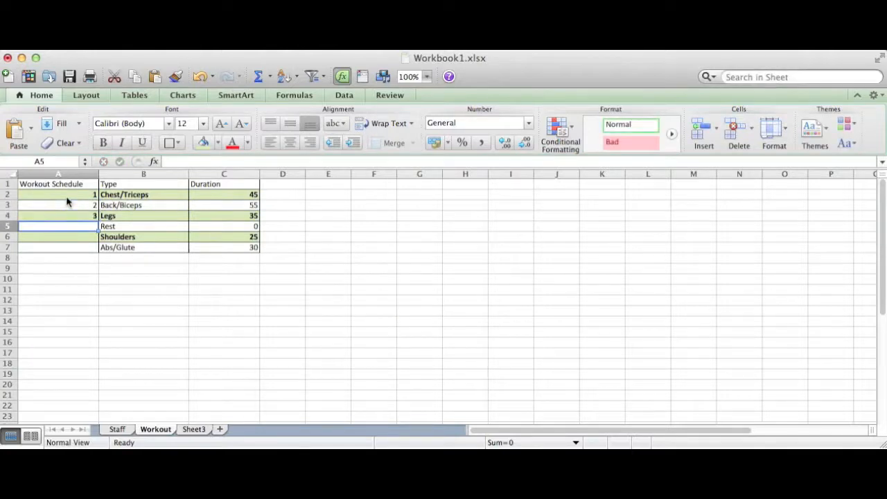
text(4)
key(ctrl+Return)
Step: Clear the manually entered numbers from cells A3:A5 and return to cell A2
key(BackSpace)
key(Up)
key(BackSpace)
key(Up)
key(BackSpace)
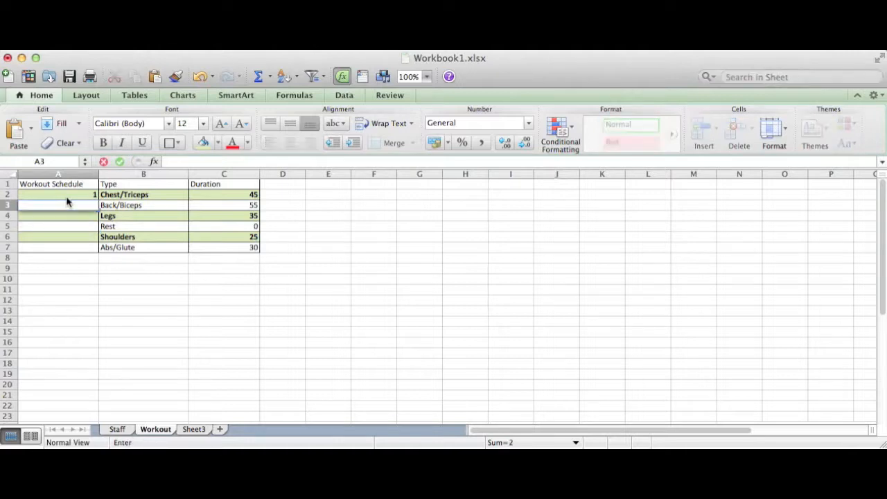
key(Up)
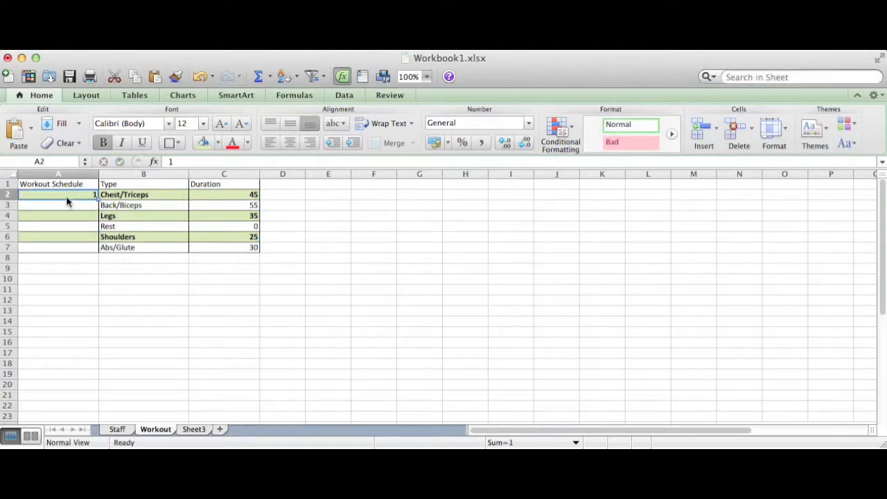
Step: Enter 2 in cell A3 and fill the number series from A2:A3 down to A7
key(Down)
text(2)
key(Return)
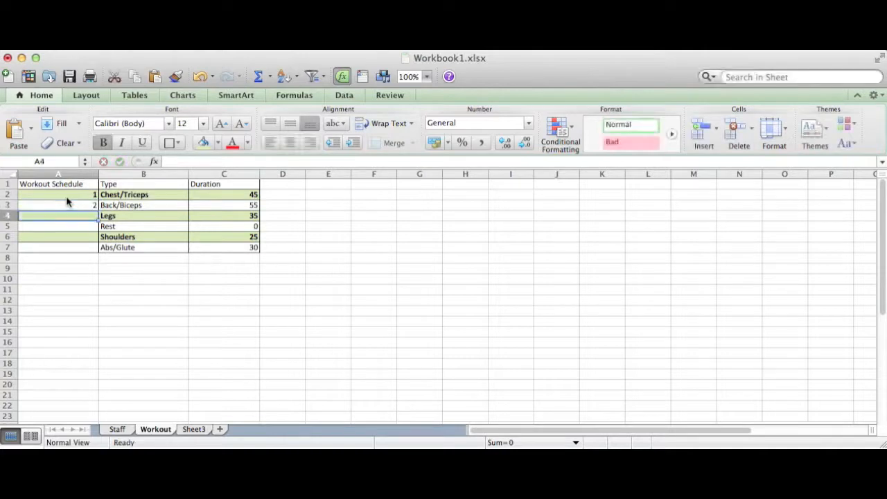
click(66, 195)
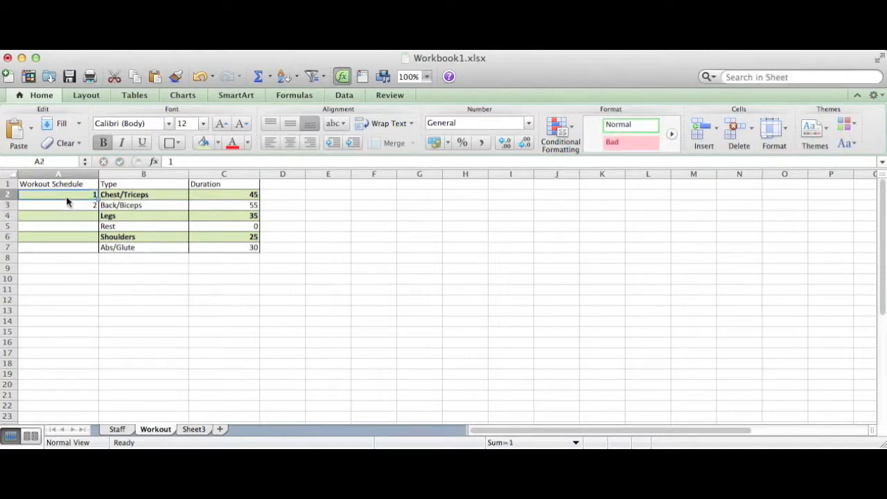
drag(66, 196, 67, 207)
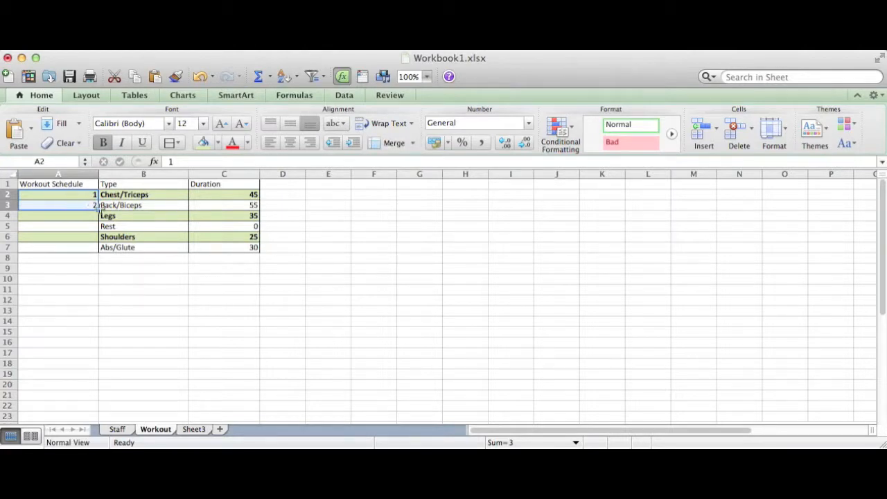
drag(99, 208, 102, 252)
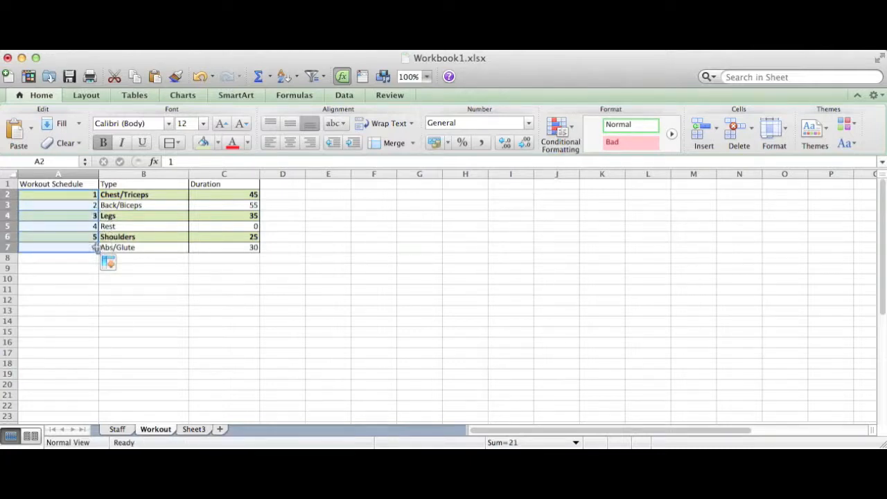
Step: Extend the column A number series down to row 20 and undo the extension
drag(97, 251, 103, 385)
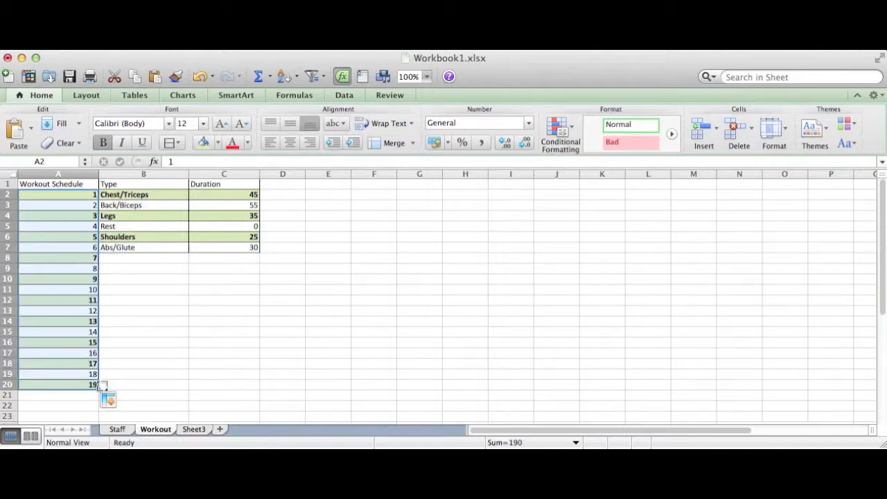
key(cmd+z)
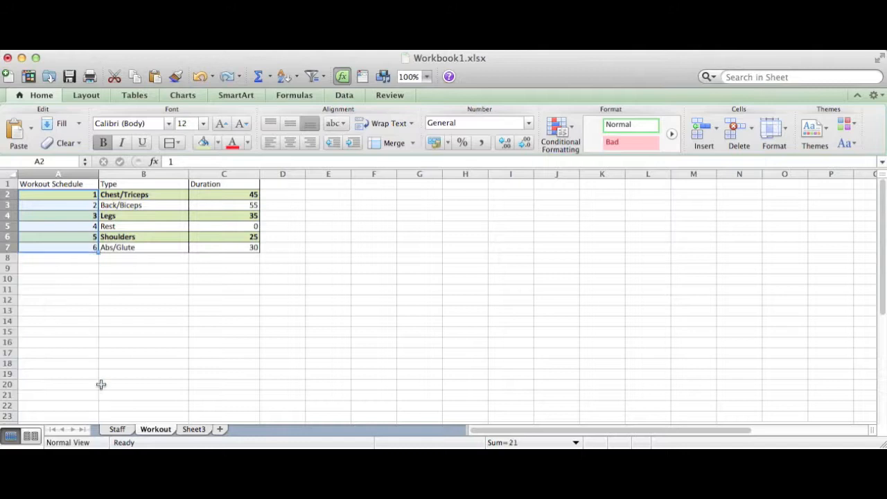
Step: Try filling A3:A7 from the single value in A2, and undo the fill
click(69, 216)
click(75, 195)
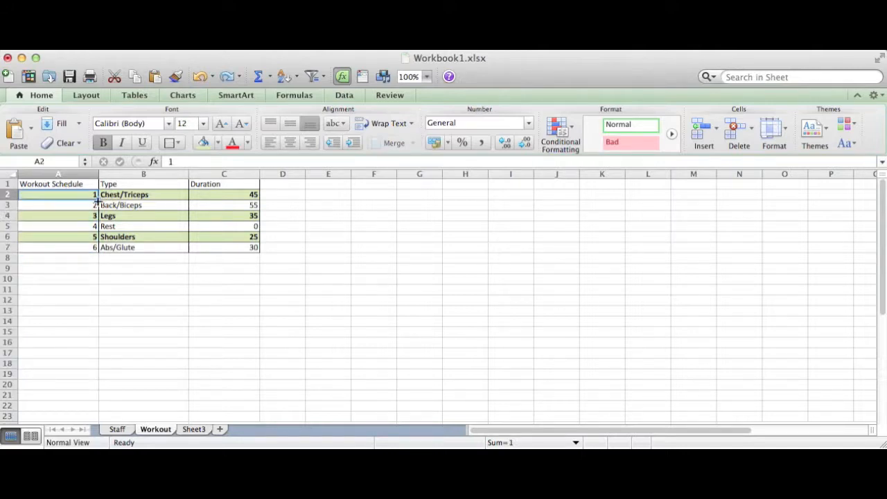
drag(98, 200, 98, 252)
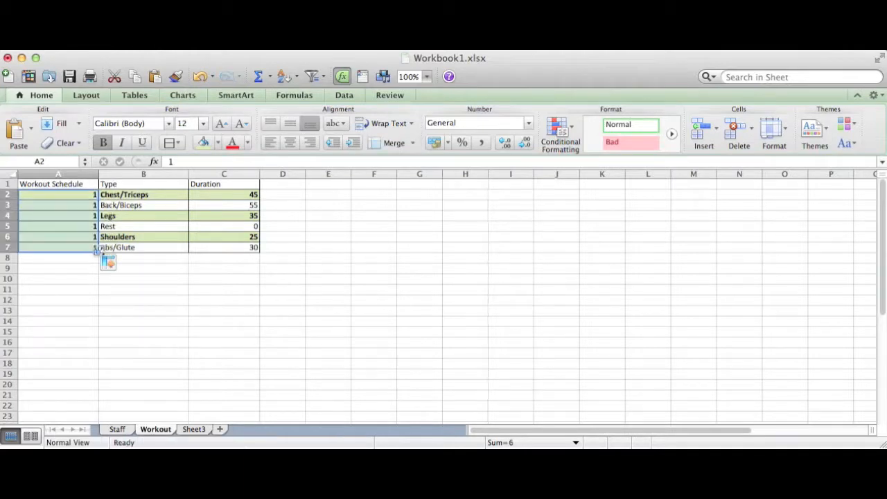
click(78, 204)
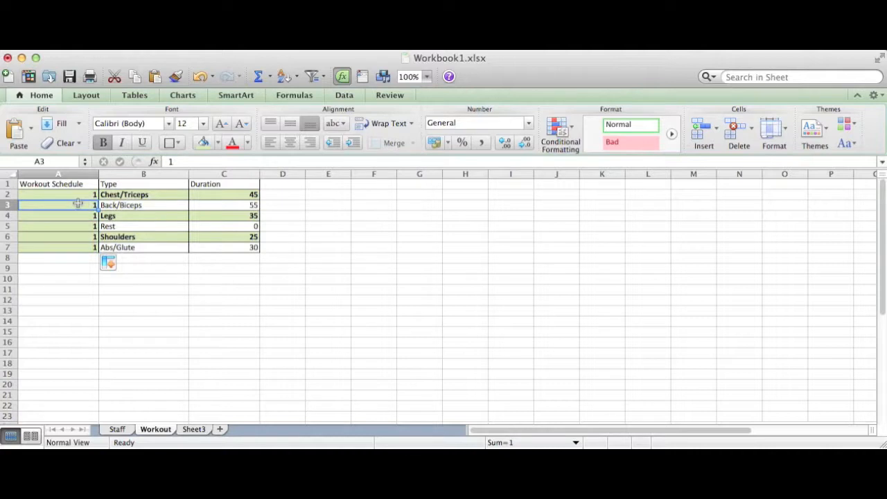
key(super+z)
click(78, 203)
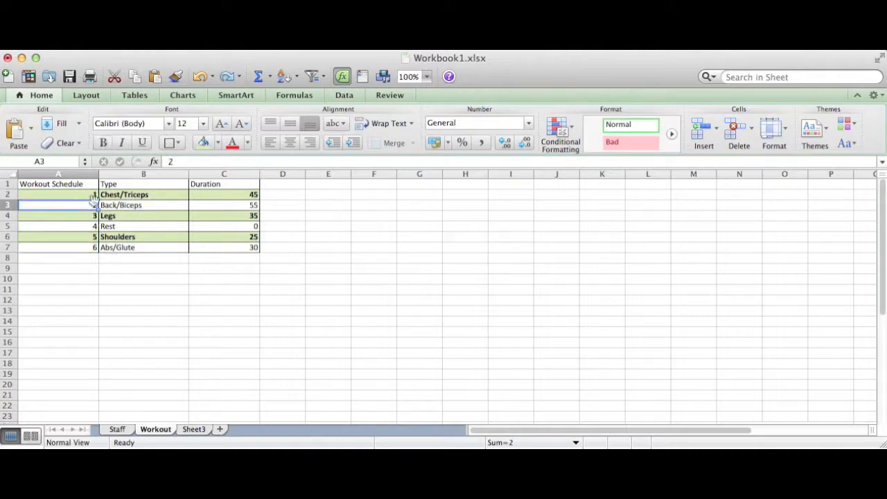
Step: Refill the number series down to A7 using both A2 and A3 as the starting pattern
click(90, 198)
drag(89, 199, 91, 251)
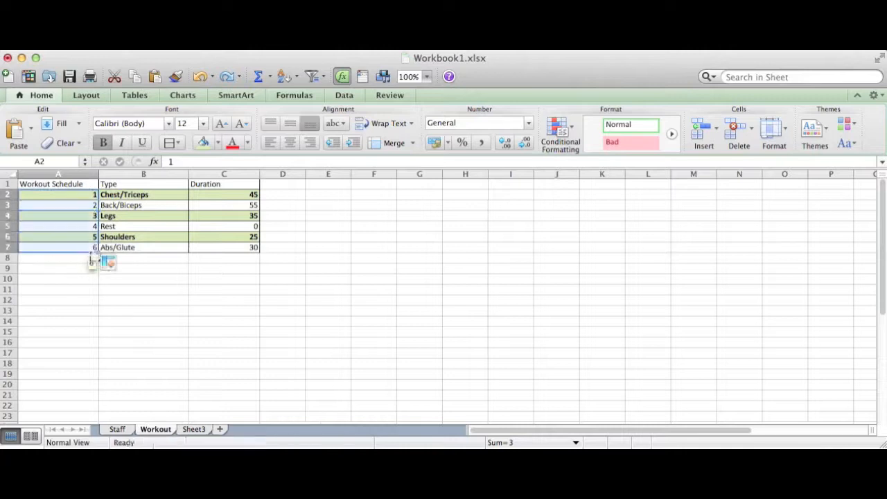
click(61, 260)
click(60, 202)
Step: Enter Monday in A2 and Tuesday in A3, and fill the weekday series down to A13
click(59, 196)
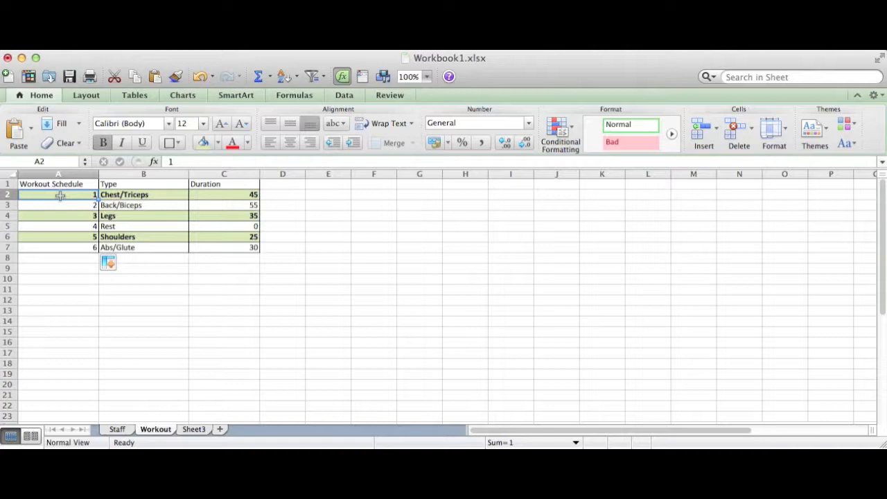
text(Monday)
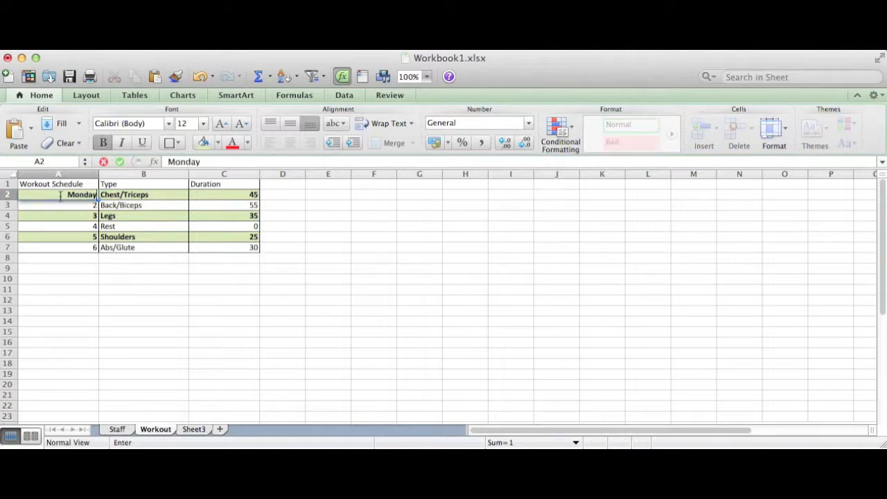
key(Return)
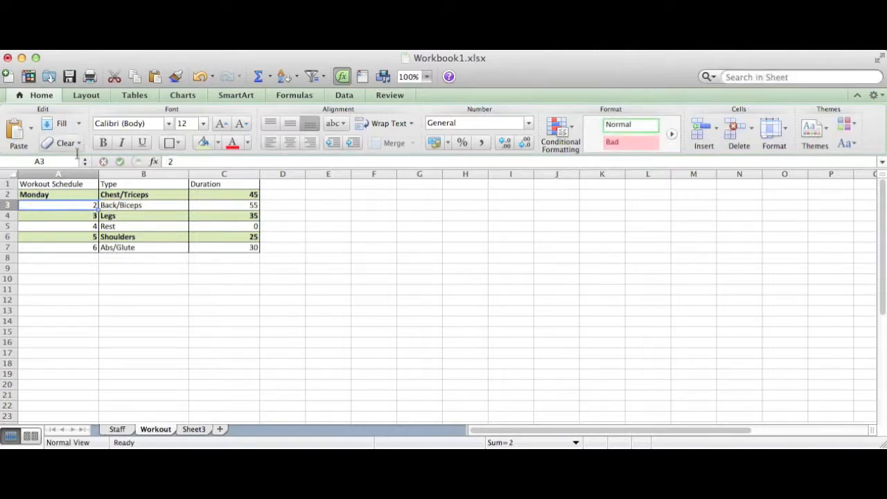
text(Tuesday)
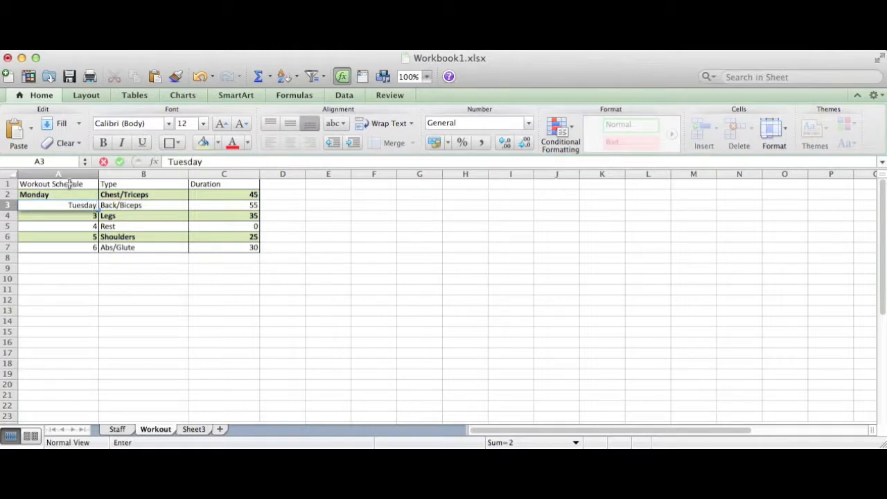
key(Return)
click(72, 194)
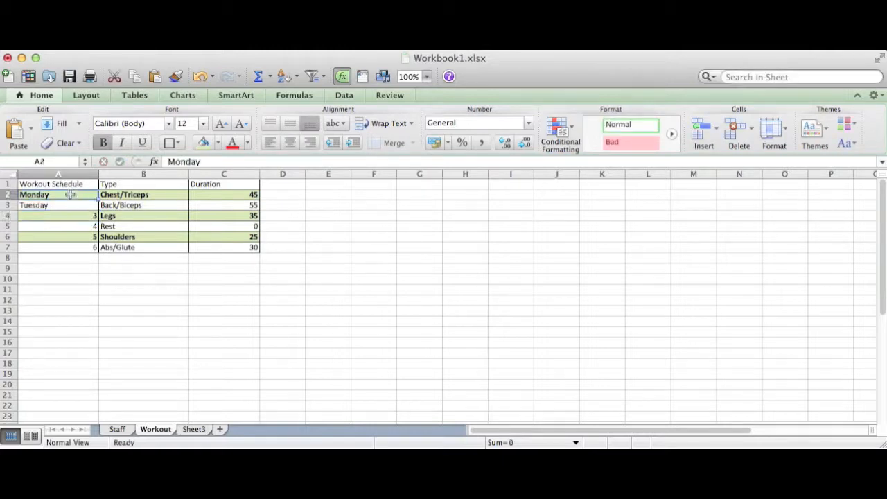
drag(74, 208, 91, 319)
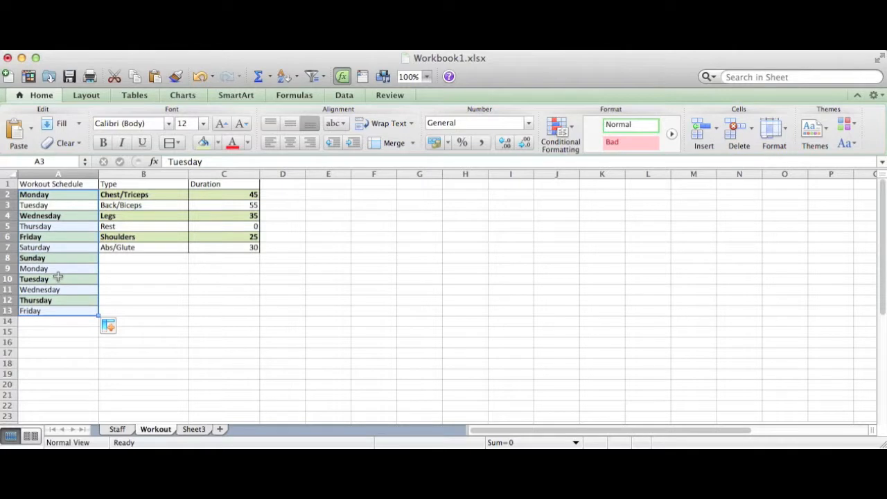
Step: Replace A2 with January and A3 with February, and fill the month series down to A13
click(61, 195)
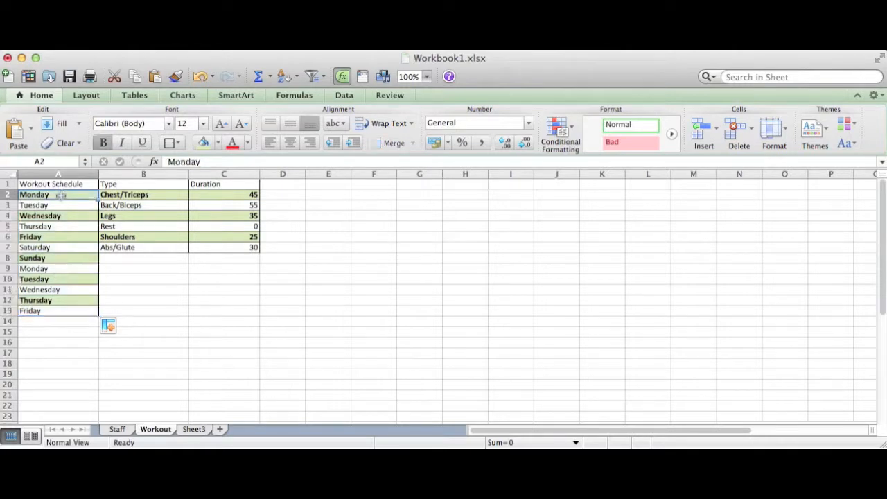
text(January)
key(Return)
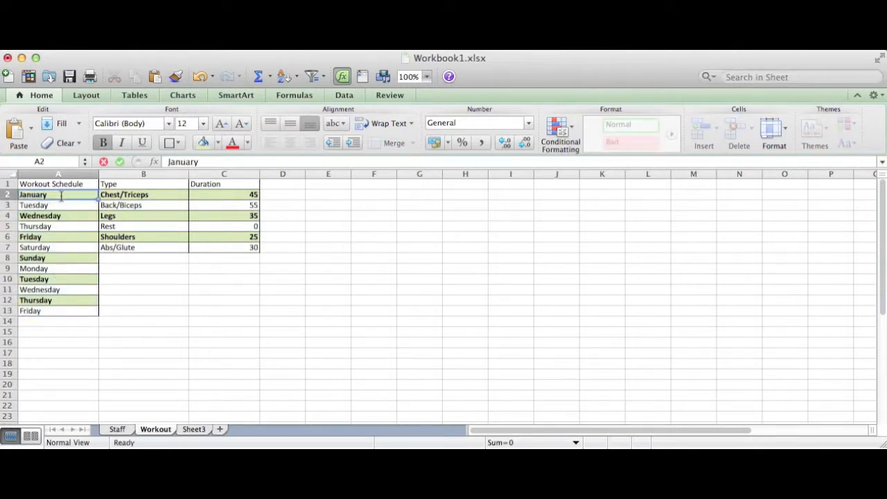
text(February)
key(Return)
drag(61, 196, 61, 208)
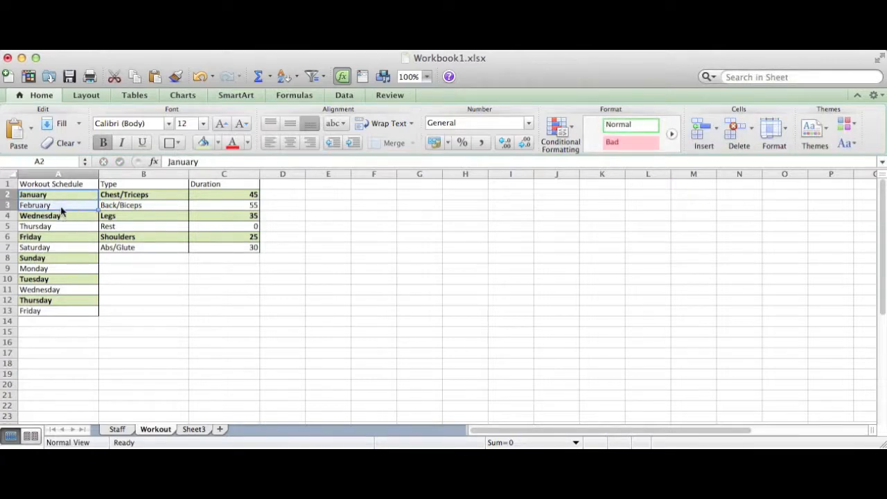
drag(98, 210, 98, 313)
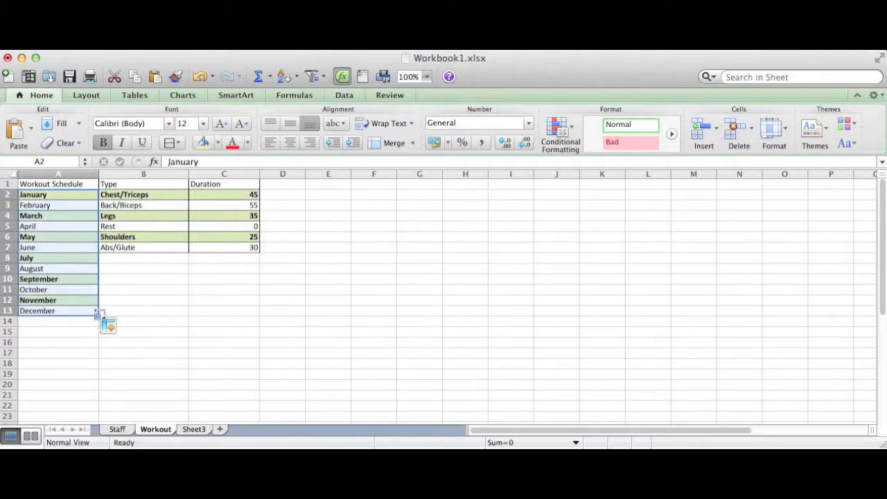
Step: Undo the month and weekday entries and fills in column A back to the number series
click(82, 215)
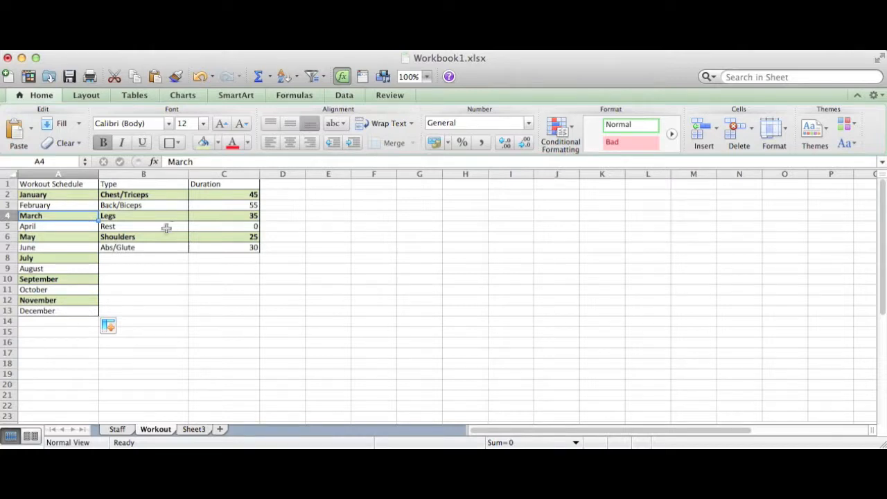
key(super+z)
key(super+z)
key(super+z)
key(super+z)
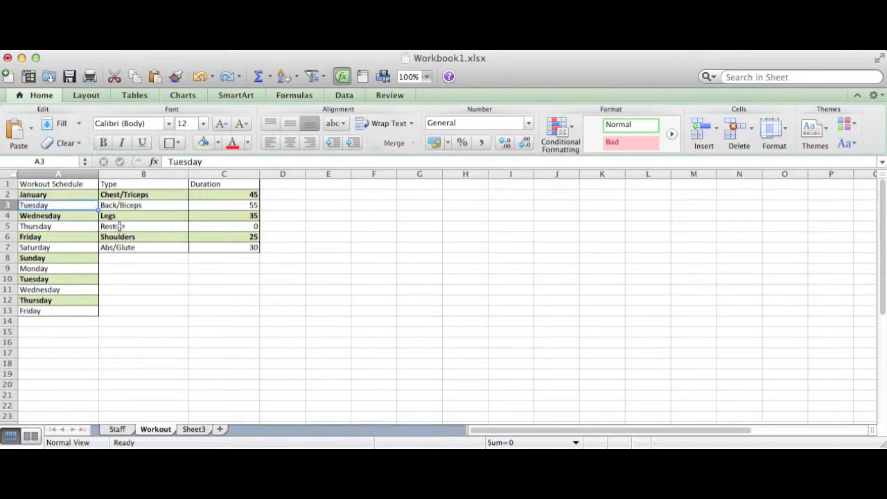
key(super+z)
key(super+z)
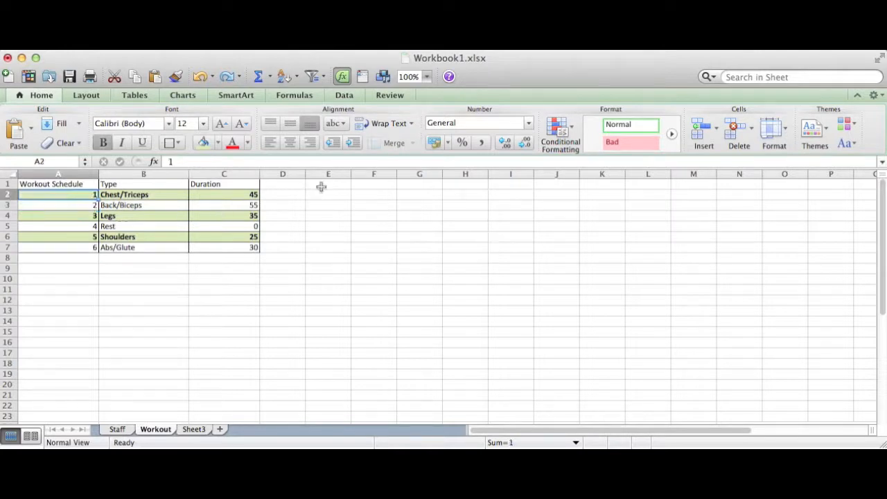
Step: Enter Monday in E1 and Tuesday in F1, and fill the weekday series across to M1
click(329, 184)
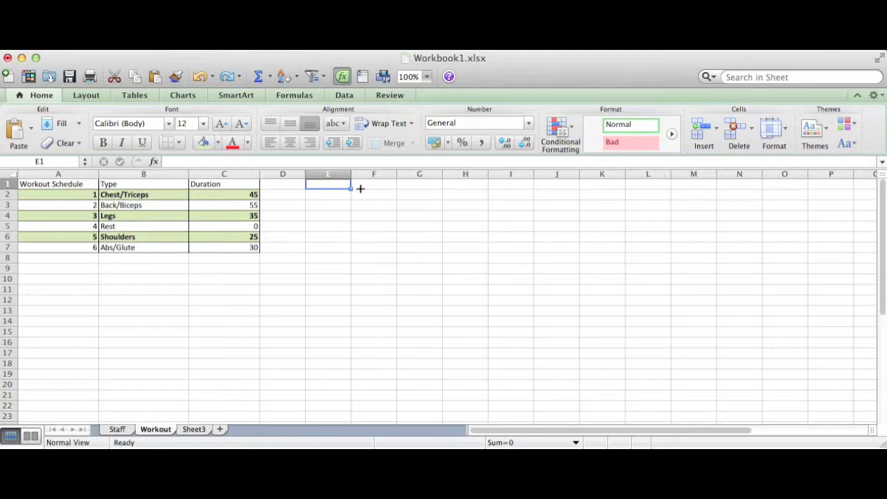
text(Monday)
key(Return)
key(Up)
key(Right)
text(Tuesday)
key(Return)
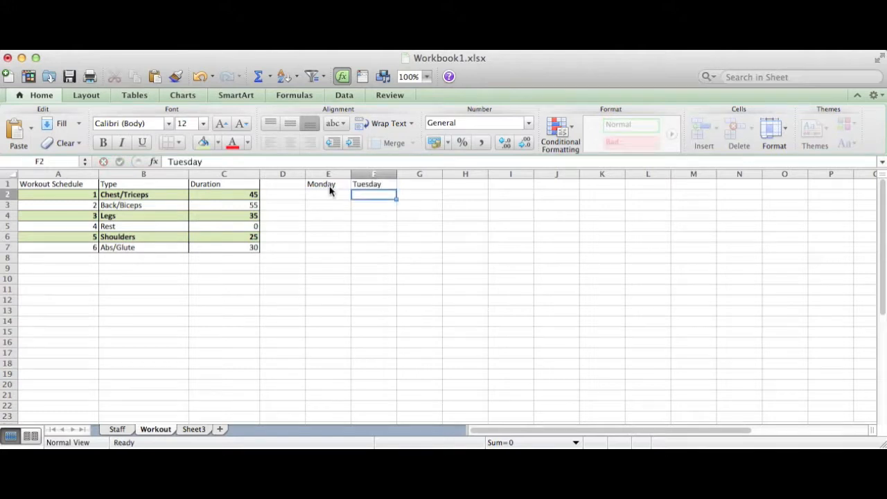
drag(332, 184, 698, 194)
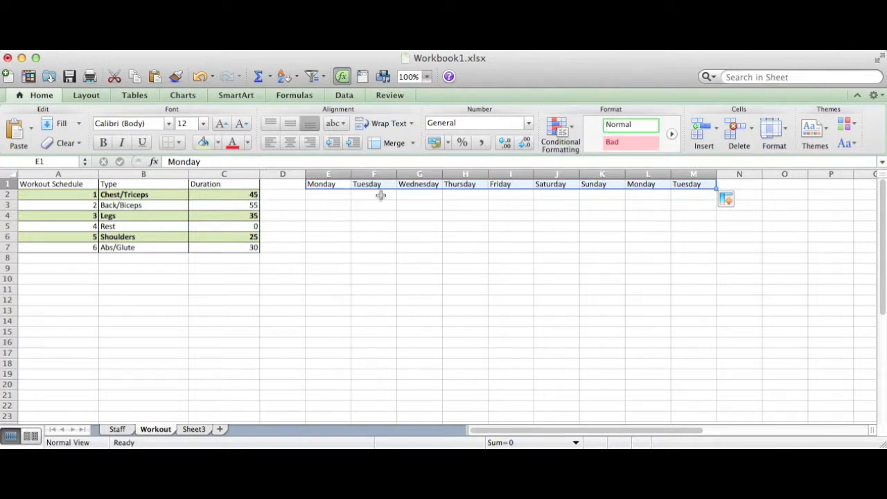
Step: Clear the weekday names from E1:M1
key(BackSpace)
key(Tab)
key(BackSpace)
key(Tab)
key(BackSpace)
key(Tab)
key(BackSpace)
key(Tab)
key(BackSpace)
key(Tab)
key(BackSpace)
key(Tab)
key(BackSpace)
key(Tab)
key(BackSpace)
key(Tab)
key(BackSpace)
key(shift+Tab)
Step: Enter Monday in A2 and Tuesday in A3, and fill the weekdays down to A7
click(76, 195)
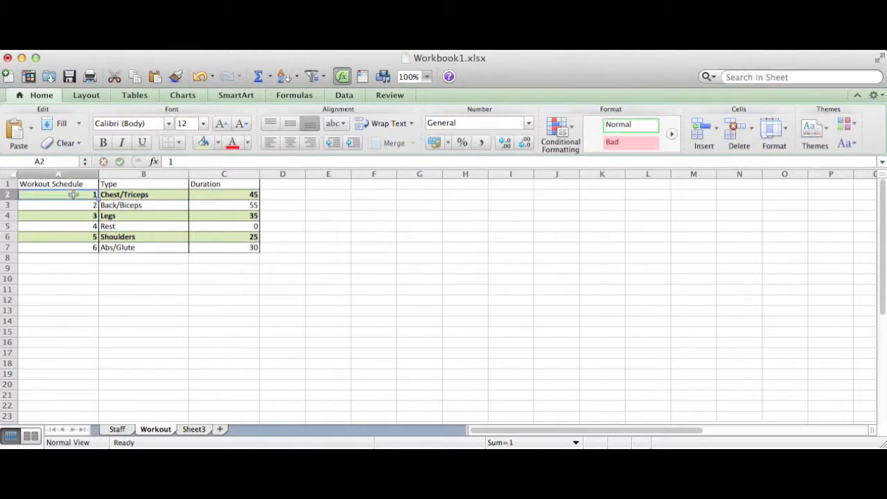
text(Monday)
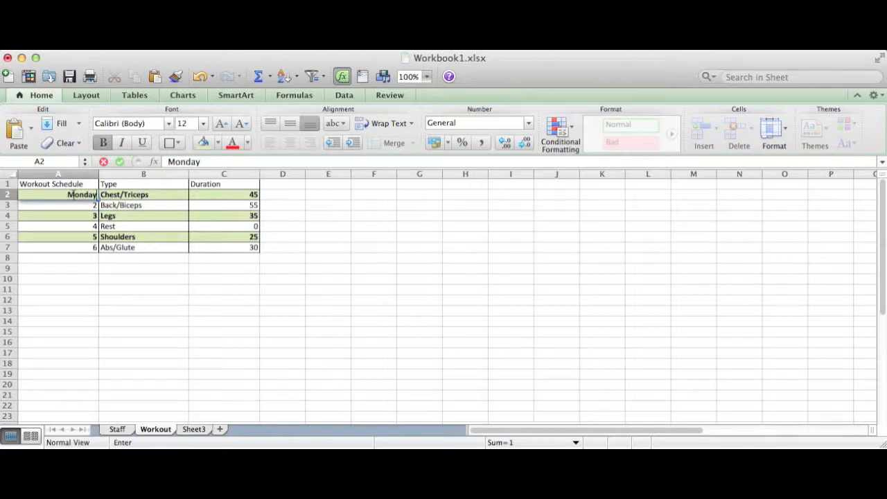
key(Return)
text(Tuesday)
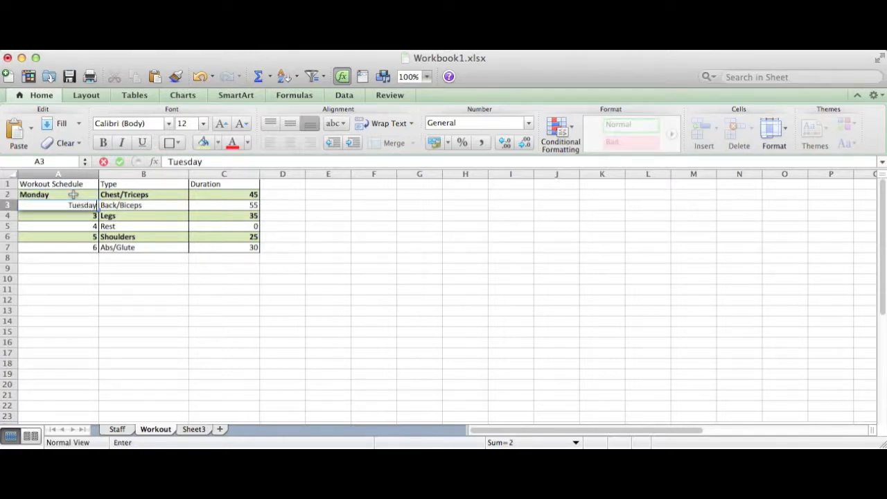
click(73, 195)
drag(69, 204, 95, 252)
click(80, 279)
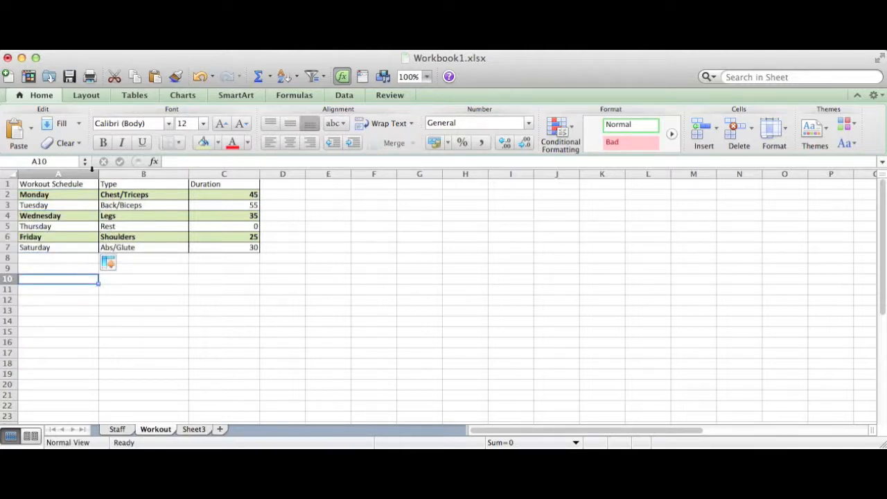
click(48, 186)
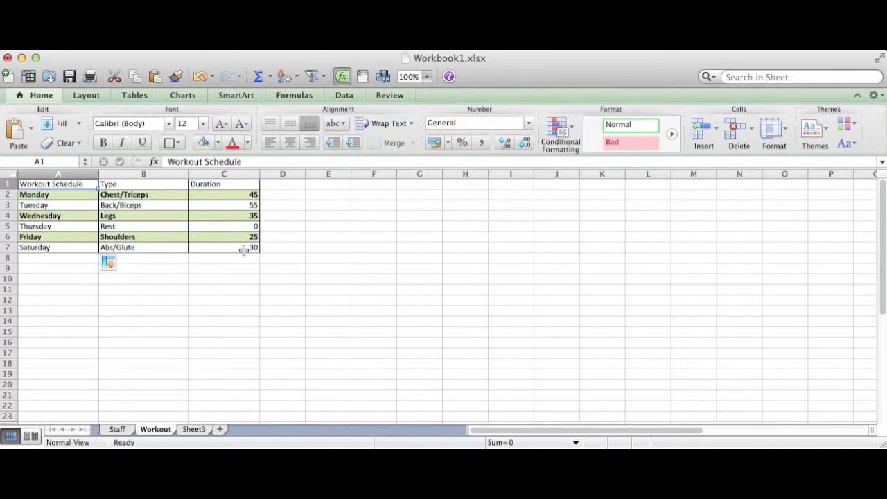
click(244, 249)
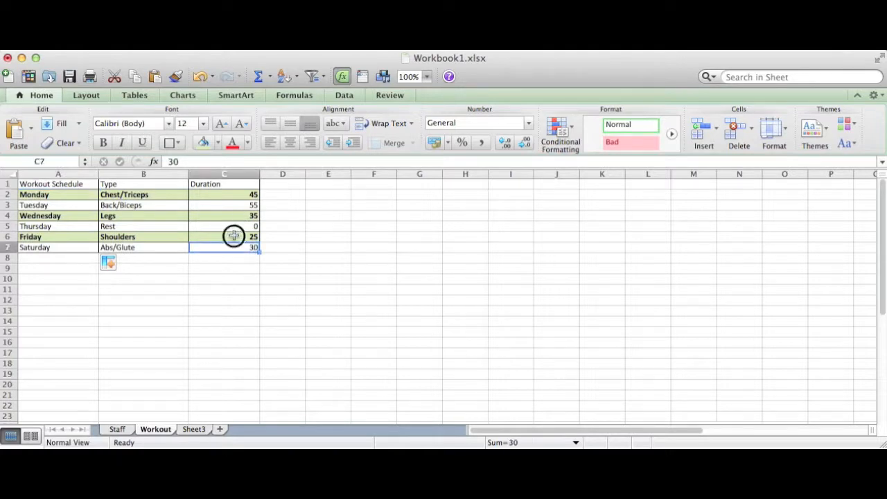
click(234, 237)
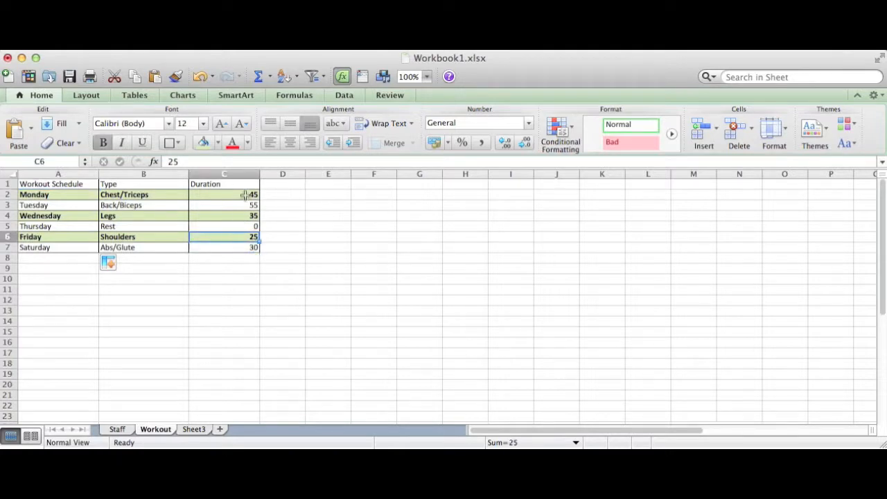
click(229, 184)
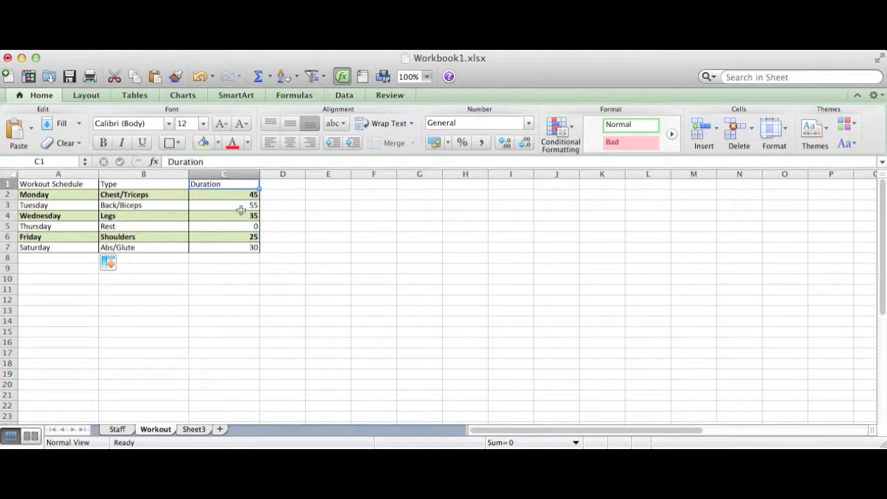
Step: Left-align the duration values in C2:C7, and centre the contents of the whole table A1:C7
drag(245, 194, 242, 246)
click(271, 144)
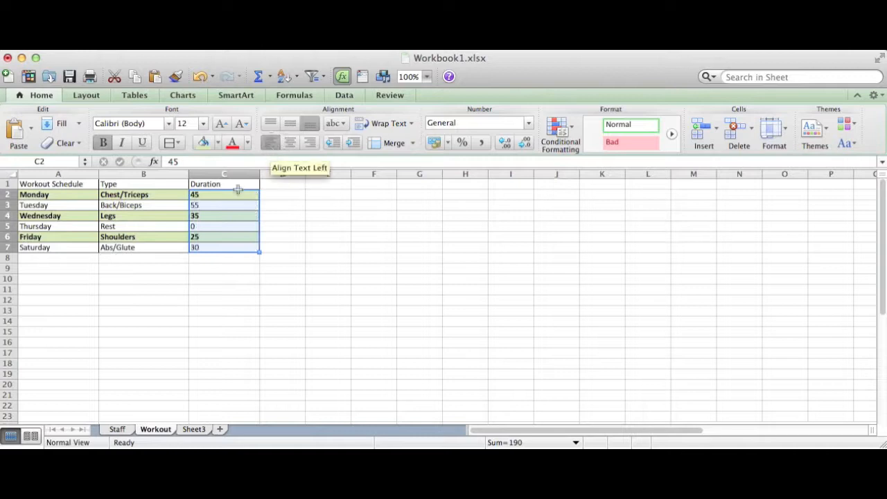
click(212, 247)
drag(210, 246, 49, 182)
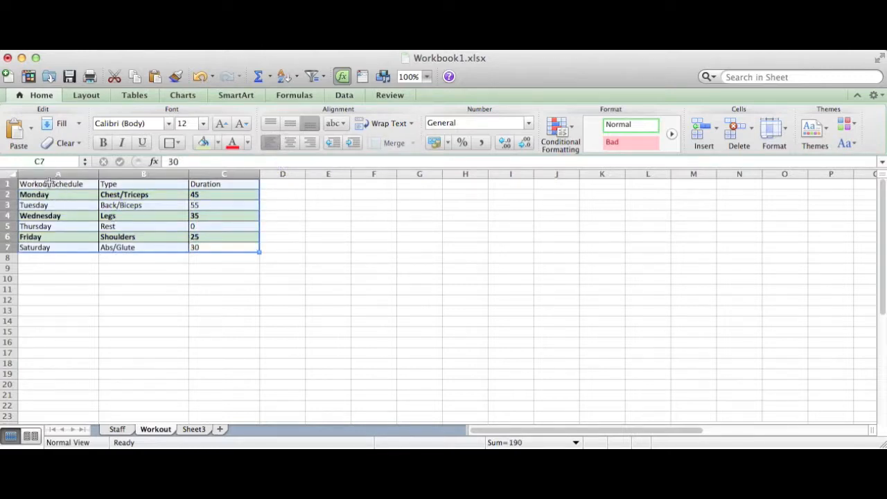
click(287, 143)
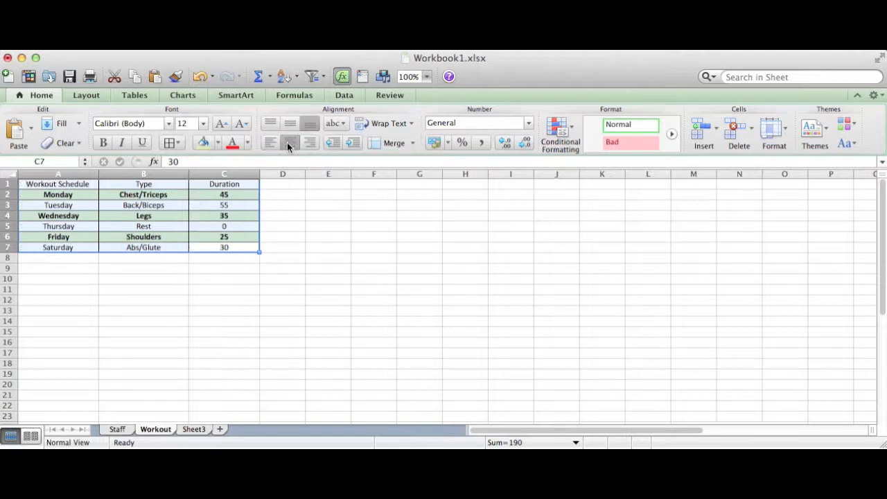
click(300, 215)
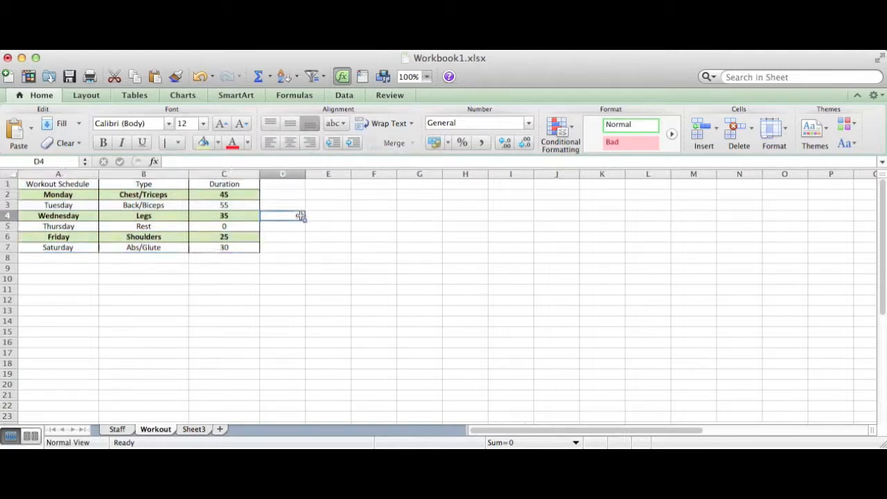
click(261, 351)
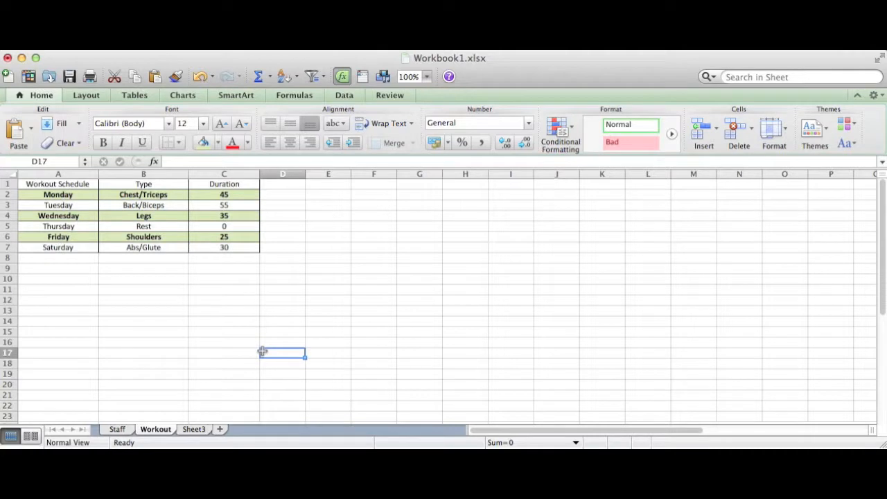
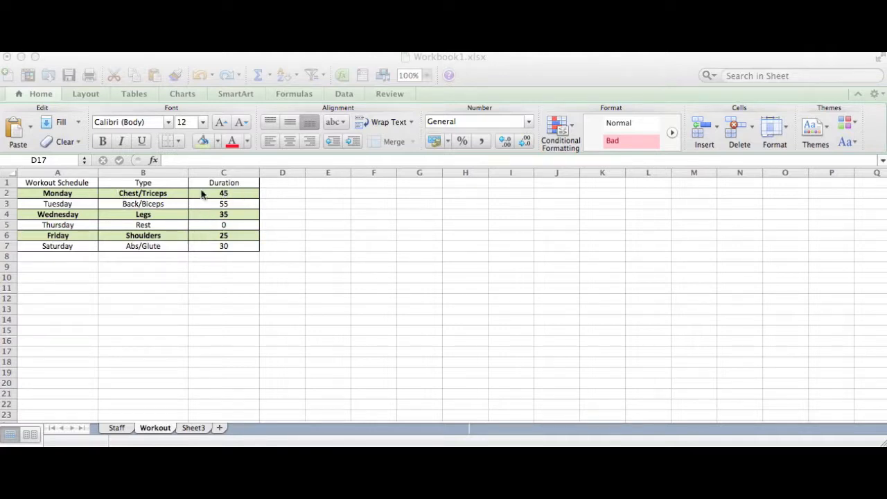
Step: Insert a 2-D clustered column chart from the workout types and durations in B2:C7
click(112, 195)
click(115, 195)
drag(114, 195, 229, 246)
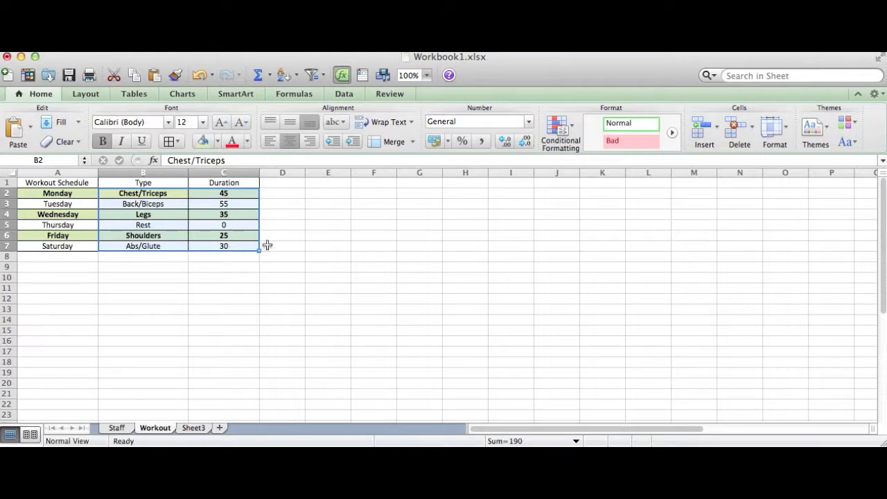
click(182, 94)
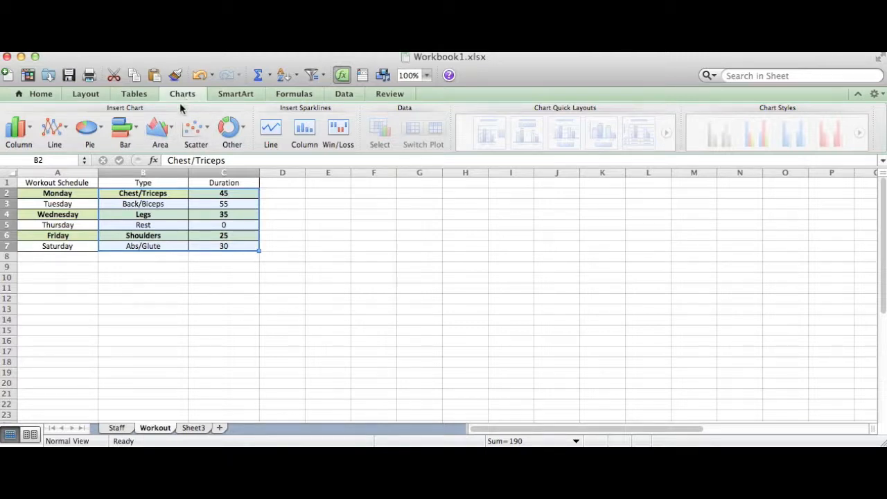
click(30, 130)
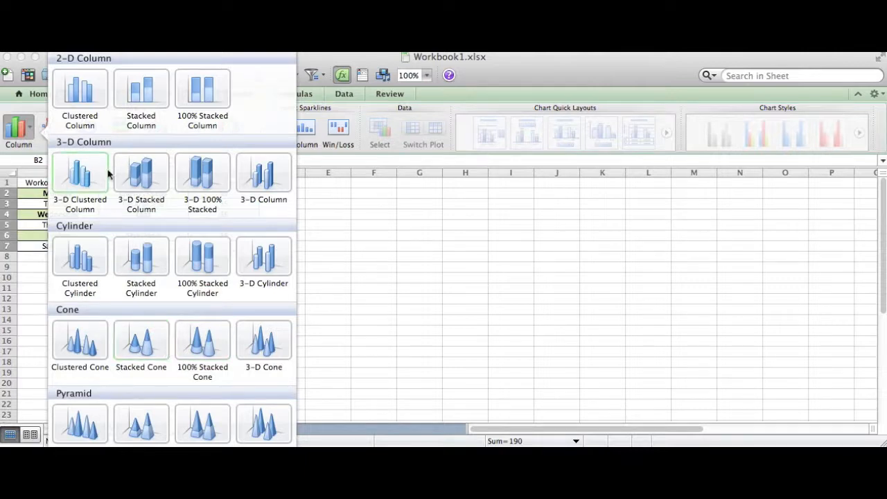
click(79, 90)
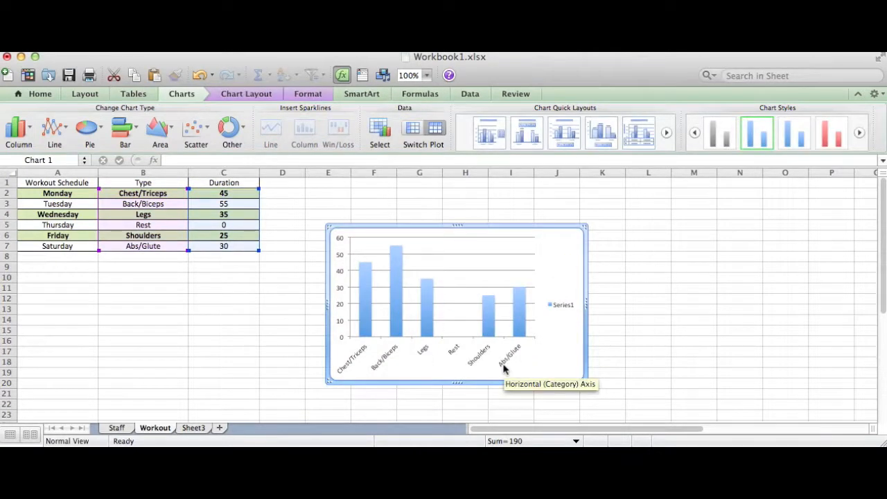
Step: Enlarge the column chart, move it up to about row 3, and delete its legend
drag(585, 382, 638, 417)
drag(596, 231, 595, 209)
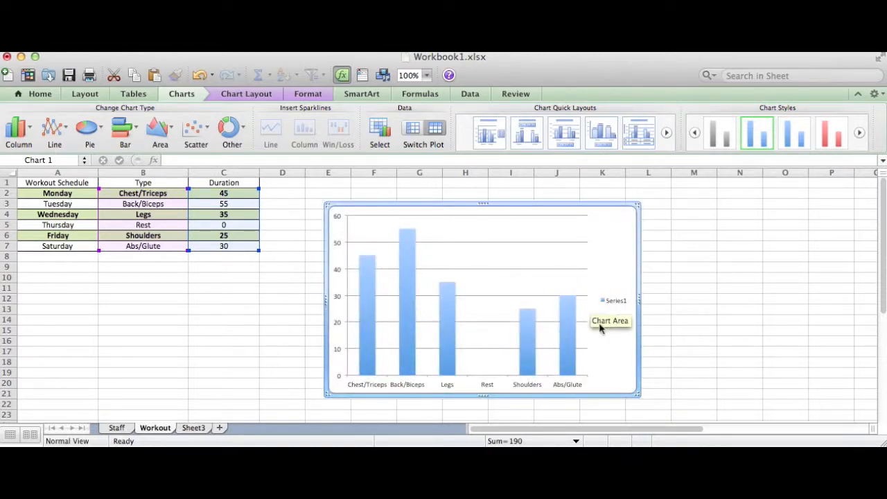
click(617, 303)
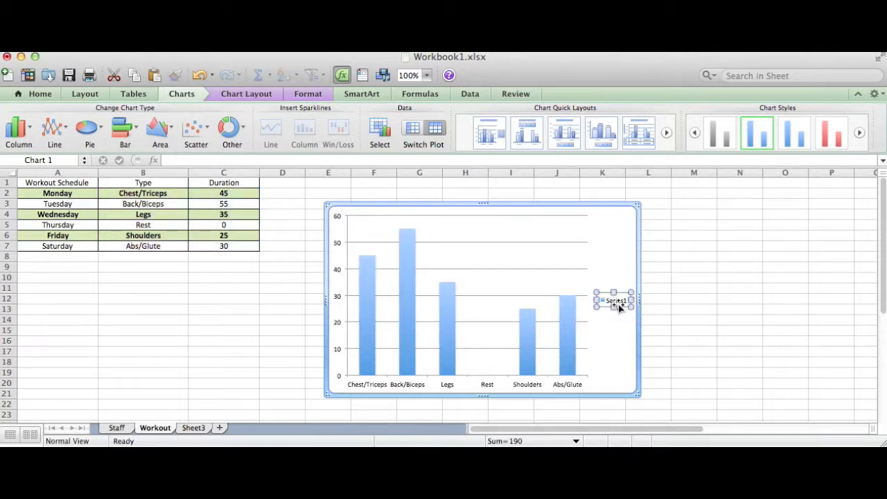
key(Delete)
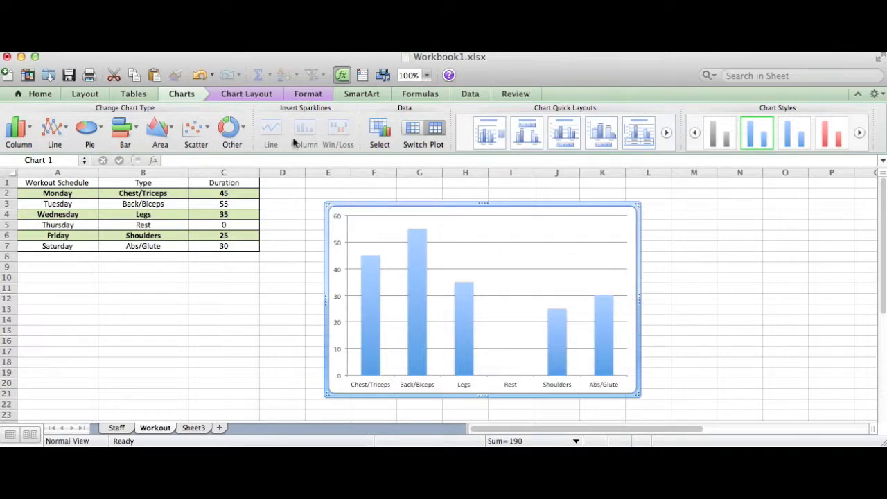
Step: Add a horizontal axis title below the chart's axis reading Muscle Group
click(245, 97)
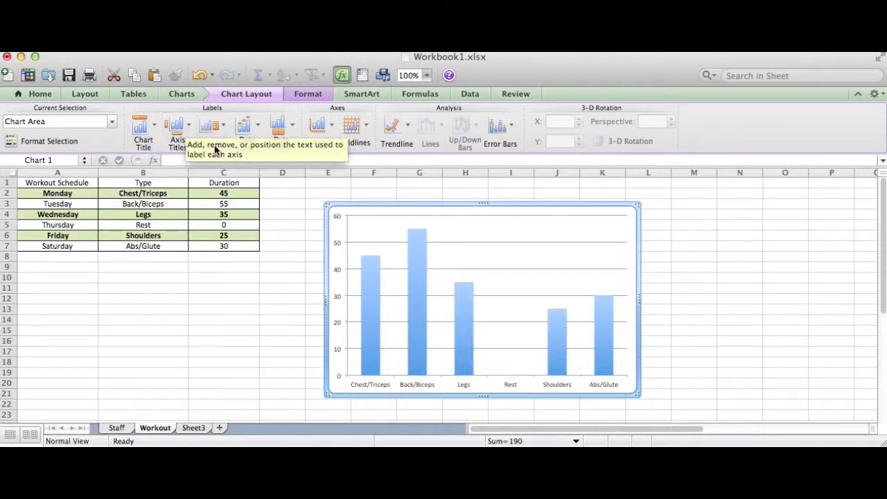
click(188, 130)
mouse_move(199, 149)
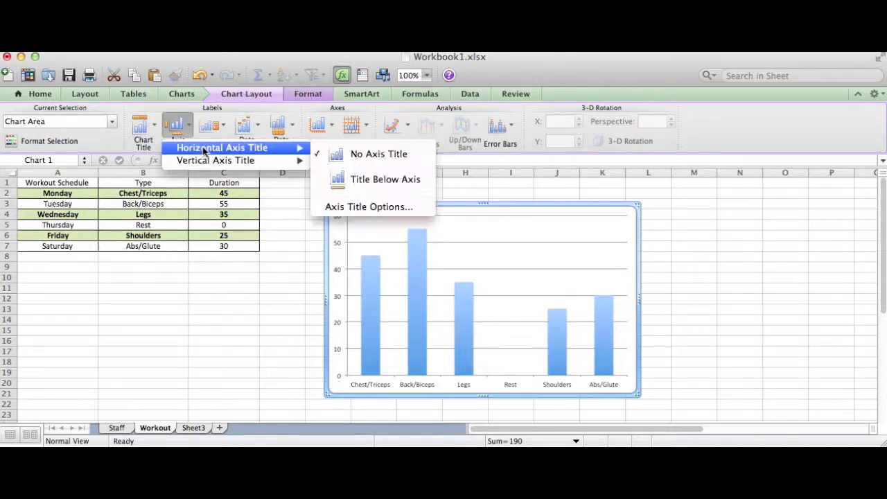
click(386, 181)
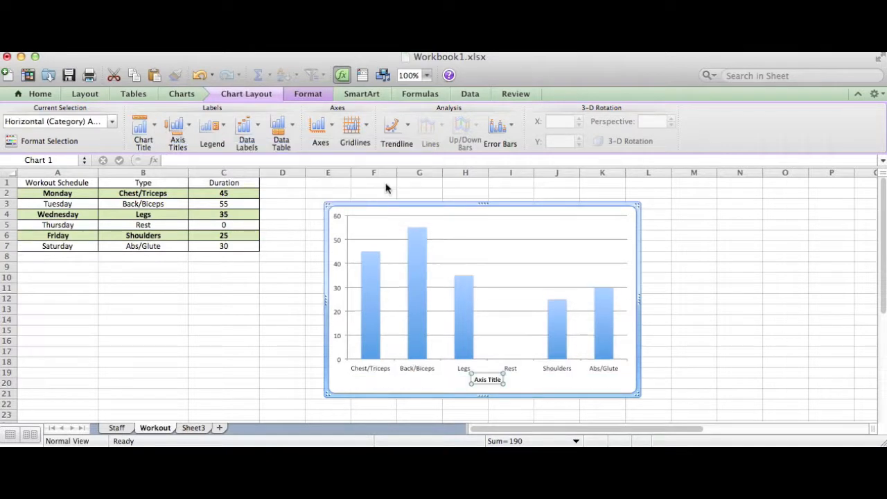
double_click(489, 379)
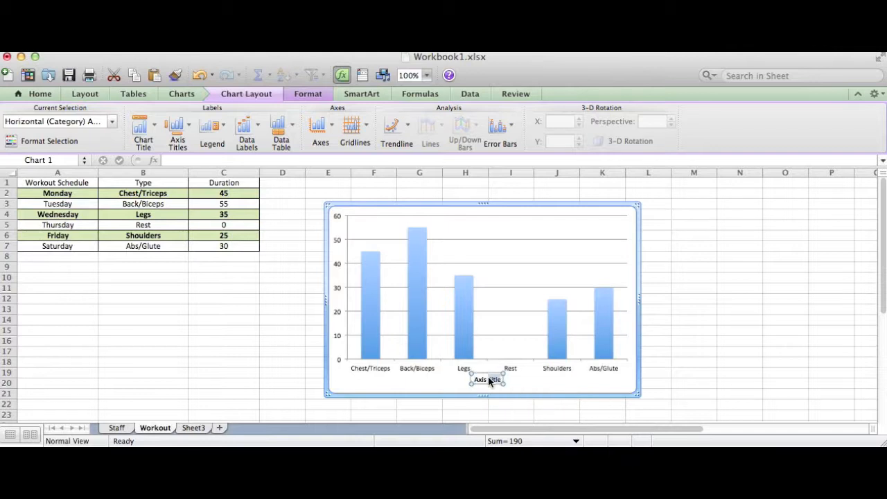
key(BackSpace)
key(BackSpace)
key(BackSpace)
key(BackSpace)
key(BackSpace)
key(BackSpace)
text(Muscle Group)
key(Return)
key(BackSpace)
click(533, 385)
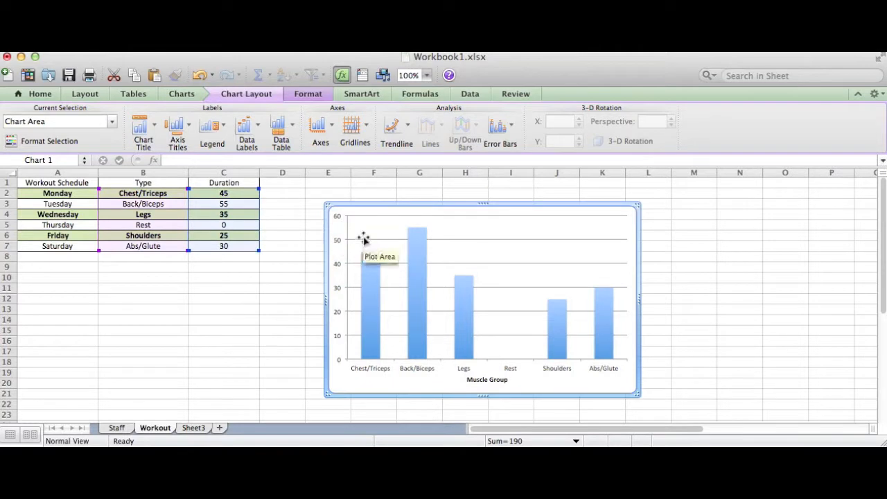
Step: Add a rotated vertical axis title to the chart reading Minutes
click(177, 126)
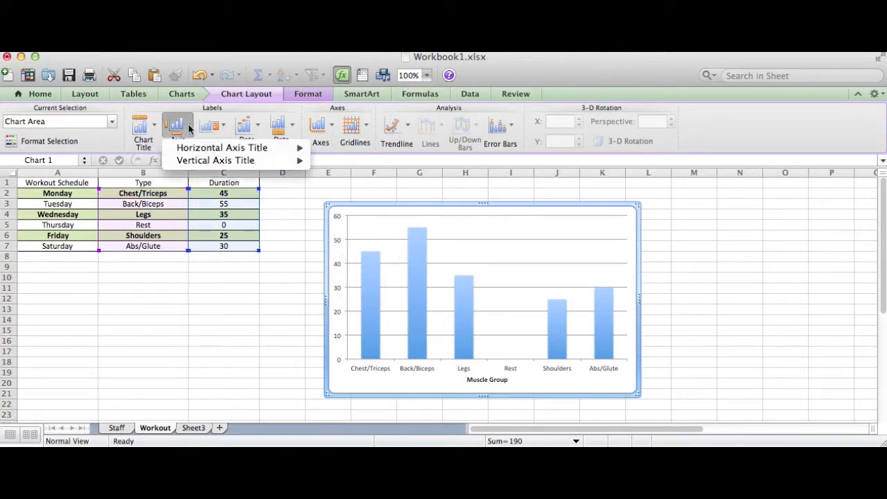
mouse_move(202, 164)
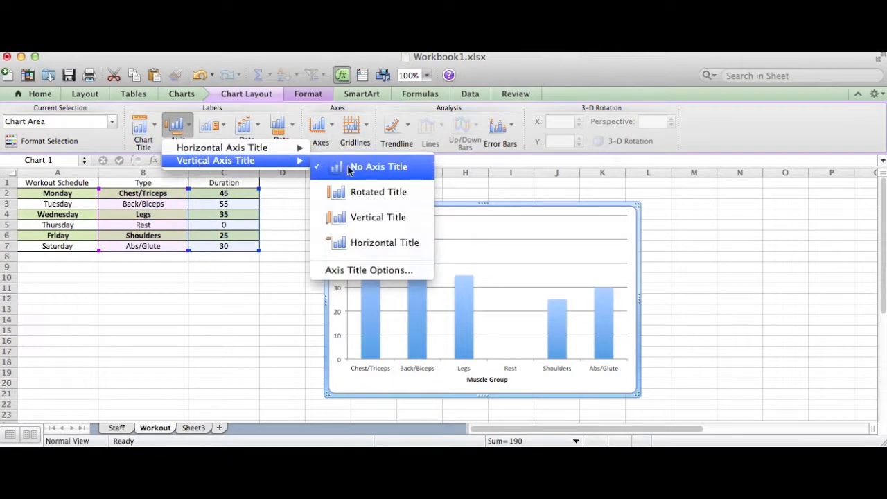
click(397, 199)
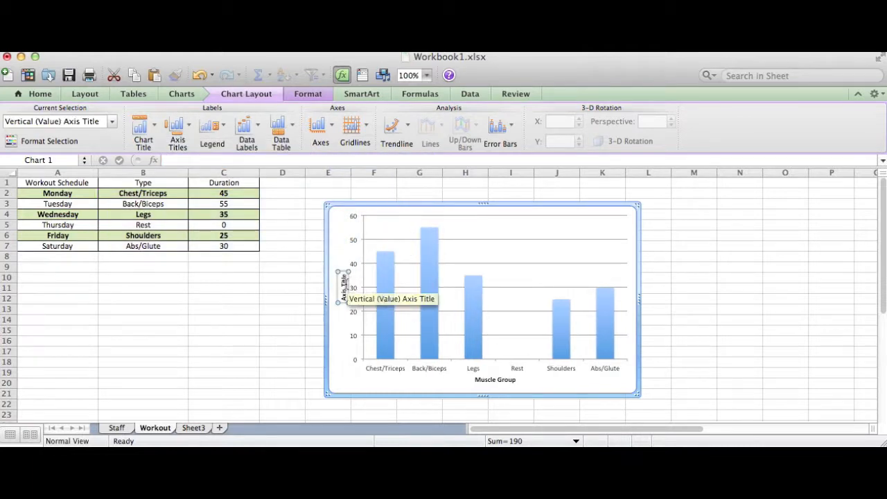
key(BackSpace)
key(BackSpace)
key(BackSpace)
key(BackSpace)
key(BackSpace)
key(BackSpace)
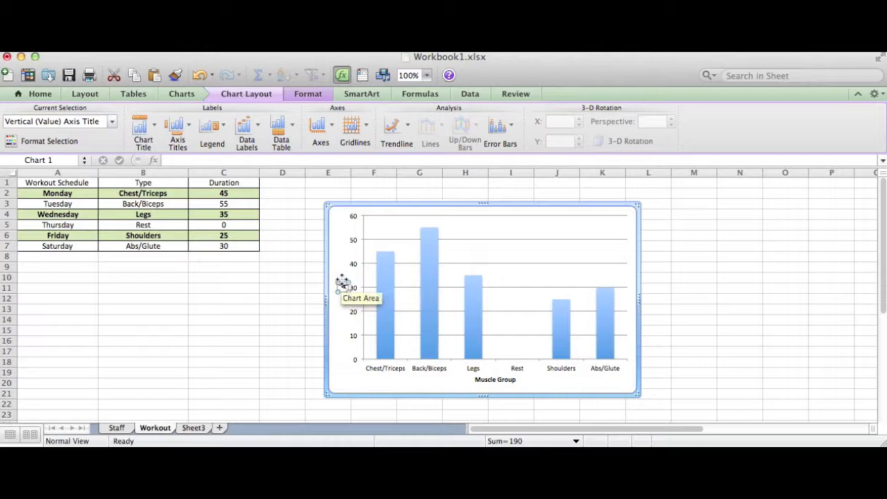
text(Minutes)
click(341, 359)
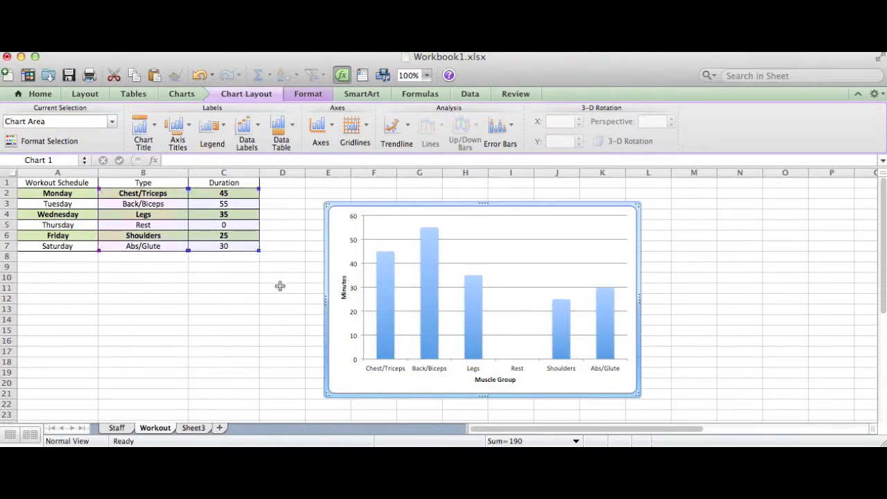
click(282, 258)
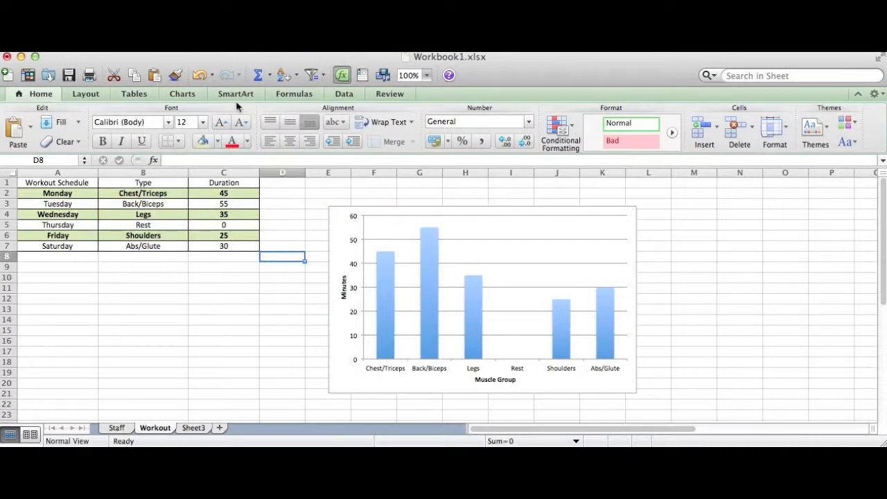
Step: Add a chart title above the columns made of the person's first name in possessive form followed by Workout Schedule
click(178, 95)
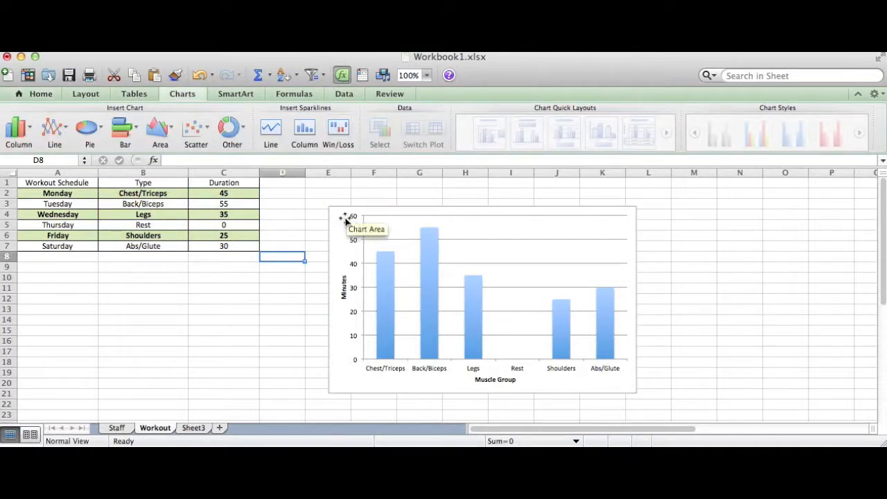
click(344, 225)
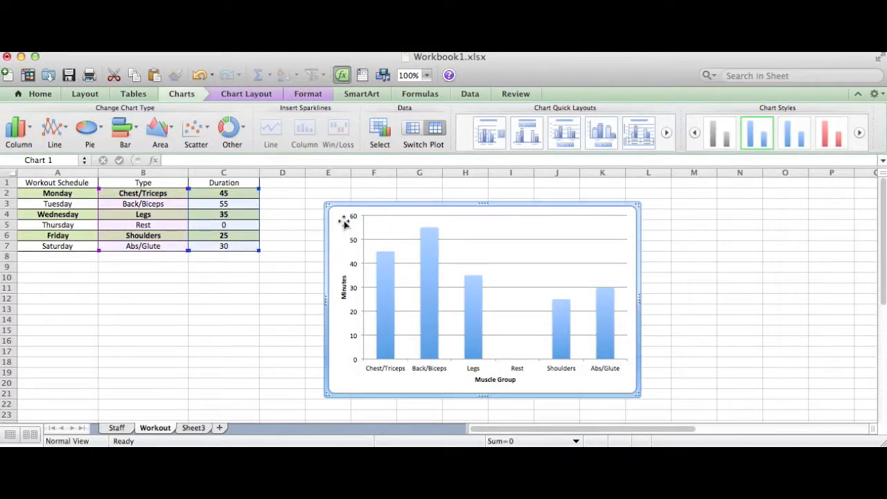
click(245, 94)
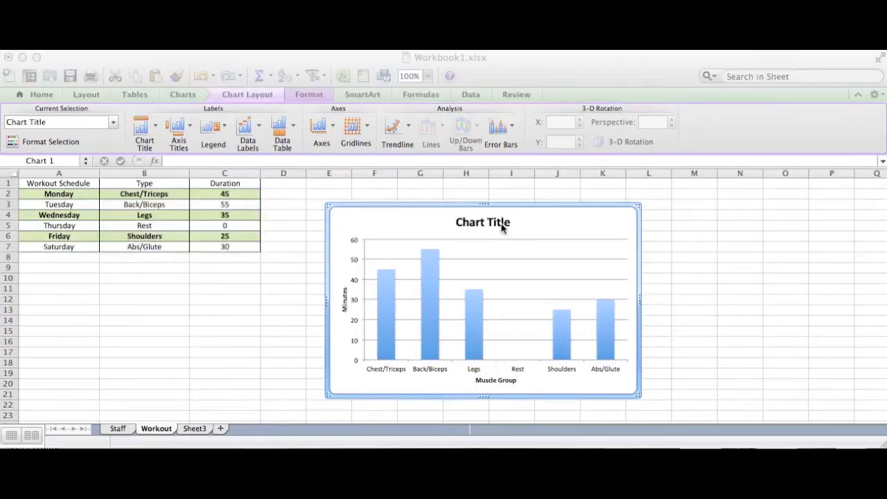
click(507, 222)
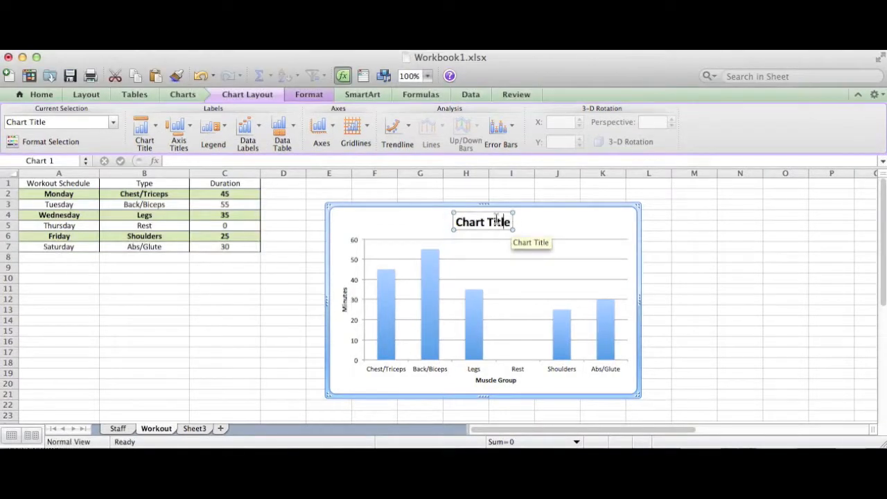
key(BackSpace)
key(BackSpace)
key(BackSpace)
key(BackSpace)
key(BackSpace)
key(BackSpace)
key(BackSpace)
key(BackSpace)
key(BackSpace)
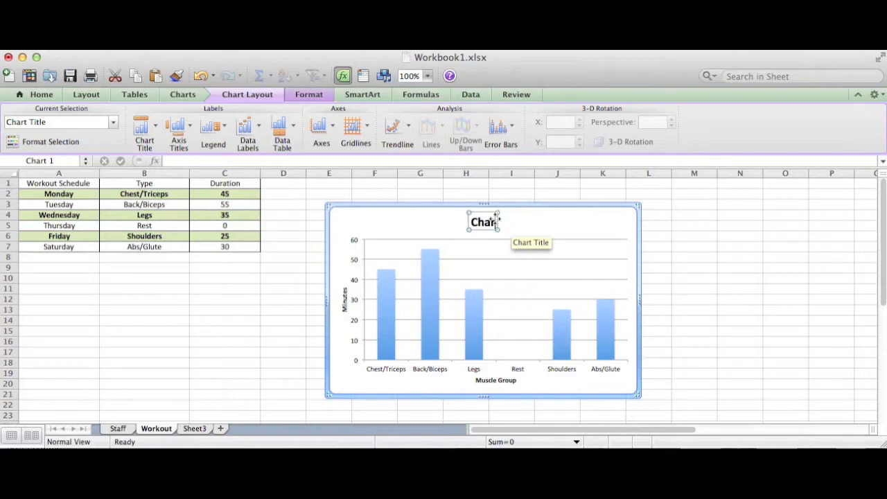
text(Tina's Worksout.)
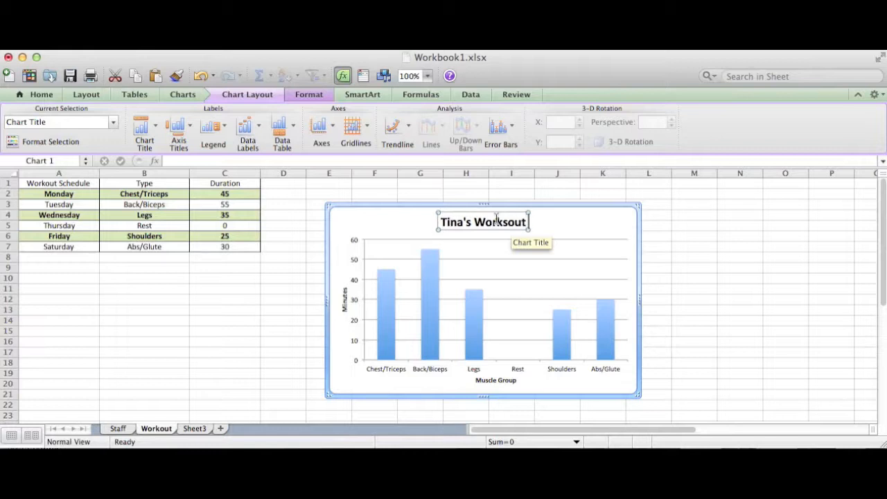
key(BackSpace)
key(BackSpace)
key(BackSpace)
key(BackSpace)
key(BackSpace)
text(out Schedule)
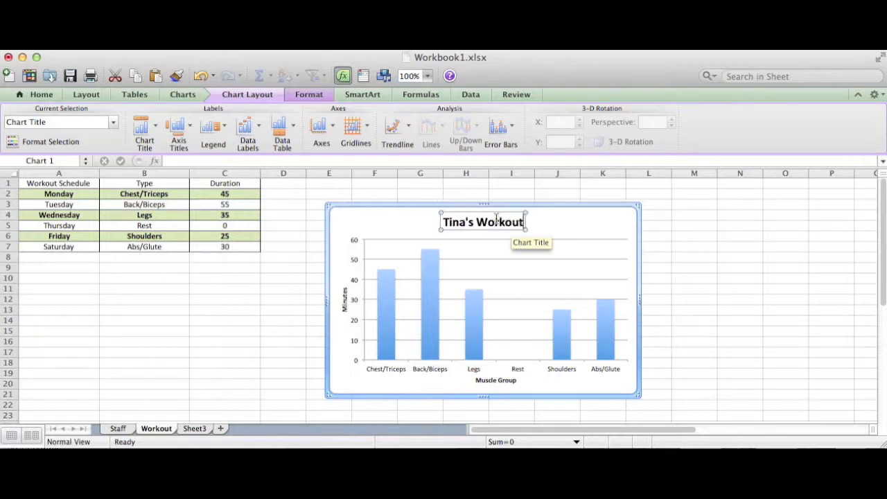
click(665, 257)
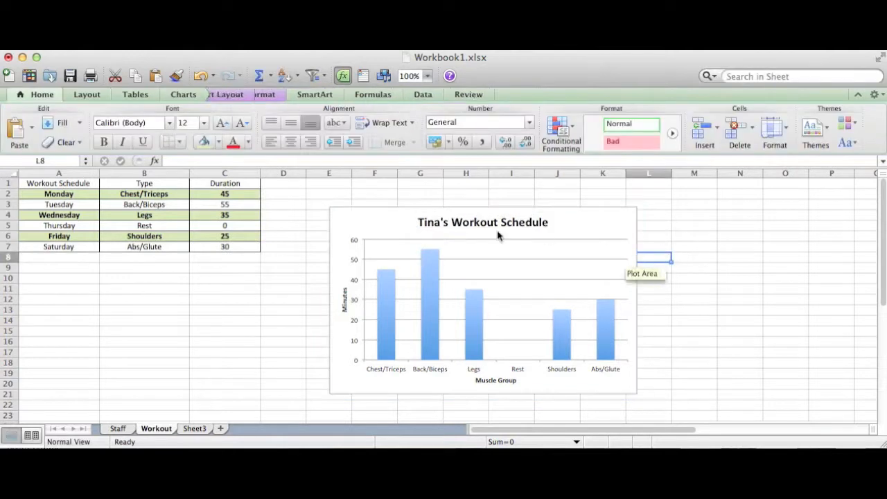
click(370, 222)
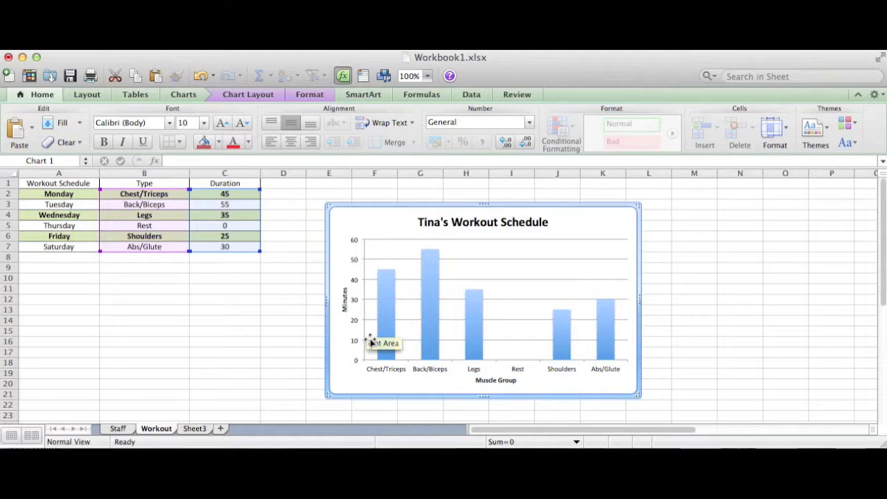
click(384, 323)
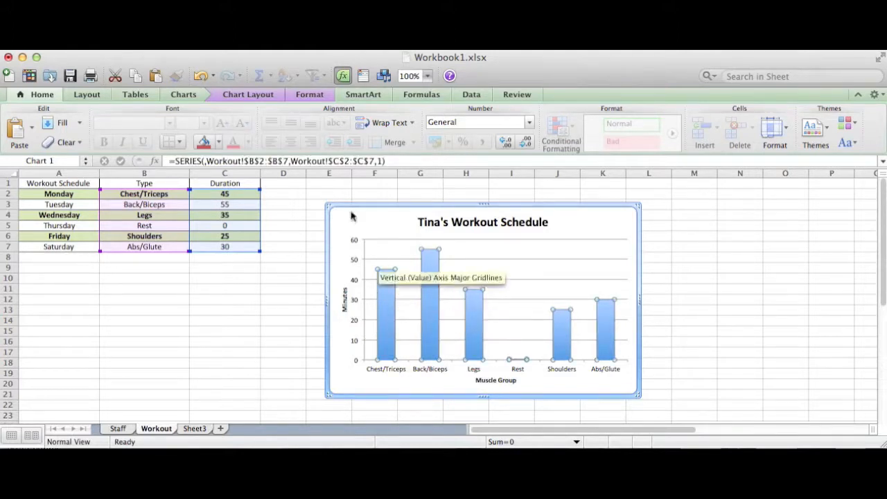
double_click(432, 293)
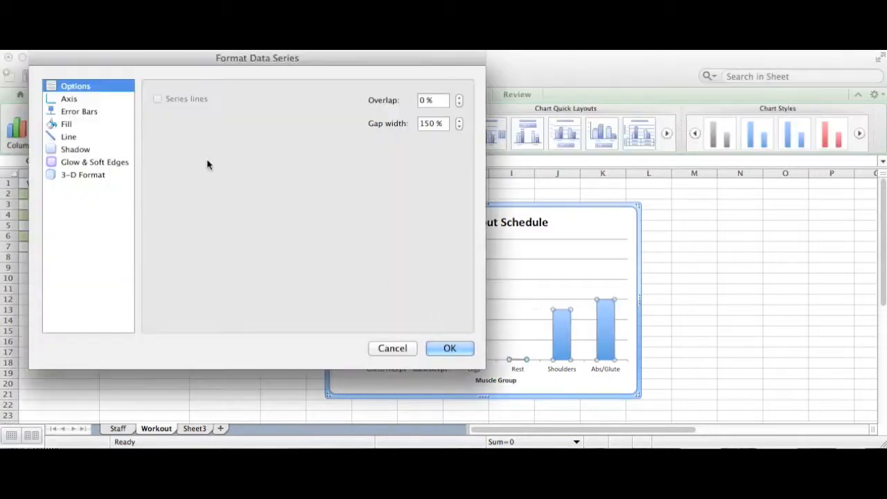
click(70, 101)
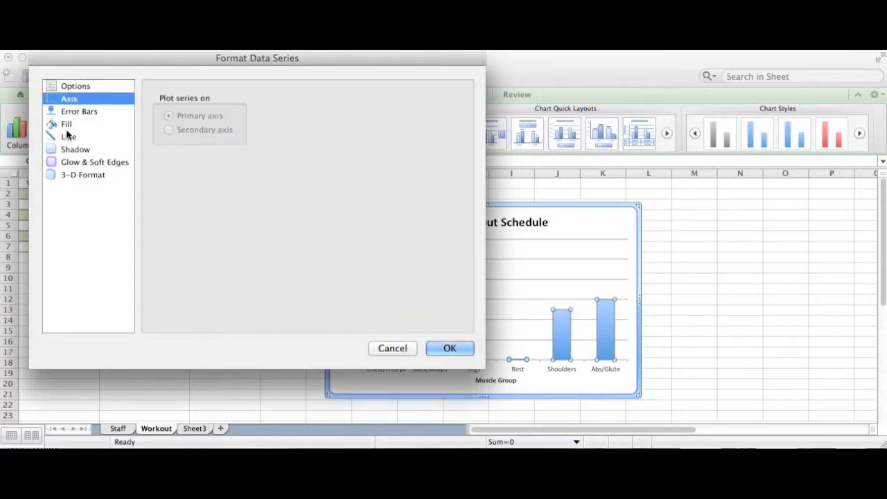
click(66, 129)
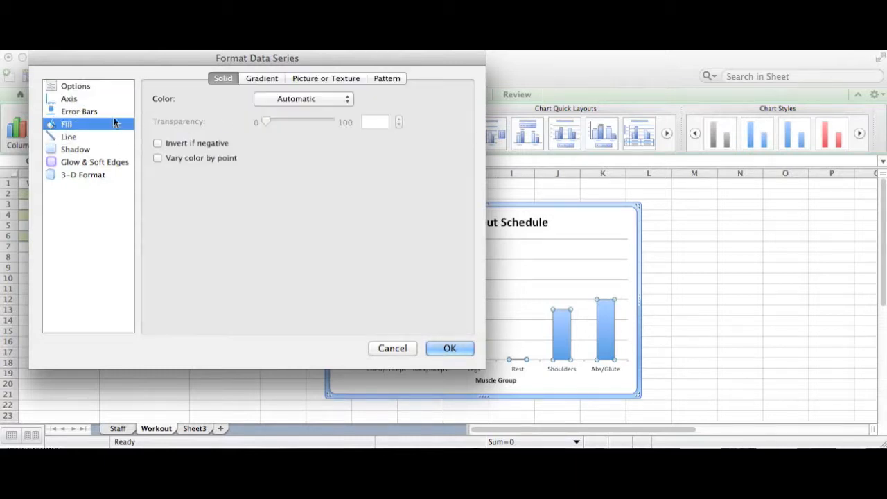
click(78, 138)
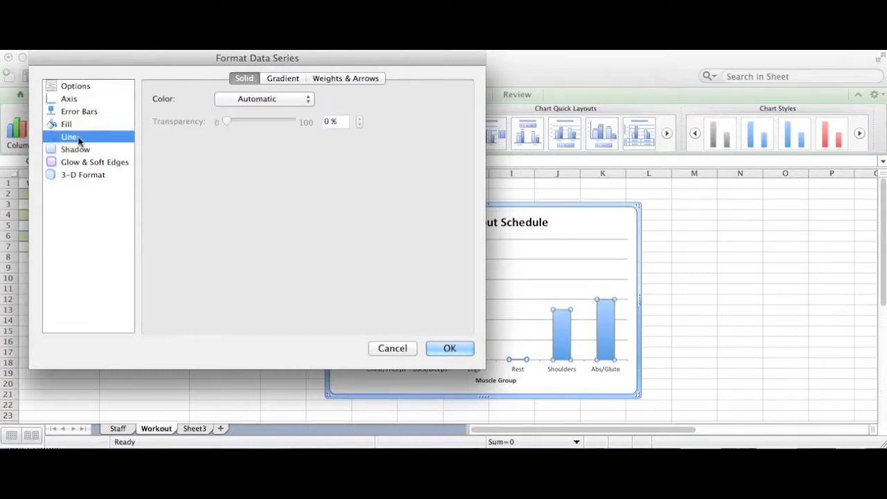
click(398, 353)
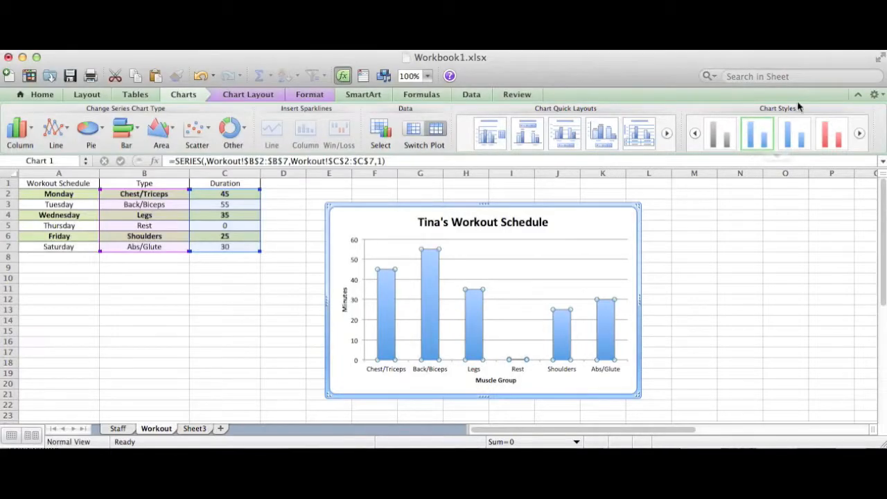
Step: Browse the chart styles and apply the beveled gray style to the chart's columns
click(859, 133)
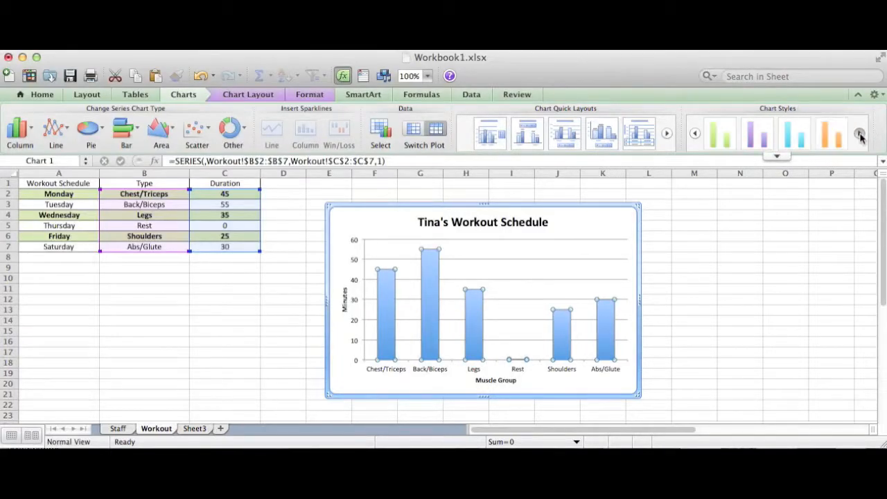
click(859, 136)
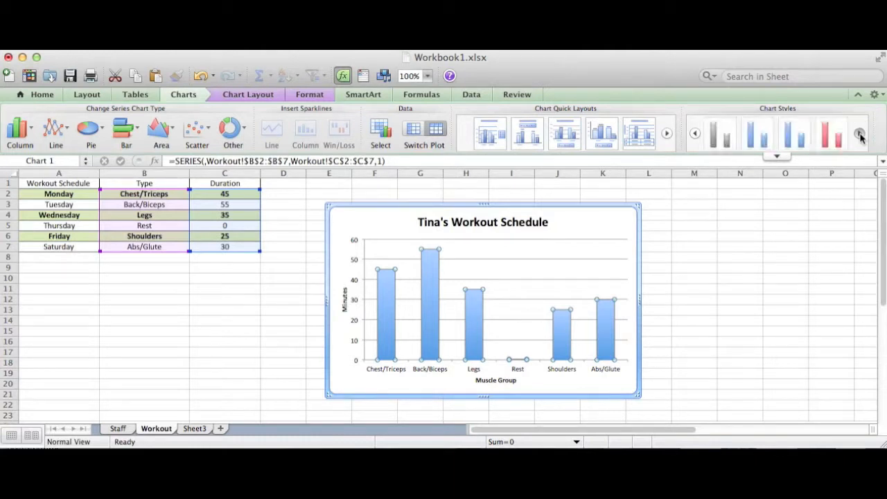
click(835, 139)
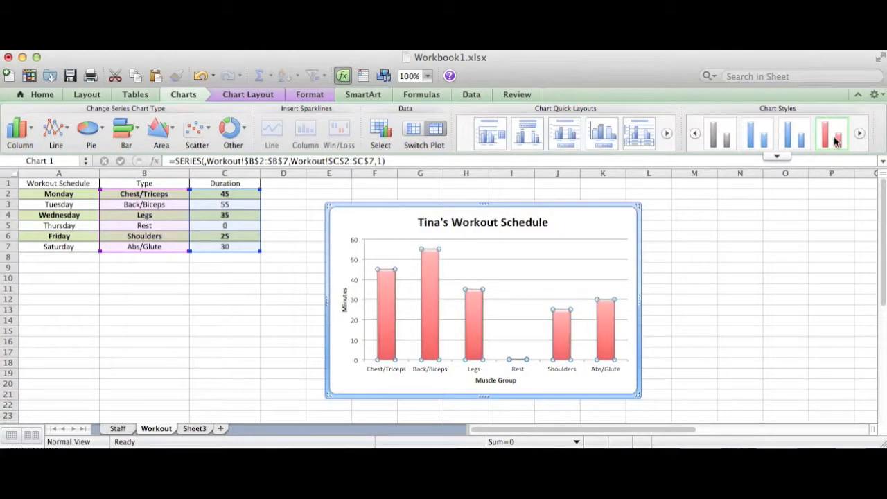
click(723, 134)
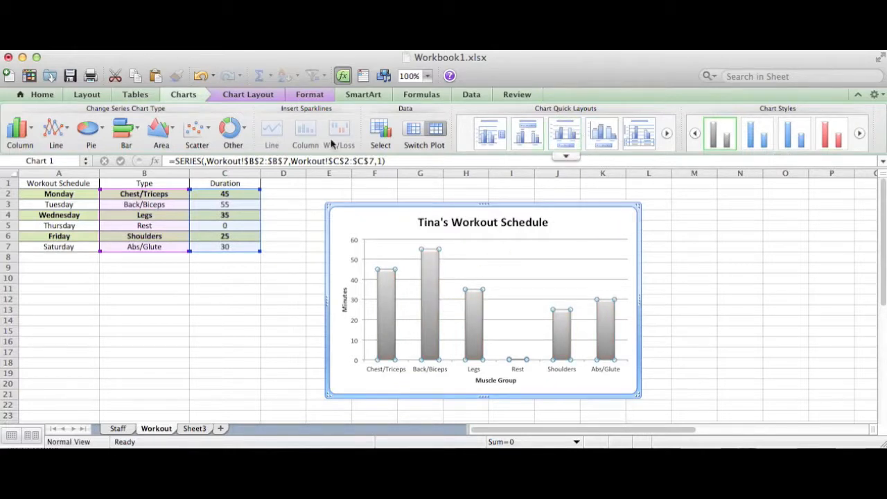
Step: Add data labels at the inside end of the columns and a data table without legend keys below the chart
click(238, 97)
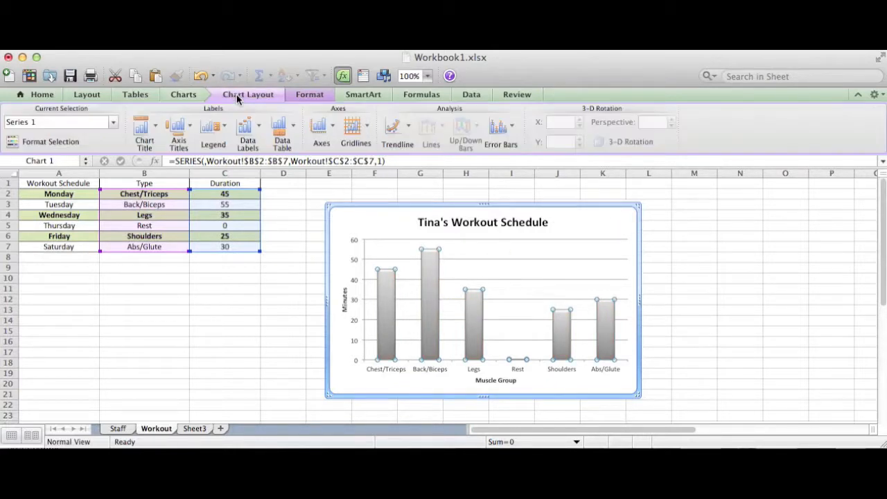
click(248, 126)
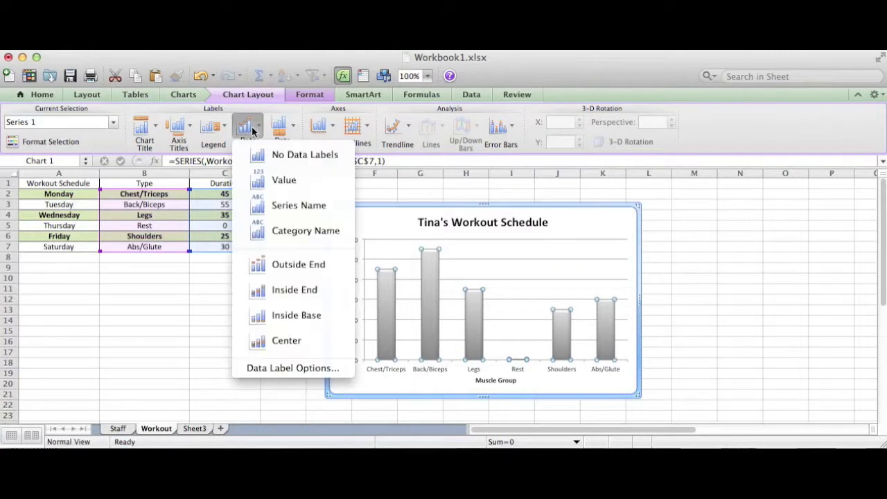
click(305, 291)
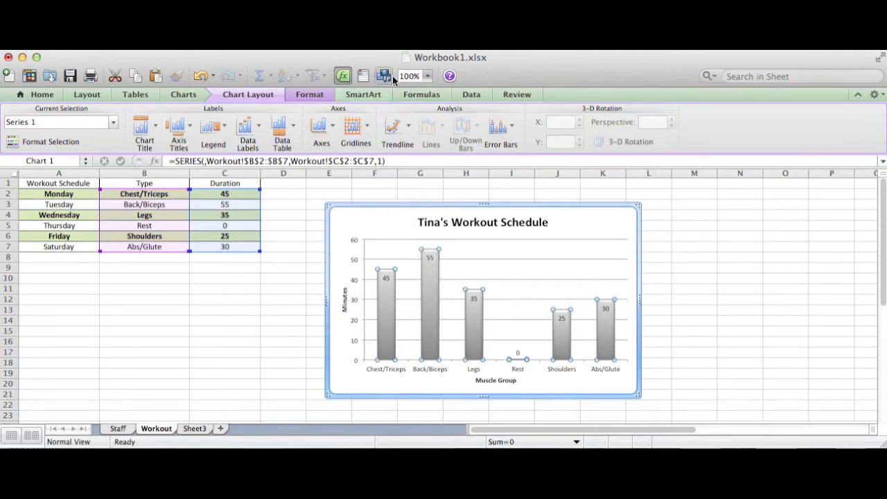
click(282, 126)
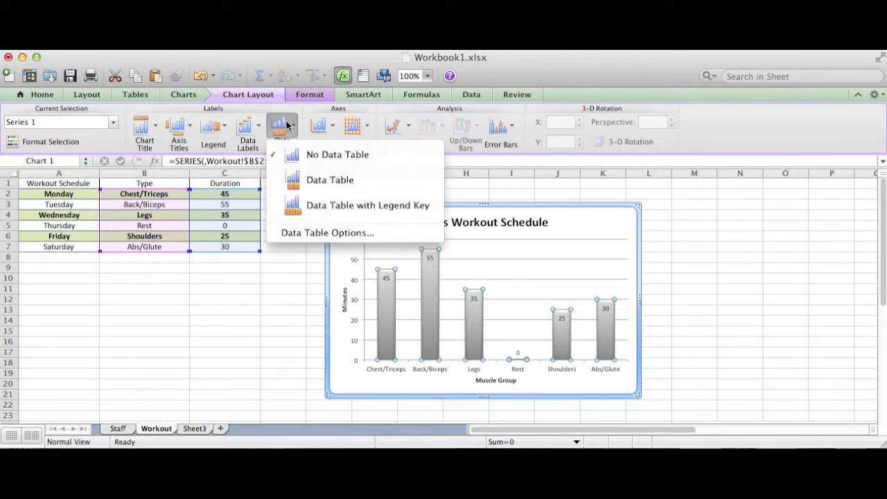
click(323, 180)
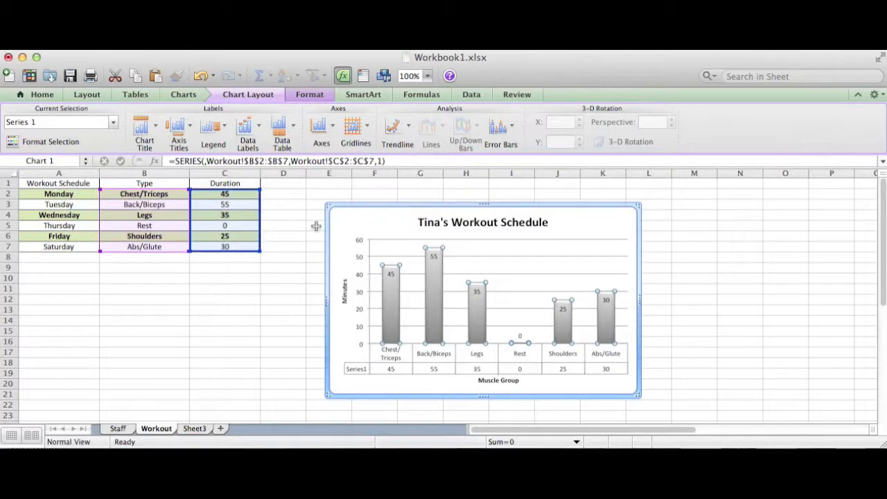
click(261, 296)
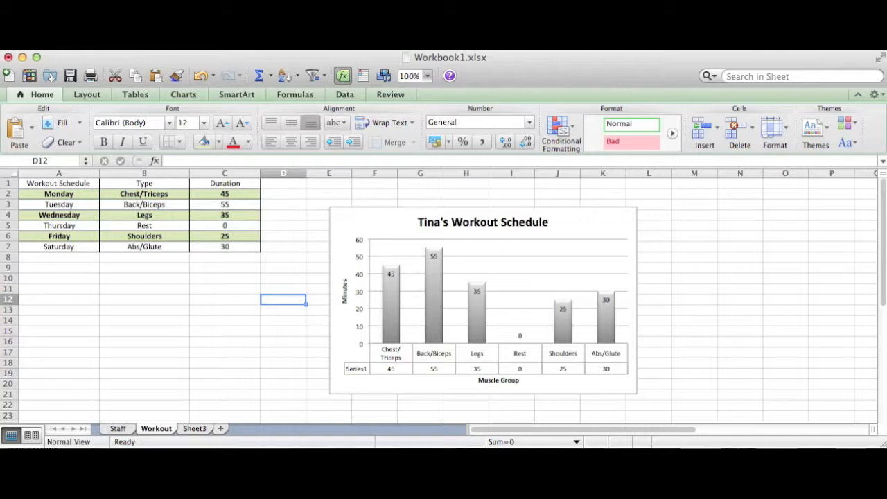
Step: Rename the Sheet3 worksheet as Student Data
click(188, 429)
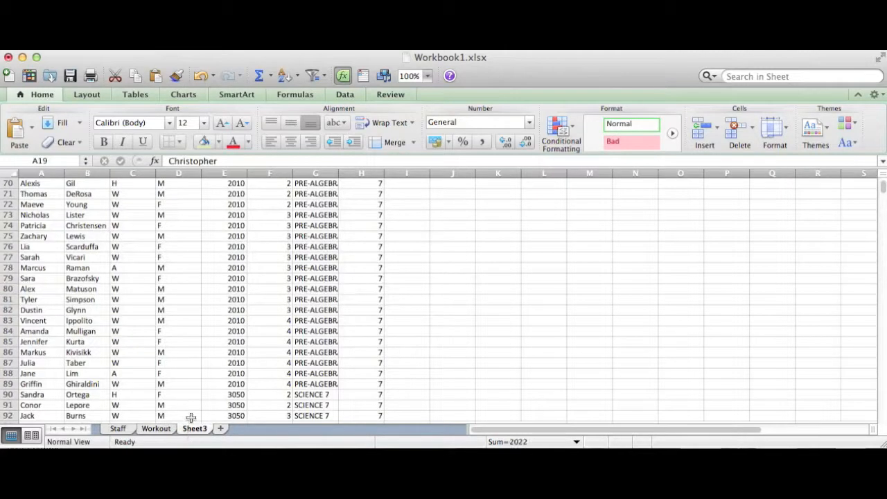
scroll(201, 298, up, 15)
scroll(163, 258, down, 20)
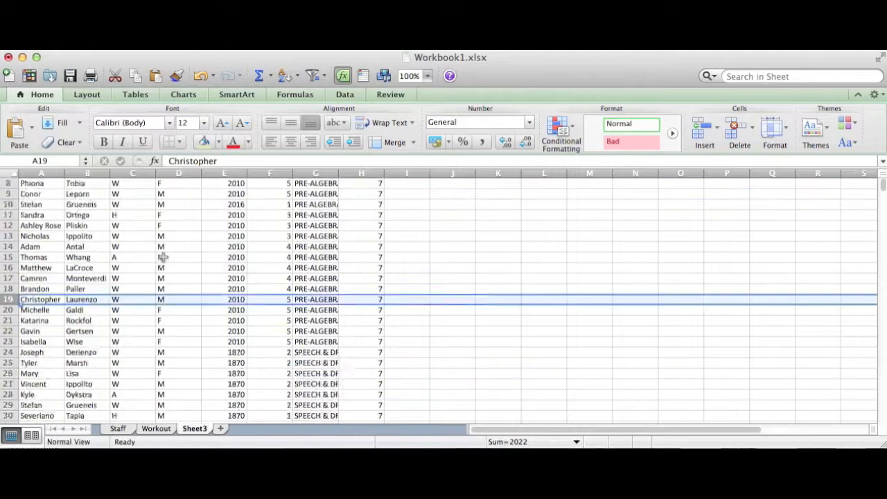
scroll(165, 251, down, 3)
scroll(165, 251, up, 20)
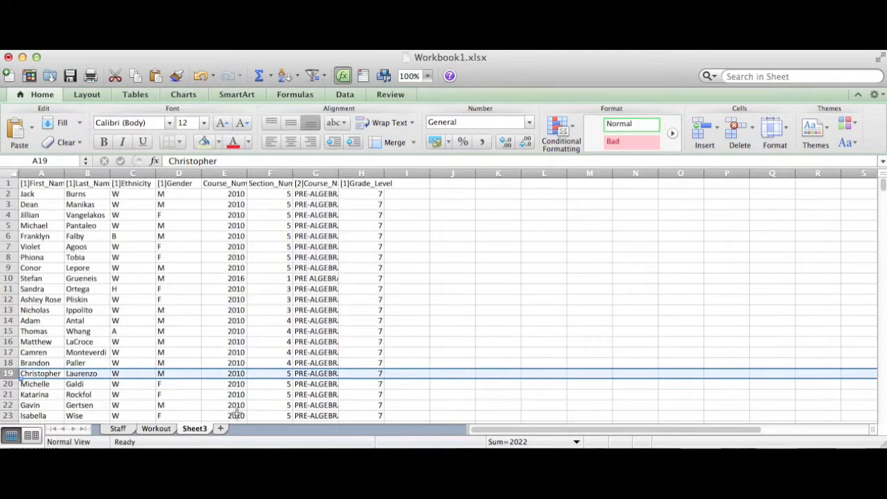
right_click(200, 429)
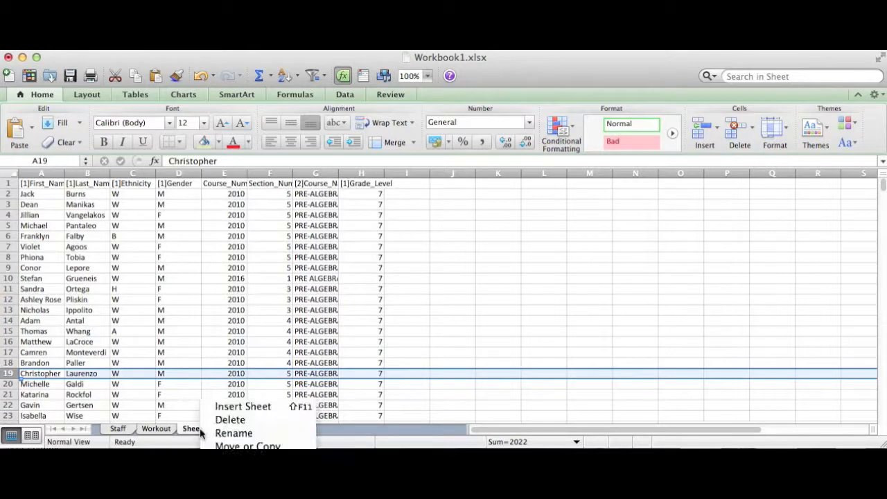
click(224, 434)
text(Student Data)
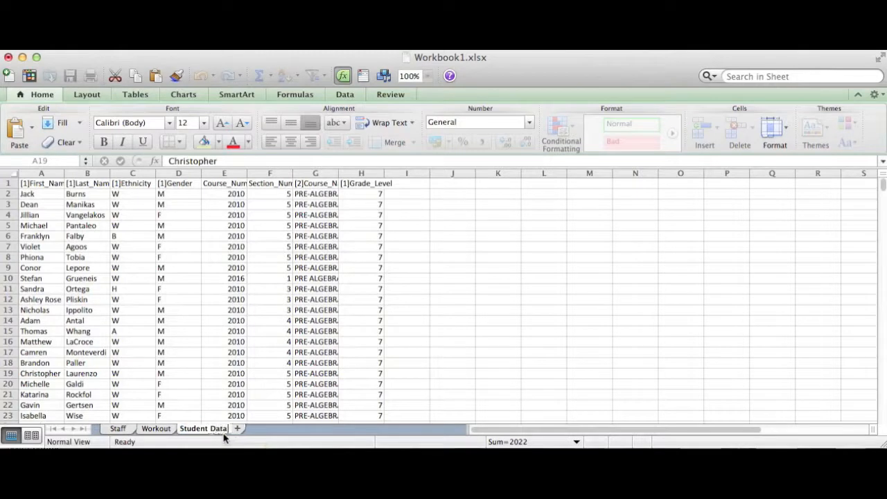
key(Return)
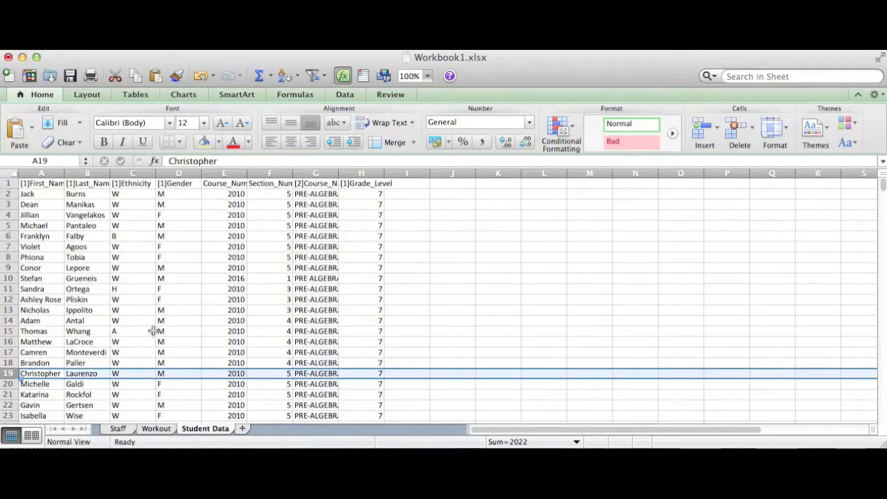
Step: Widen columns A through H of the Student Data sheet equally so the full headers fit
scroll(90, 255, down, 15)
scroll(90, 257, down, 20)
scroll(90, 256, up, 20)
drag(41, 173, 404, 172)
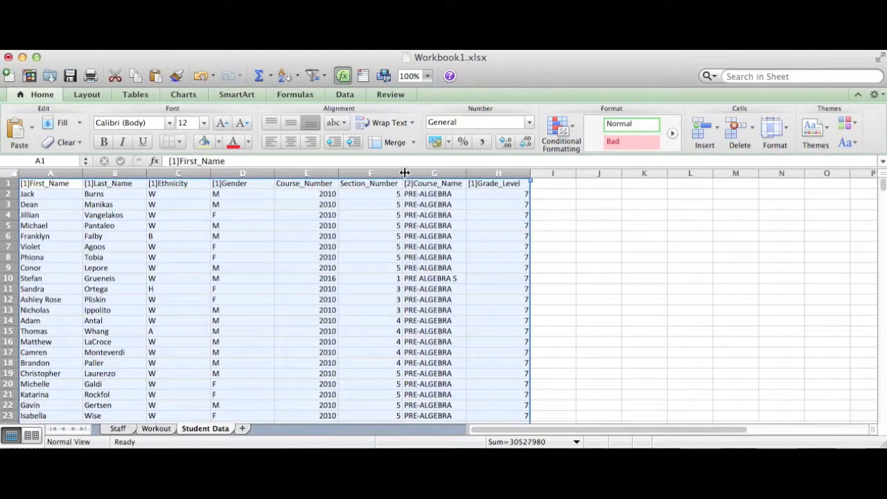
click(400, 277)
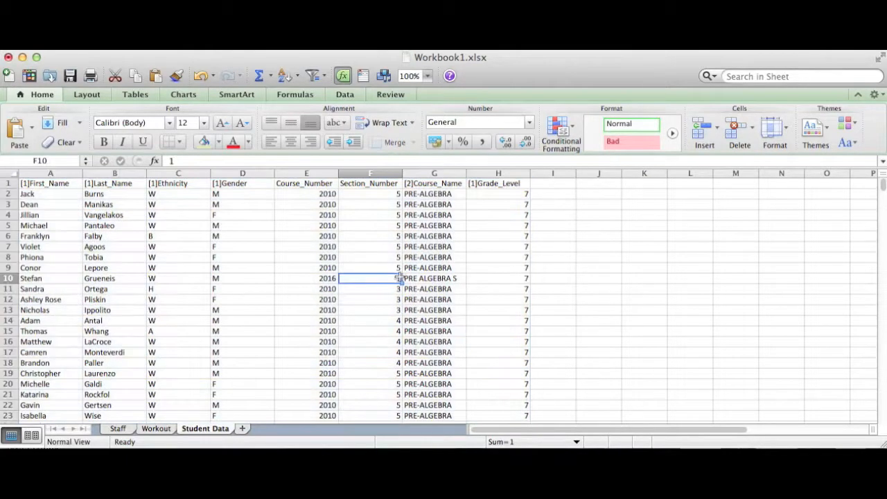
Step: Try to sort the last names in B2:B22 in ascending order with the current selection only, and undo the sort
scroll(169, 274, down, 10)
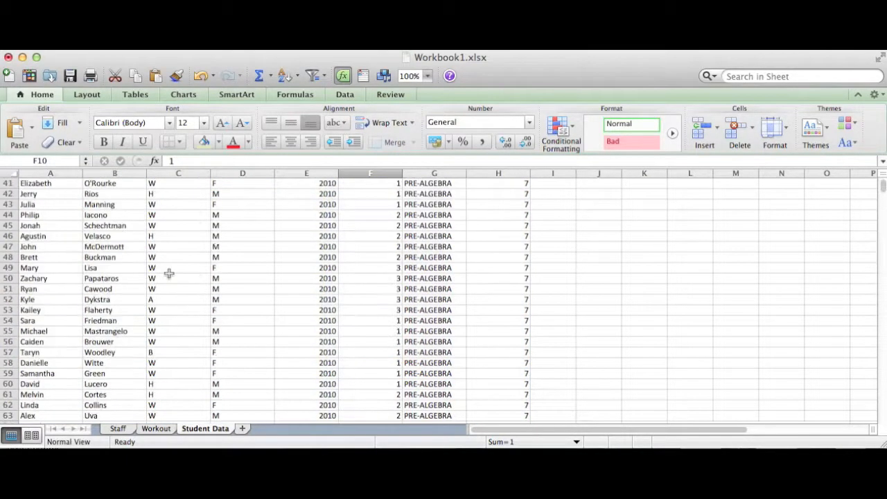
scroll(169, 274, up, 10)
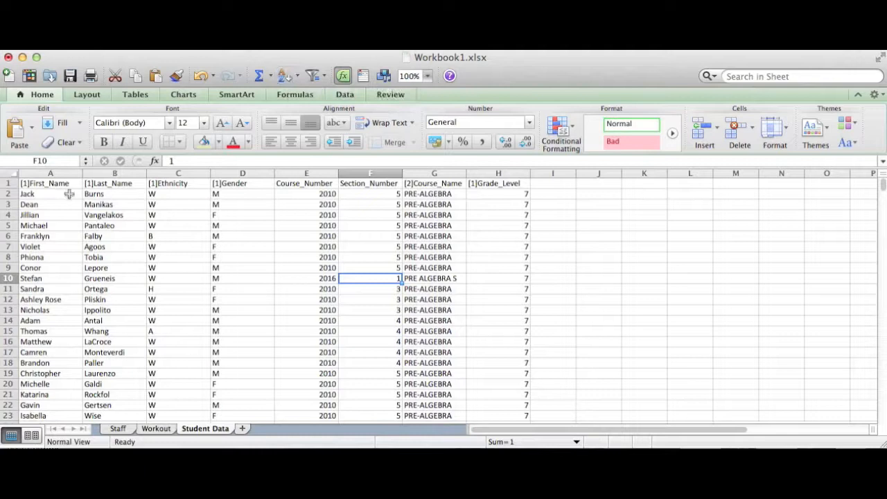
drag(97, 195, 112, 406)
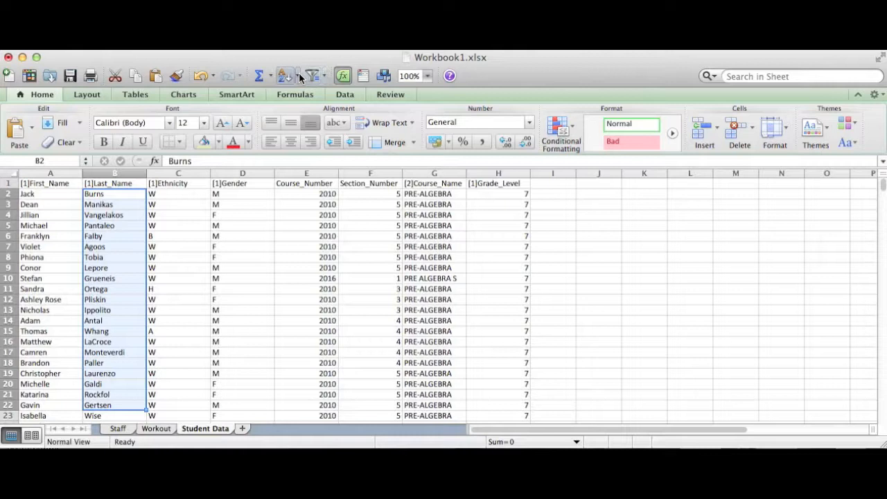
click(298, 72)
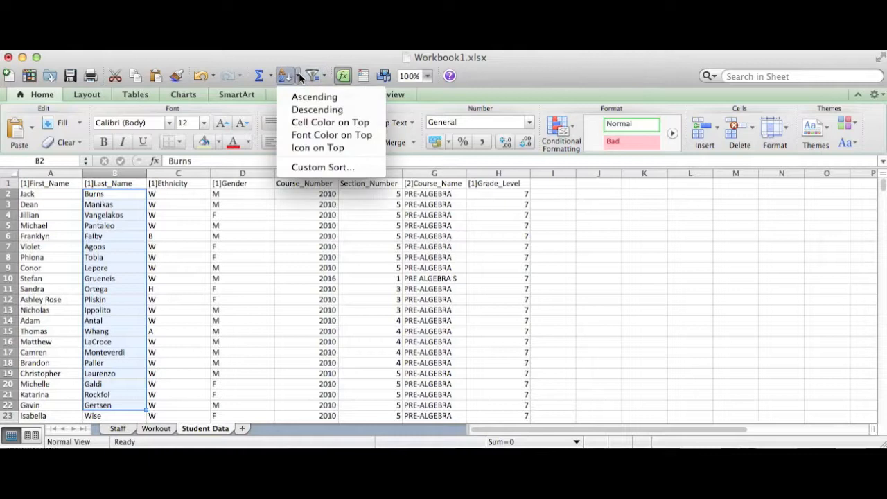
click(341, 101)
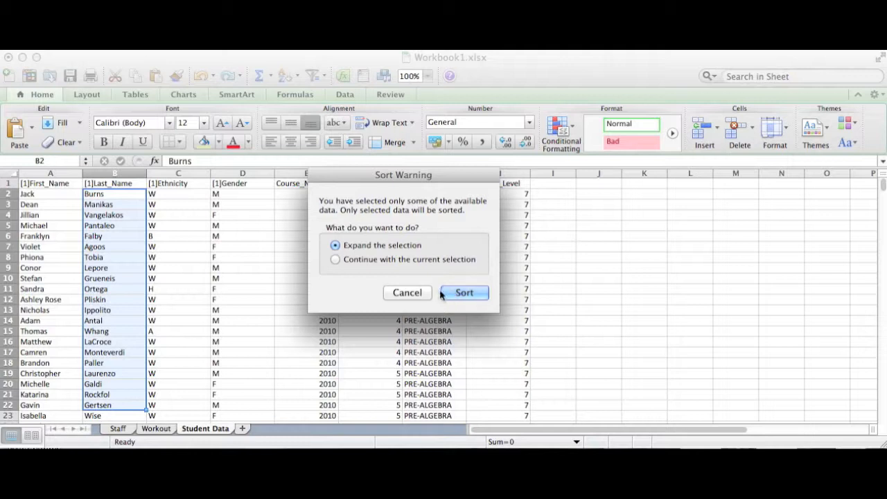
click(425, 262)
click(465, 293)
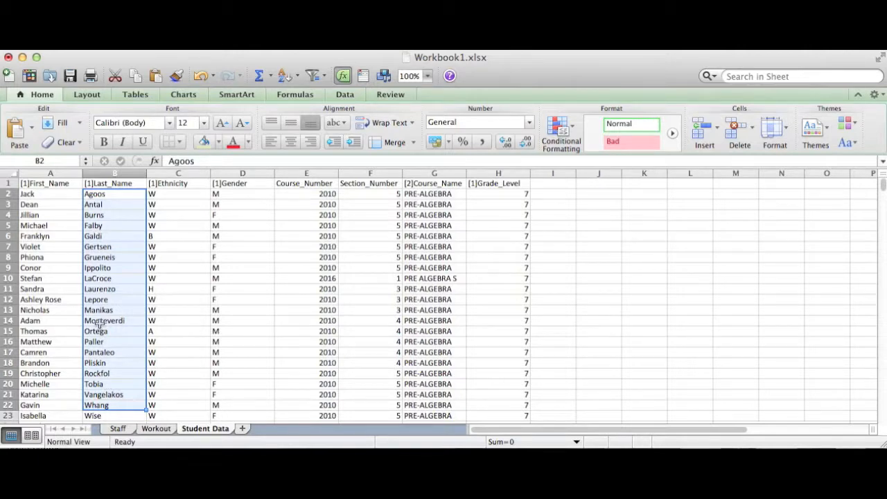
key(super+z)
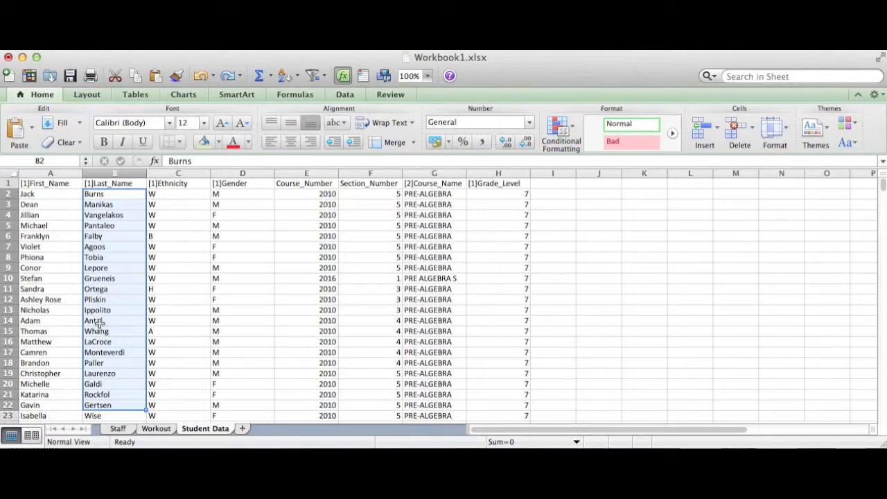
Step: Examine how the first student's record runs across row 2, from the first name to the course name and back
click(39, 195)
key(Right)
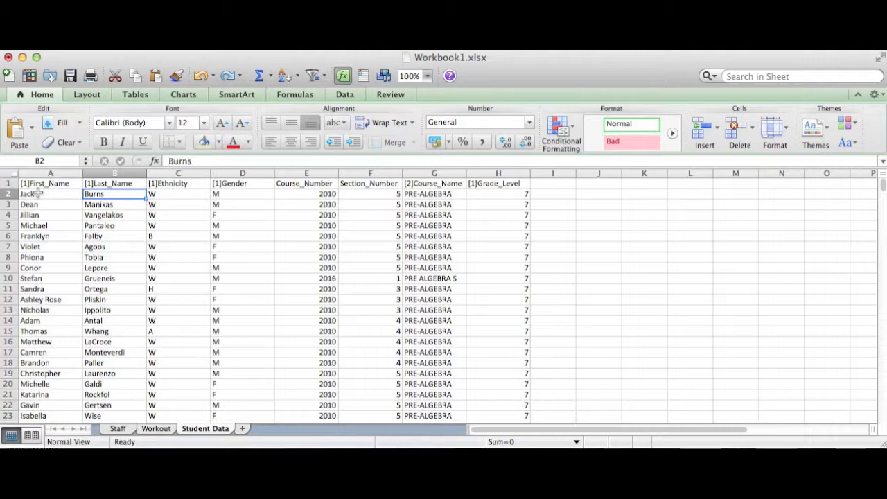
key(Right)
key(Right)
key(Right)
key(Right)
key(Right)
key(Left)
key(Left)
key(Left)
key(Left)
key(Left)
key(Left)
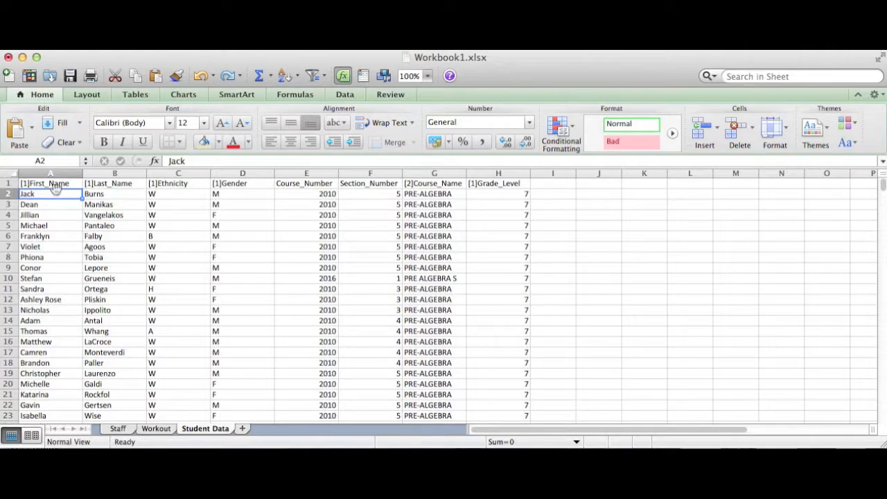
Step: Format columns A through H of the Student Data sheet as a table with a medium green banded style
click(41, 171)
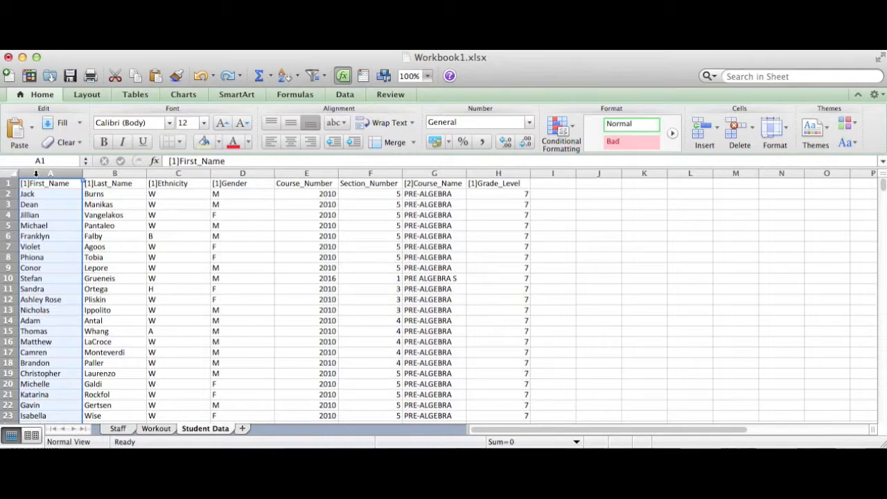
drag(34, 172, 487, 179)
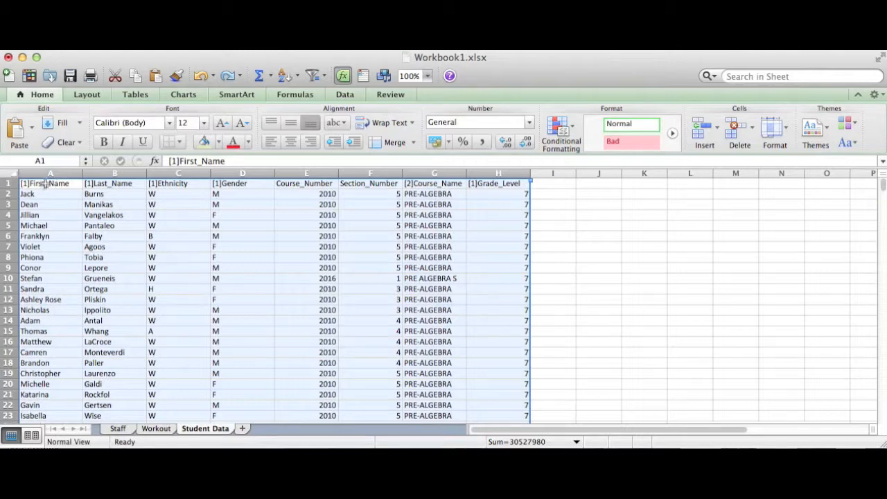
scroll(401, 364, down, 20)
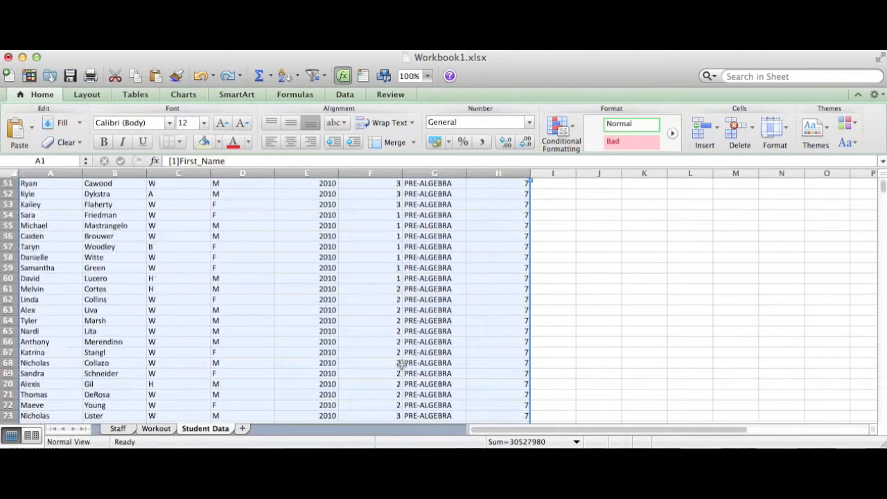
scroll(401, 364, up, 20)
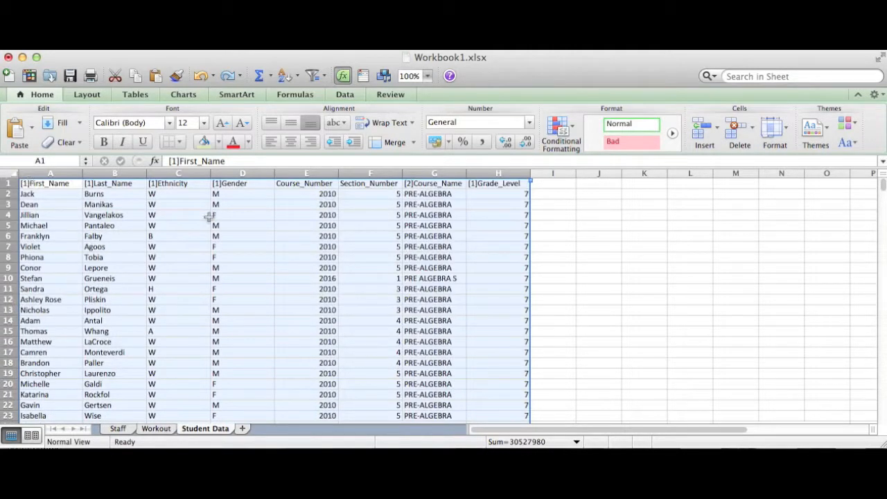
drag(55, 172, 492, 164)
click(137, 95)
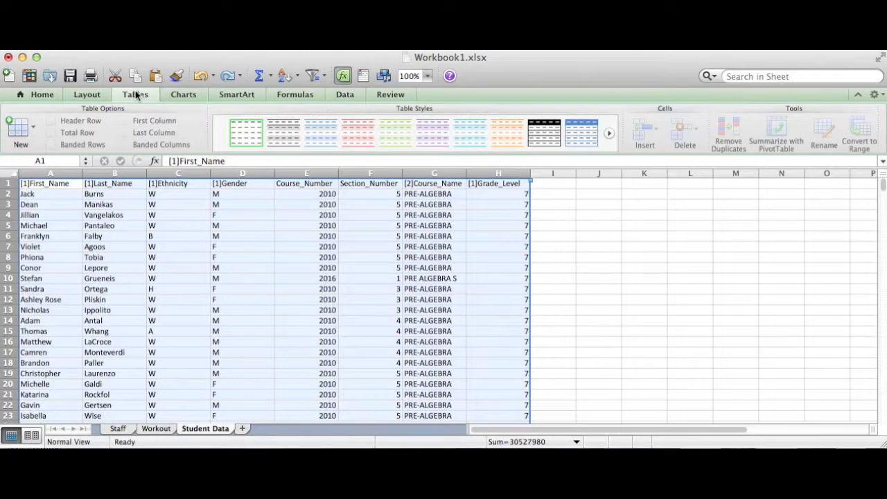
click(609, 134)
click(609, 134)
click(609, 134)
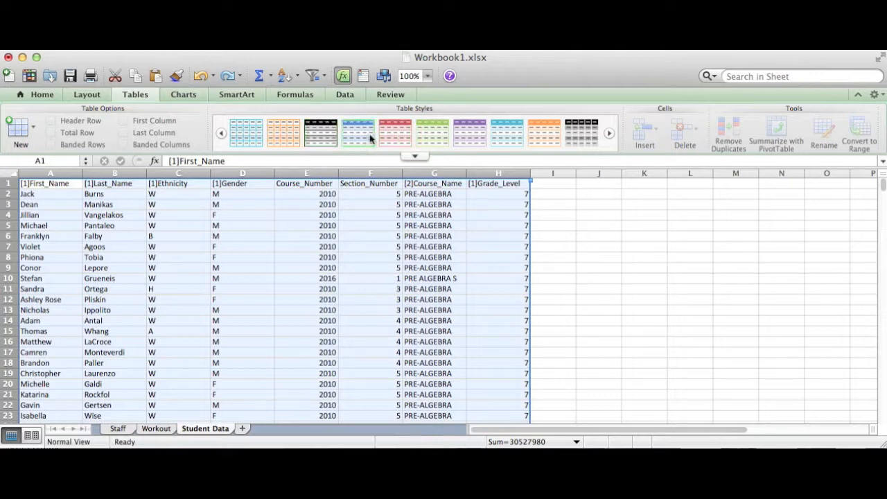
click(427, 138)
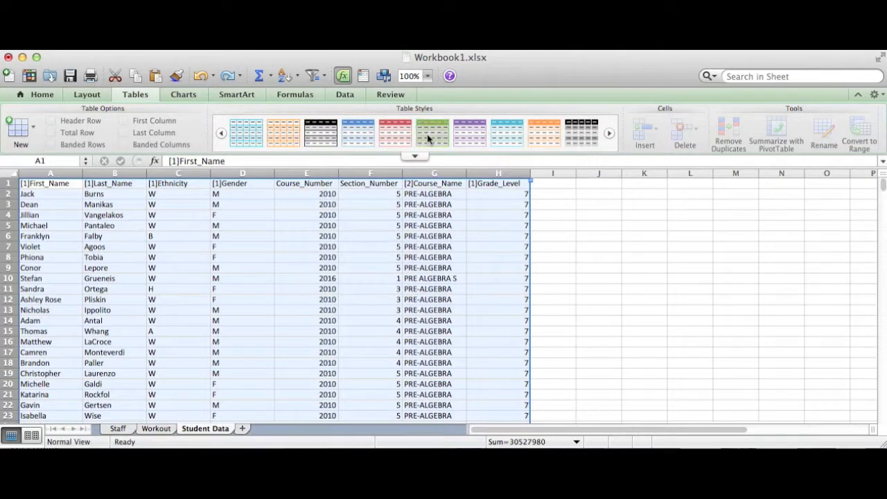
click(431, 223)
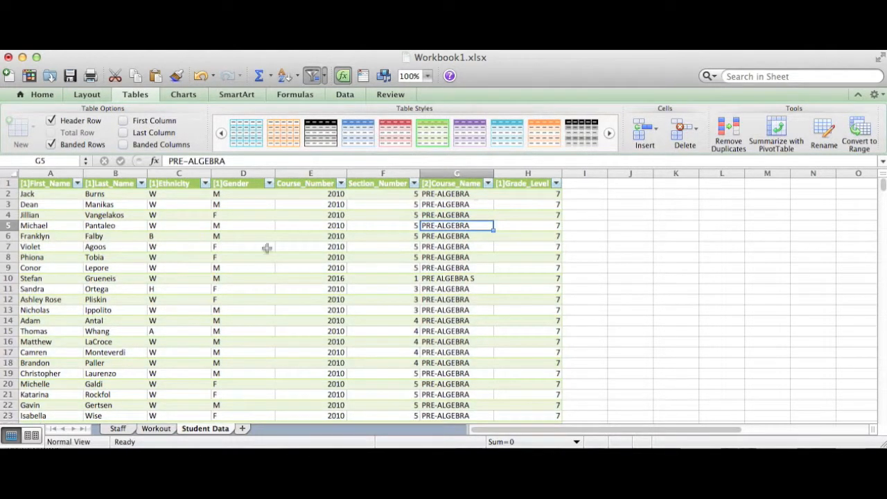
scroll(125, 273, down, 10)
scroll(127, 274, up, 8)
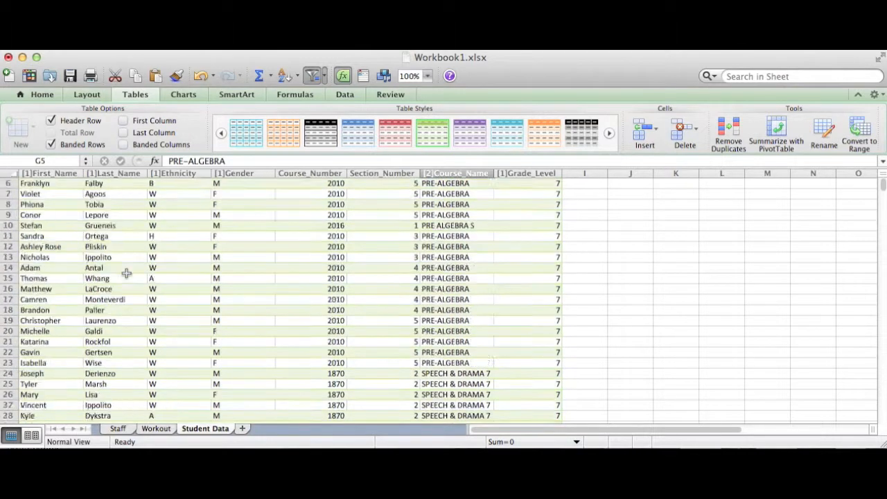
scroll(126, 273, up, 3)
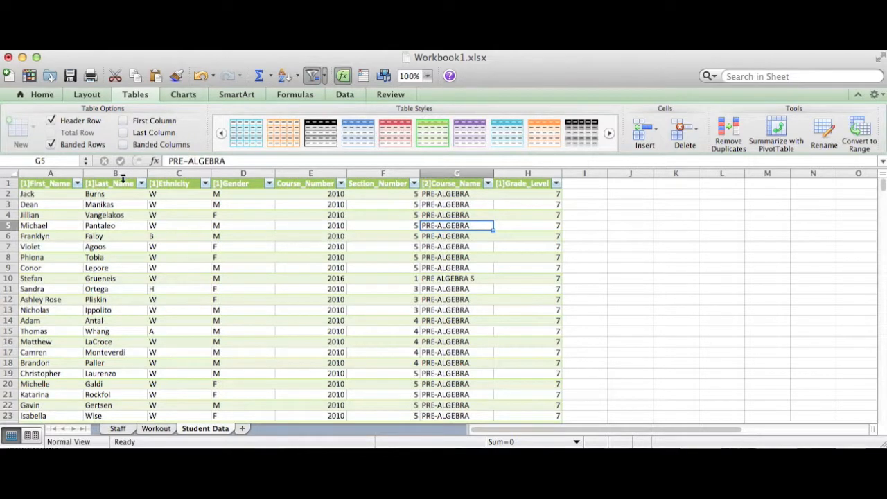
Step: Sort the student table by Last_Name in ascending order and check that the records stay together
click(142, 185)
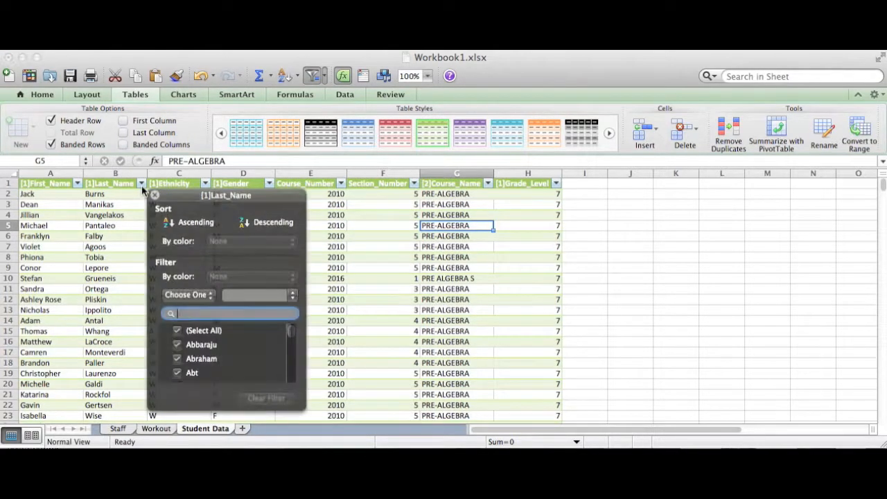
click(179, 222)
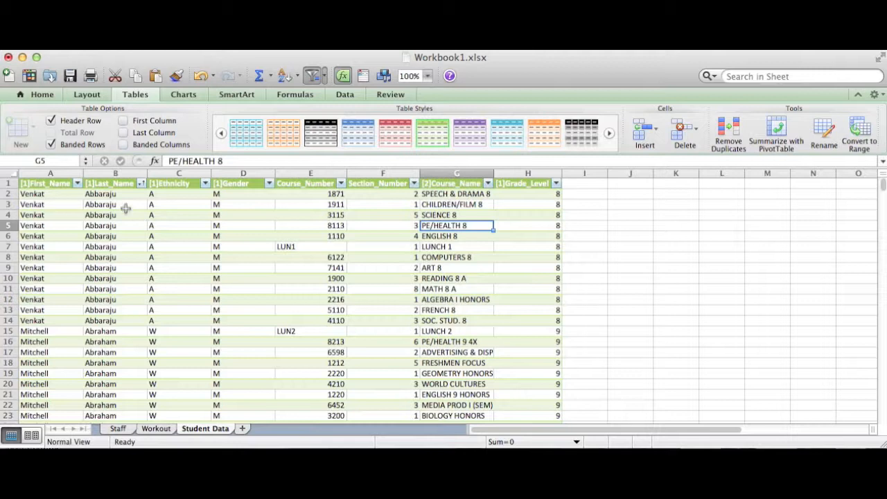
scroll(92, 262, down, 3)
scroll(215, 301, down, 8)
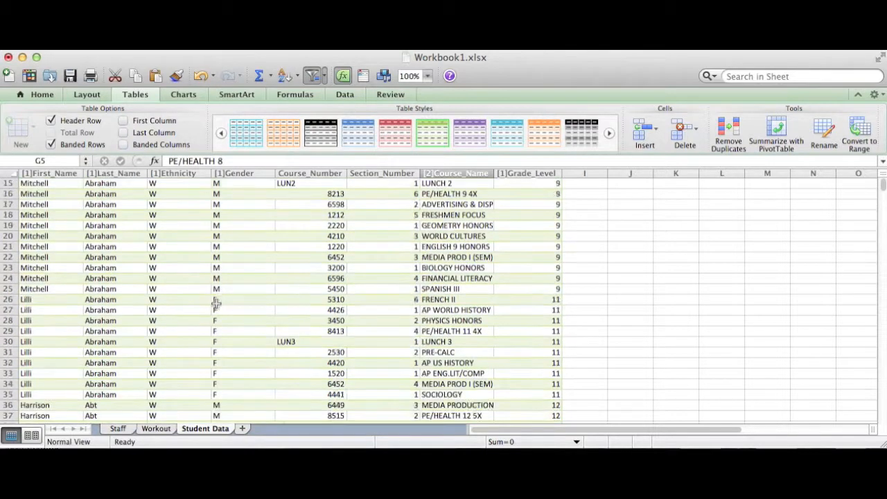
scroll(217, 302, up, 10)
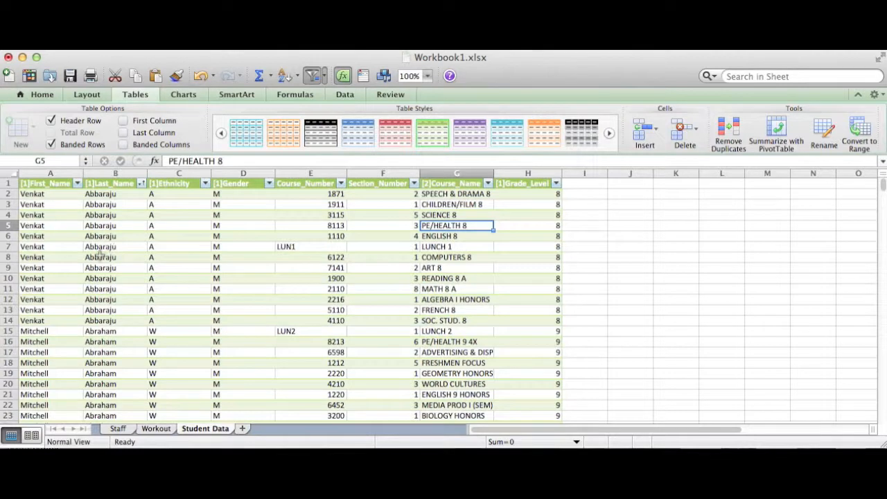
scroll(100, 253, down, 3)
scroll(99, 255, up, 3)
Step: Sort the table by Course_Name in ascending order and browse the courses available for filtering
click(488, 183)
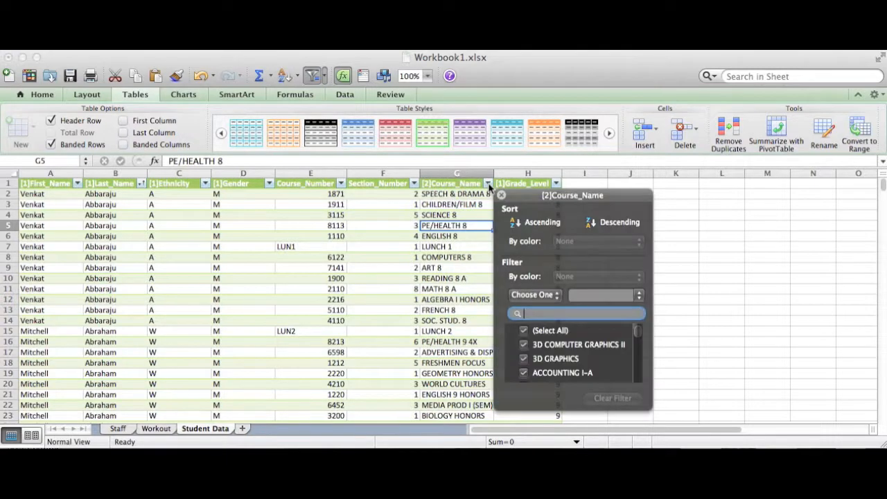
click(542, 225)
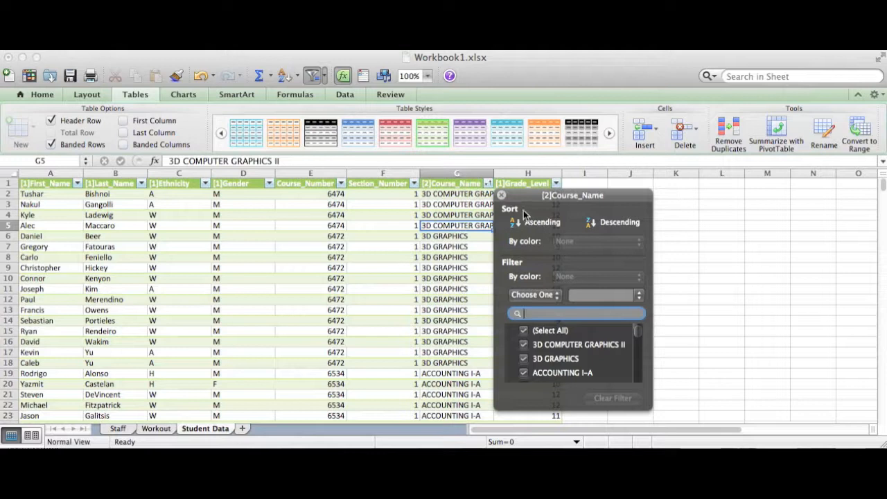
scroll(534, 352, down, 5)
scroll(536, 349, down, 5)
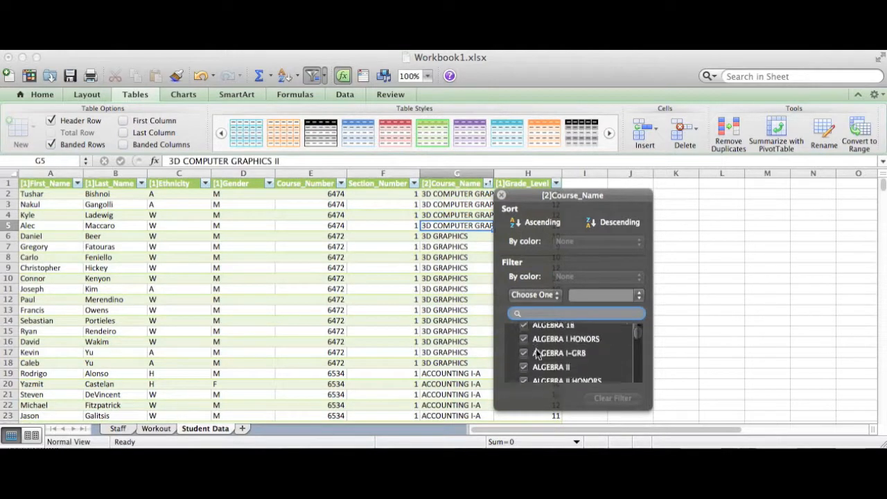
scroll(536, 352, up, 4)
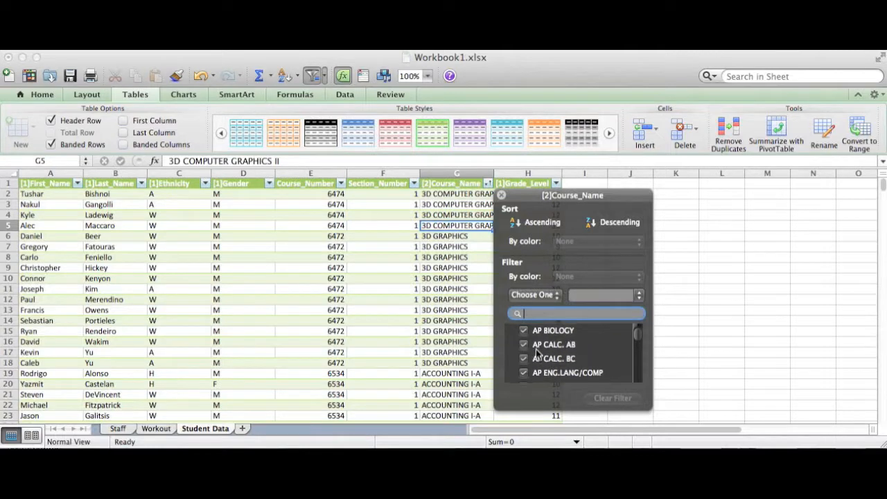
scroll(536, 352, up, 5)
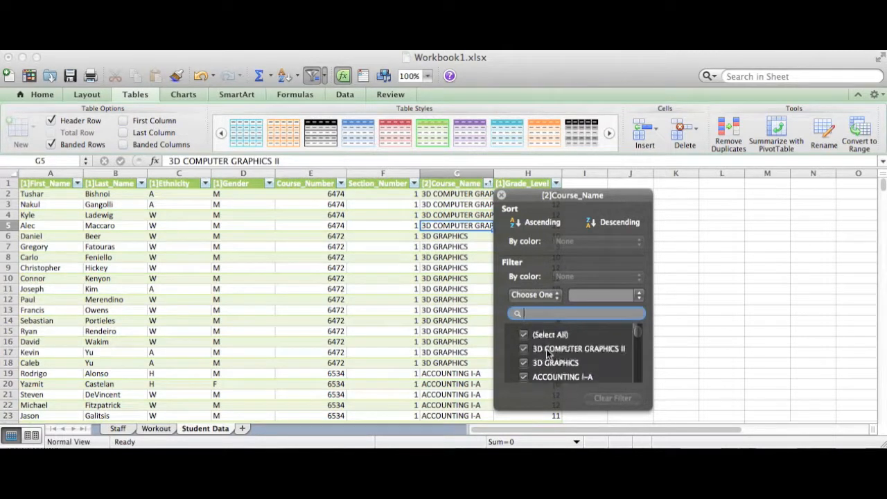
Step: Filter the Course_Name column to show only ACTING I and ACTING II, and review the filtered records
click(524, 332)
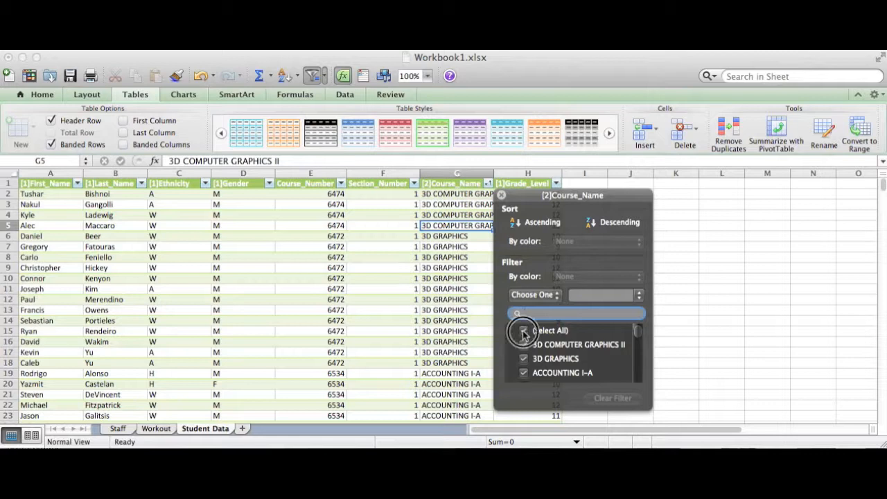
scroll(527, 338, down, 3)
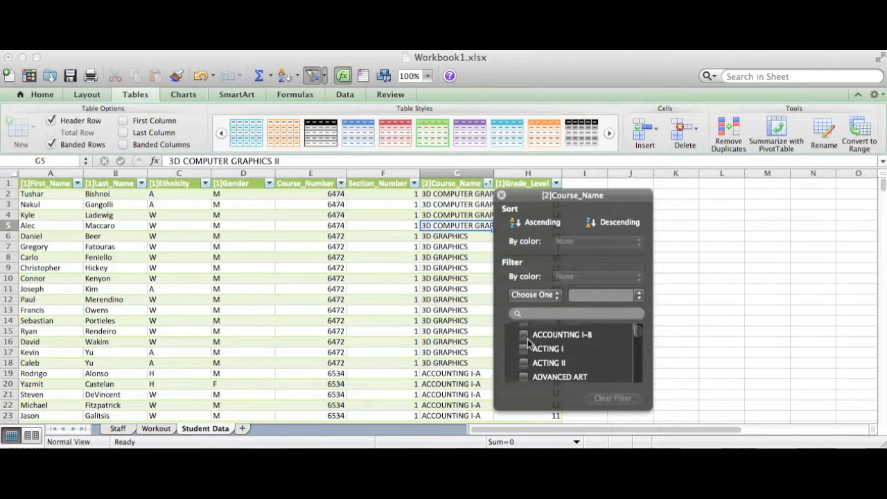
scroll(529, 342, down, 1)
click(524, 353)
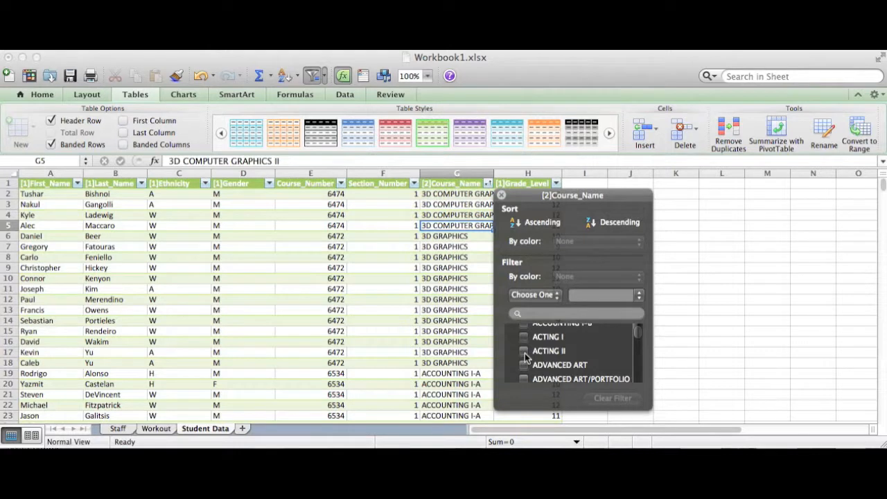
click(529, 340)
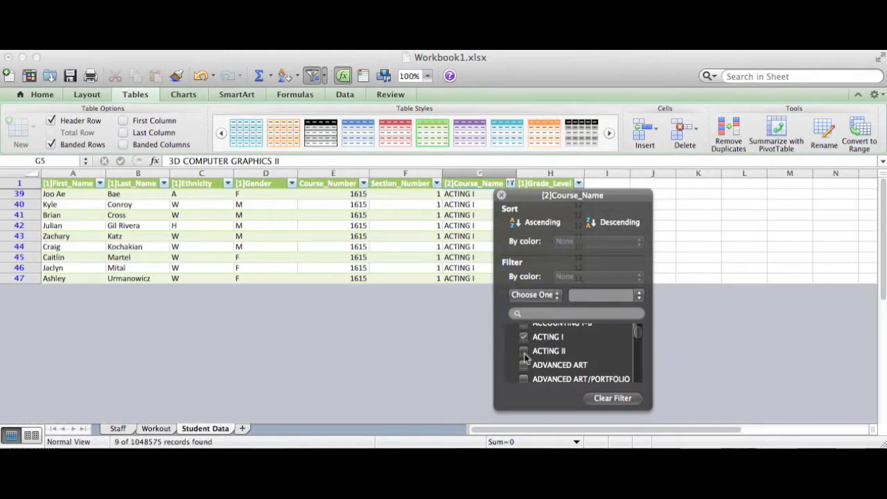
click(524, 352)
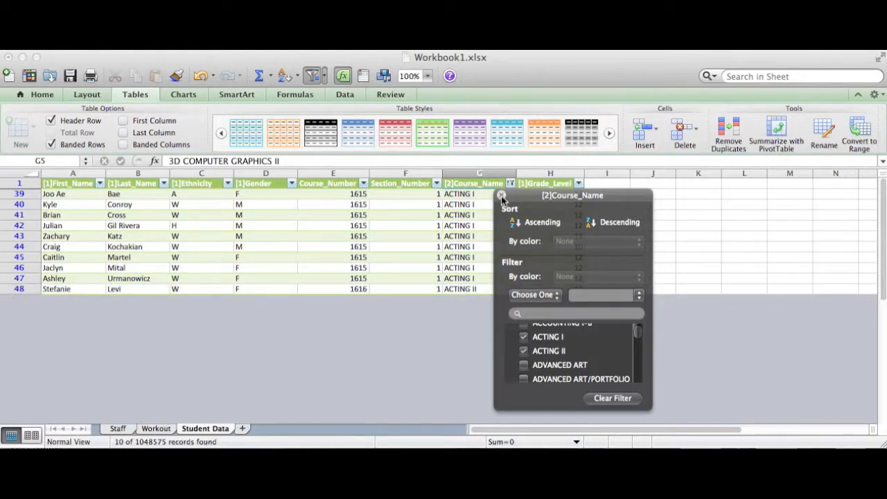
click(502, 197)
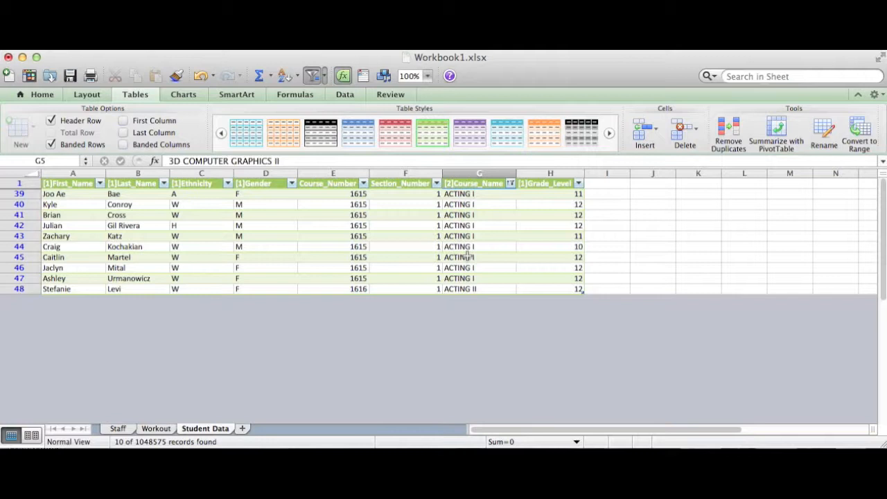
scroll(504, 208, down, 1)
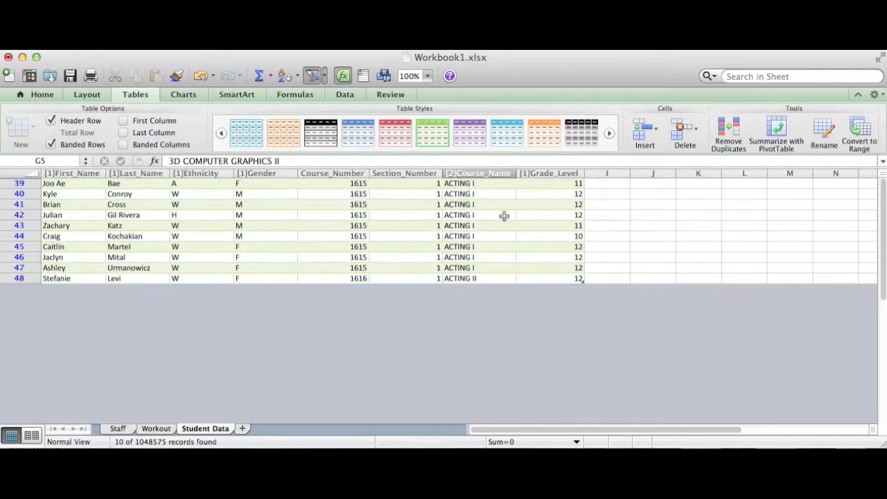
scroll(503, 216, up, 1)
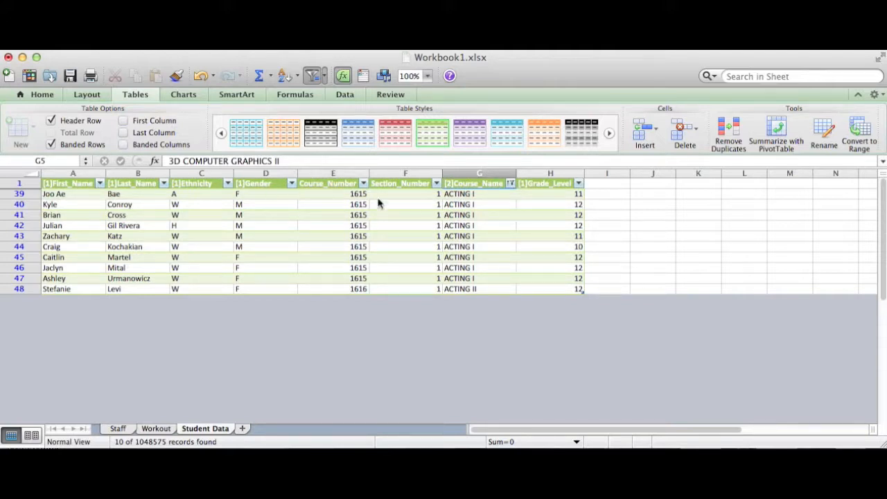
Step: Clear the Course_Name filter to restore all student records
click(511, 184)
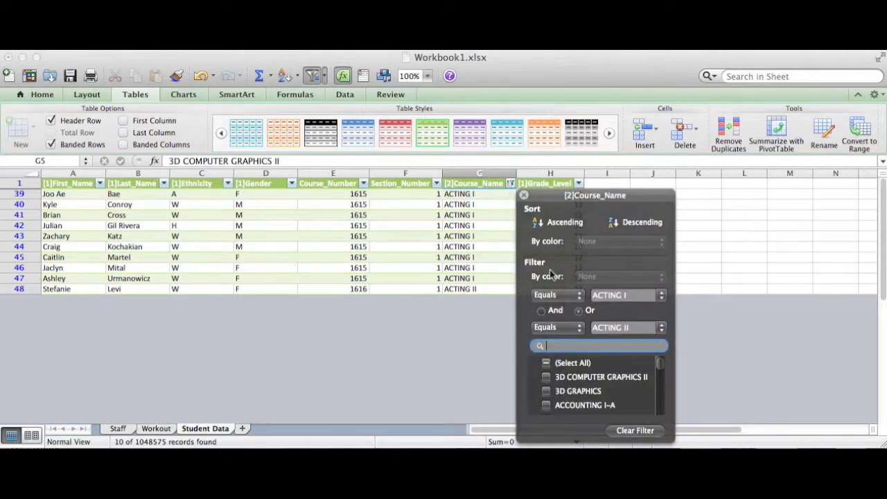
click(626, 433)
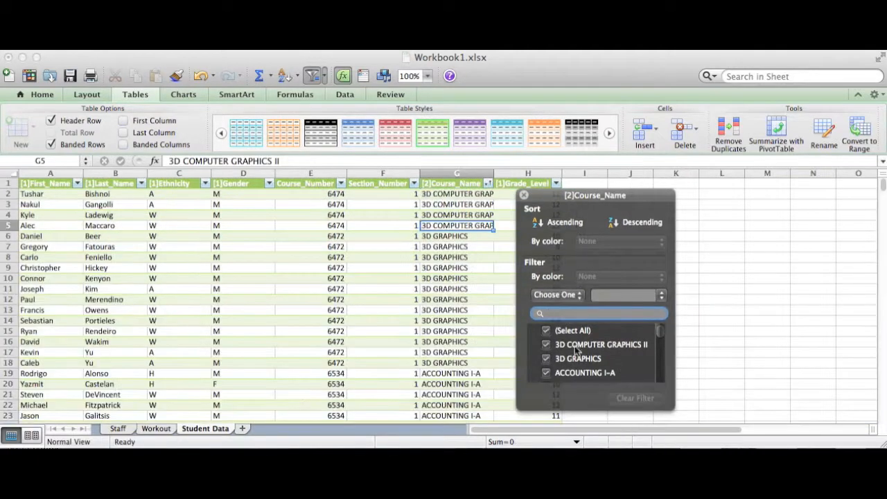
click(524, 196)
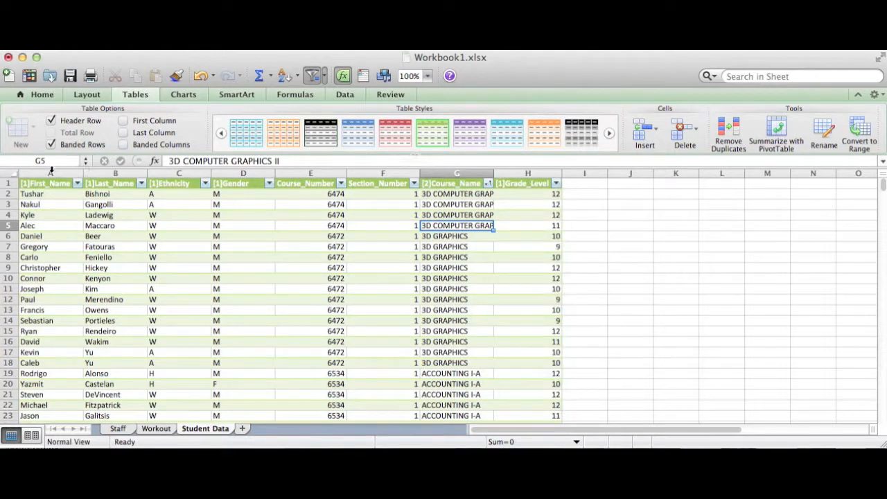
Step: Custom sort all student columns by Course_Name and then by Last_Name, both A to Z, and review the 3D GRAPHICS records
drag(50, 174, 532, 180)
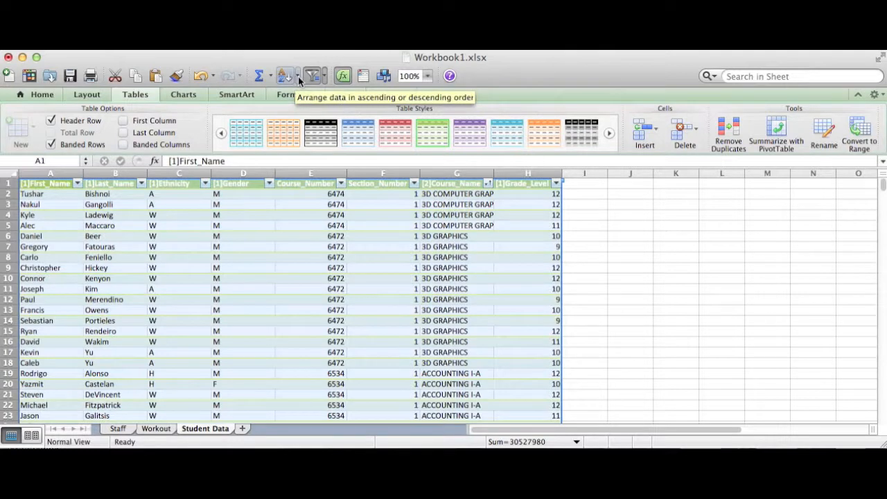
click(298, 78)
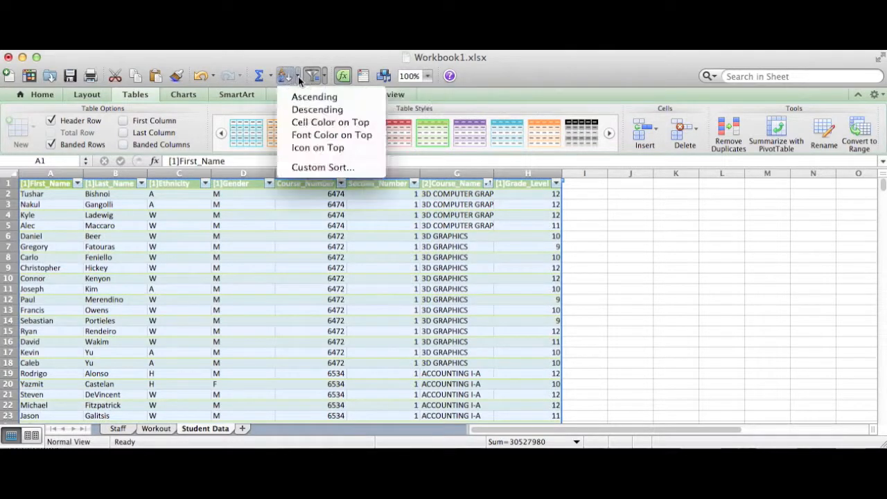
click(300, 77)
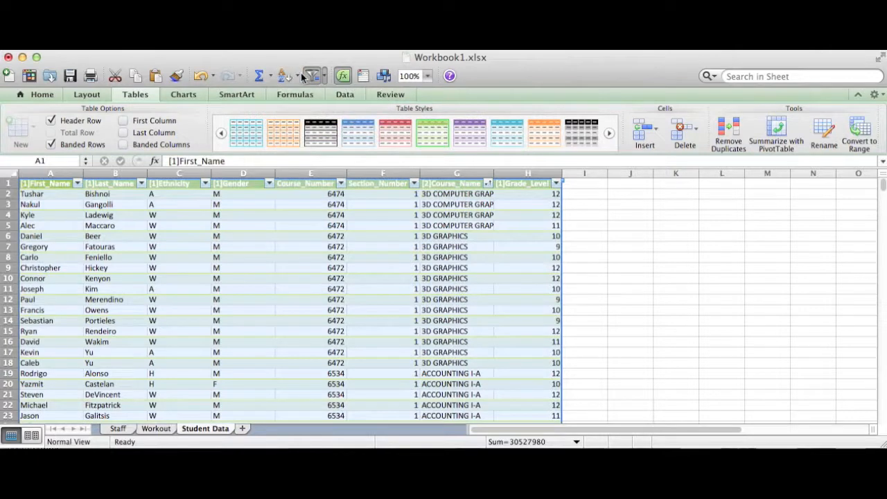
click(299, 75)
click(316, 171)
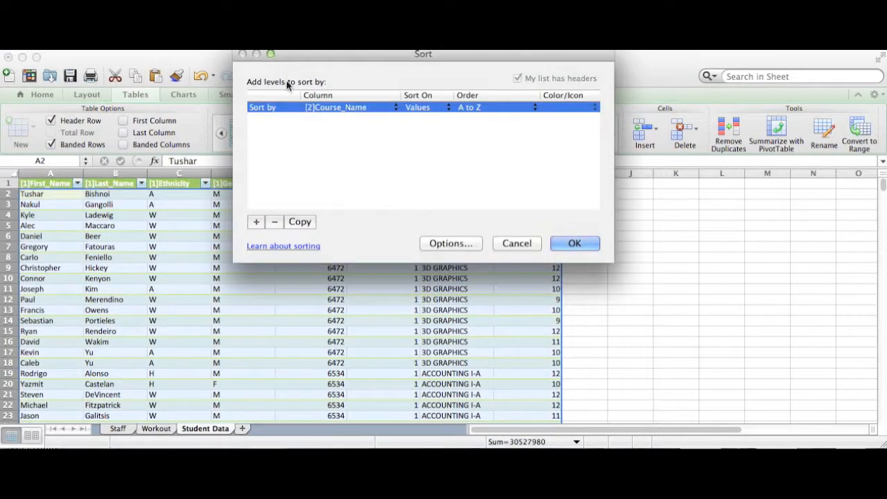
drag(323, 60, 455, 135)
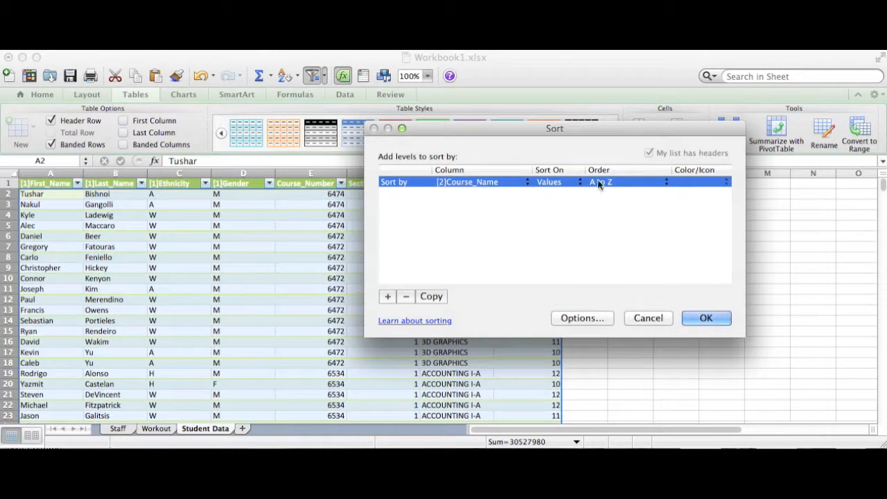
drag(516, 130, 443, 124)
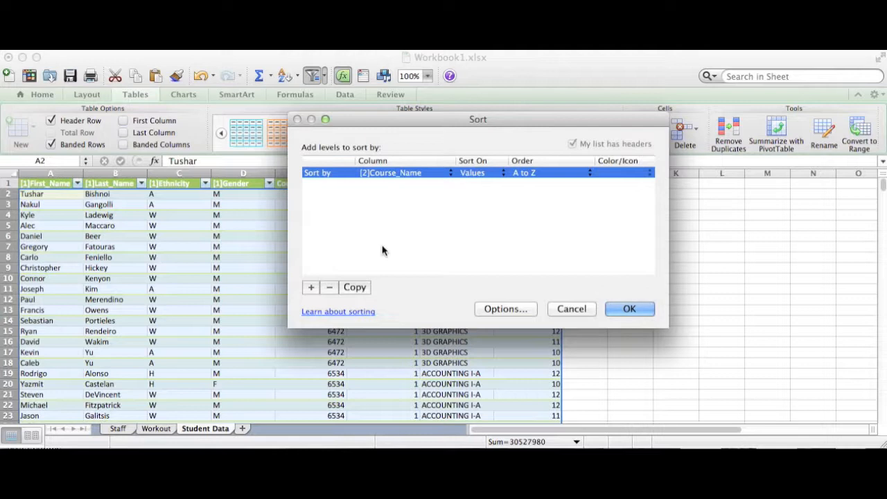
click(312, 287)
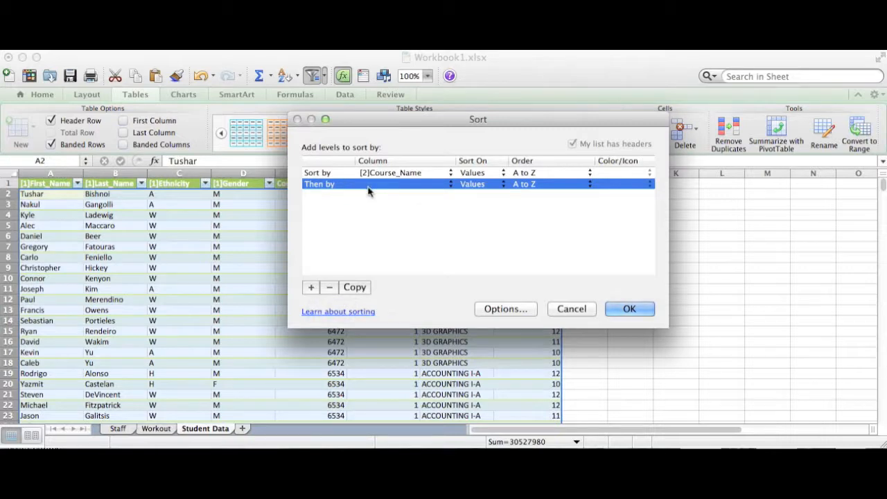
click(413, 185)
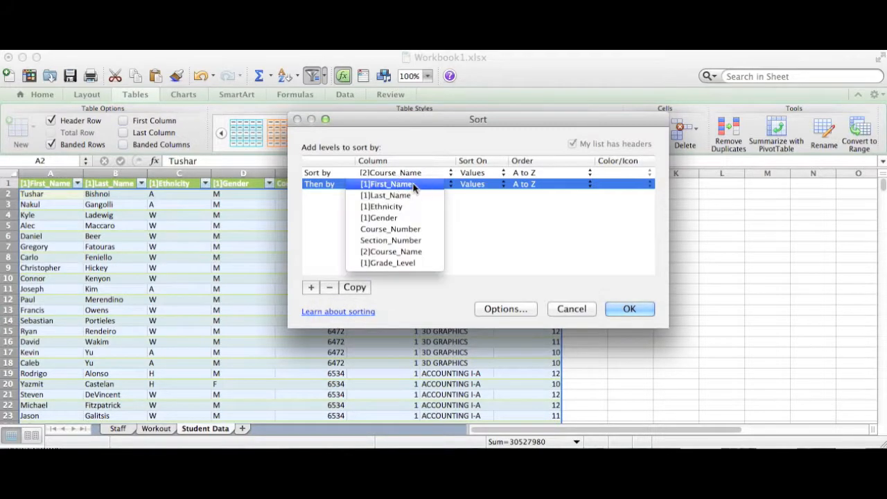
click(413, 195)
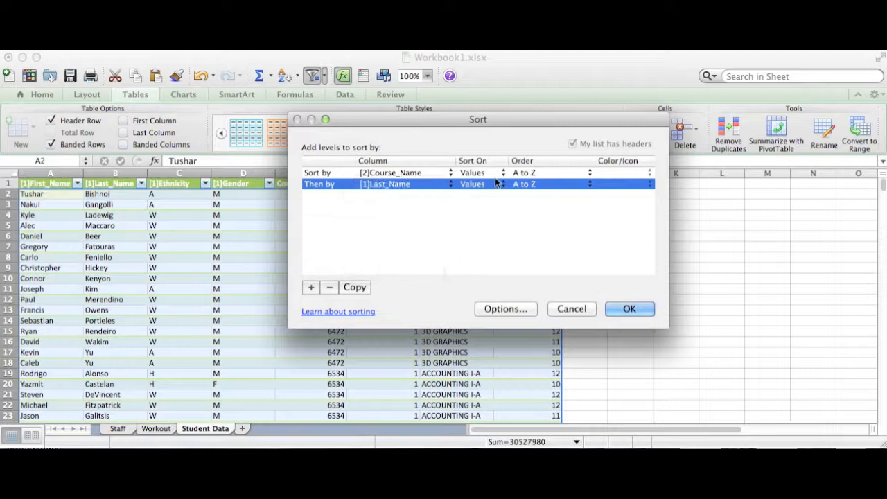
click(632, 308)
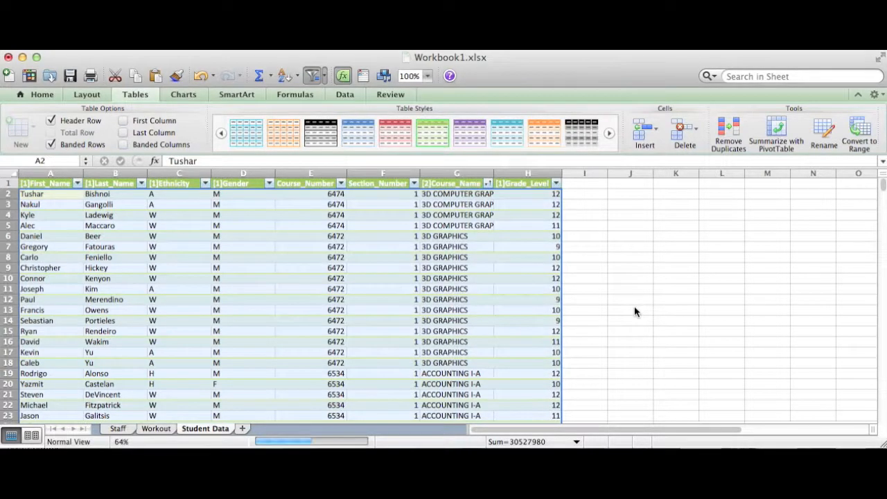
click(485, 237)
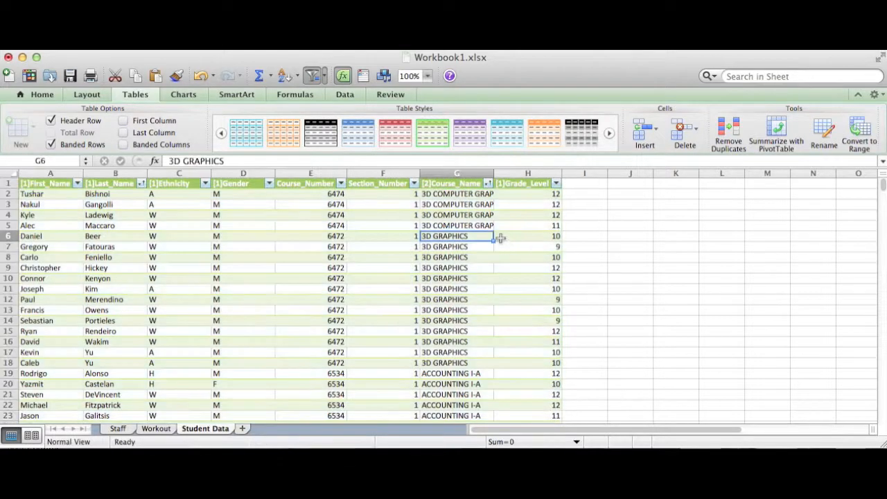
drag(117, 237, 499, 365)
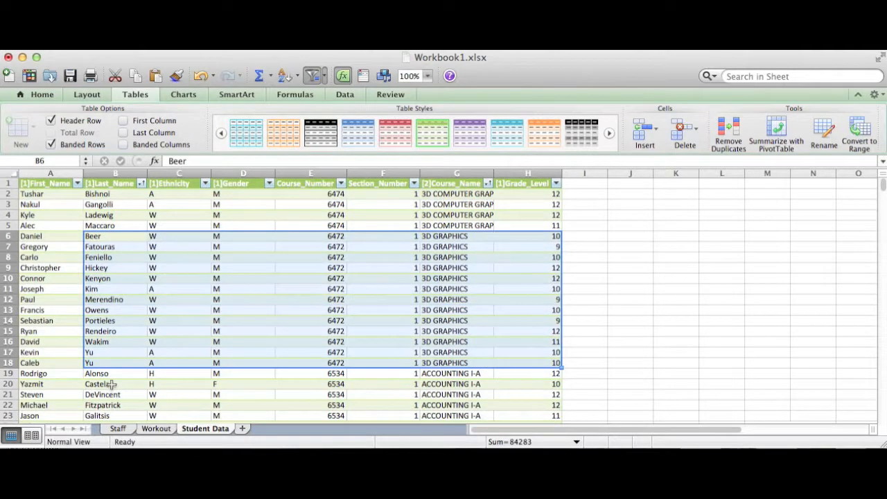
click(118, 257)
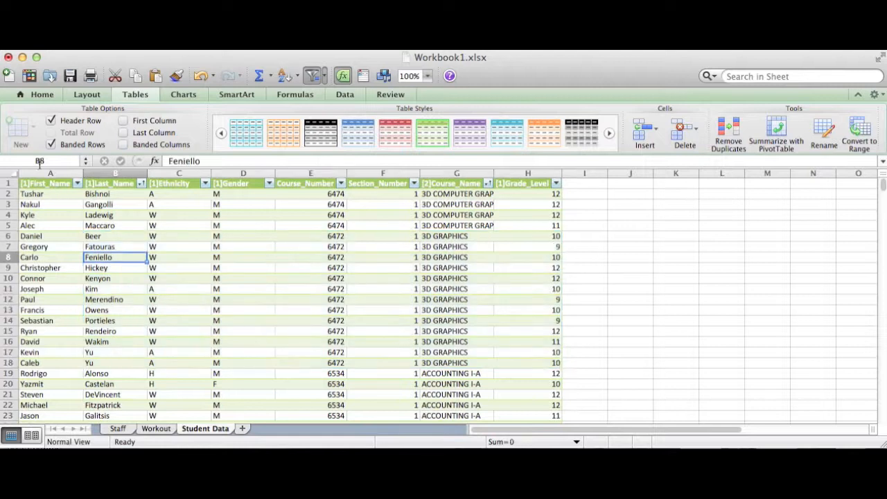
Step: Add Gender in Z to A order as a third level of the student table's custom sort and apply it
drag(39, 172, 519, 174)
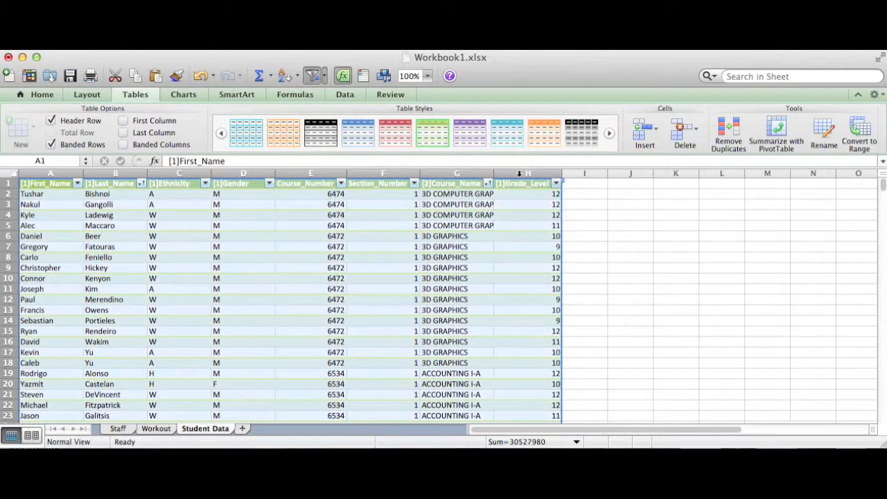
click(299, 79)
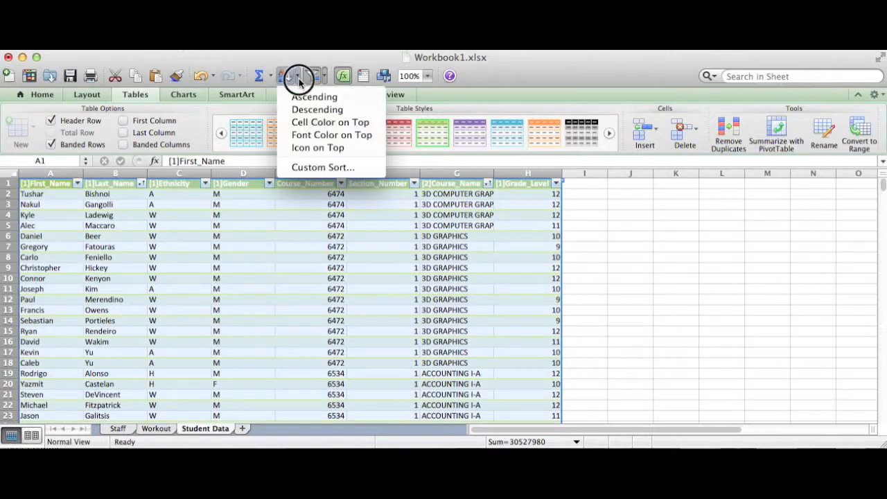
click(314, 167)
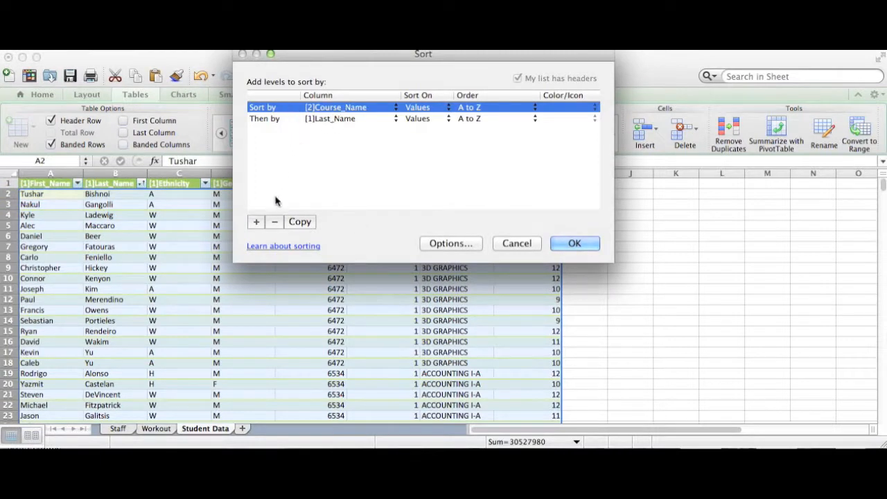
click(256, 222)
click(361, 130)
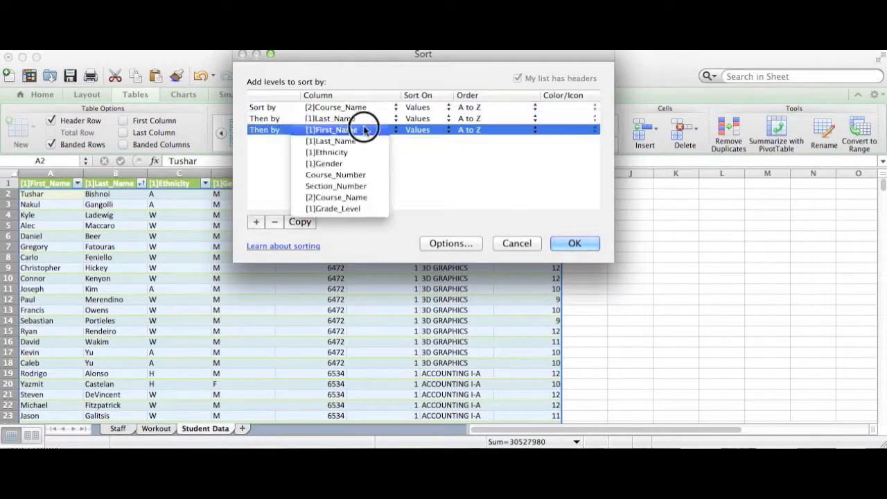
click(357, 164)
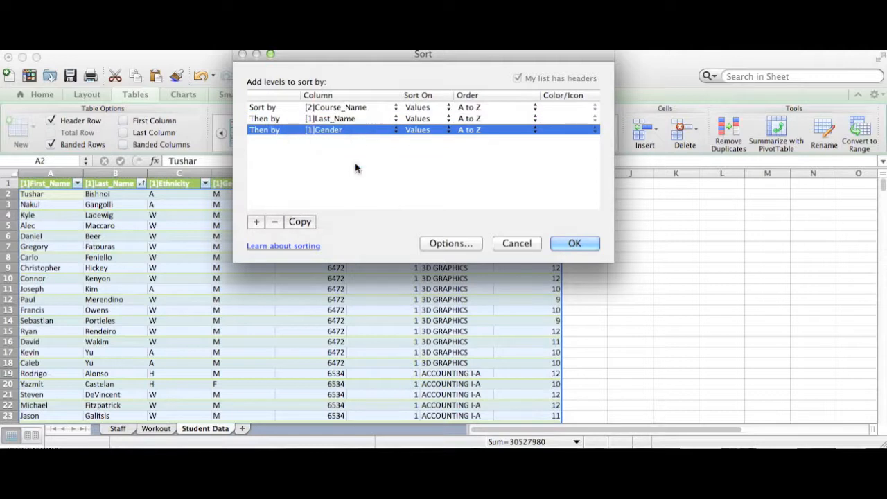
click(489, 131)
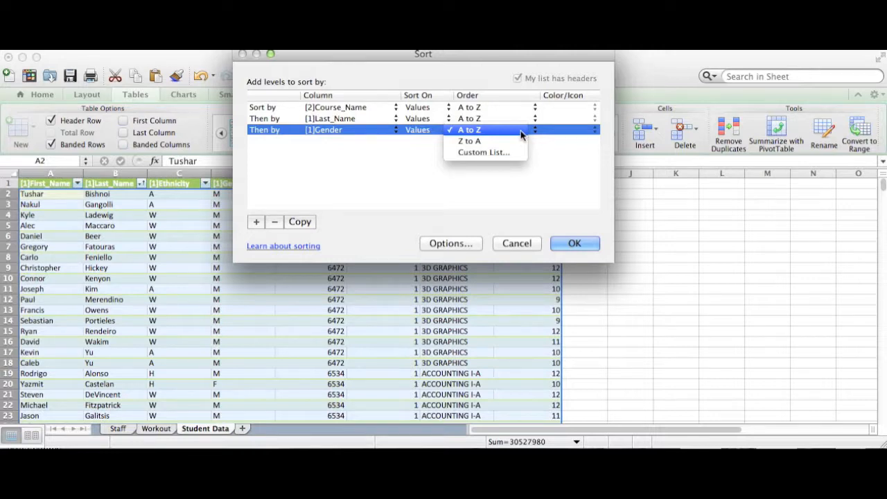
click(519, 141)
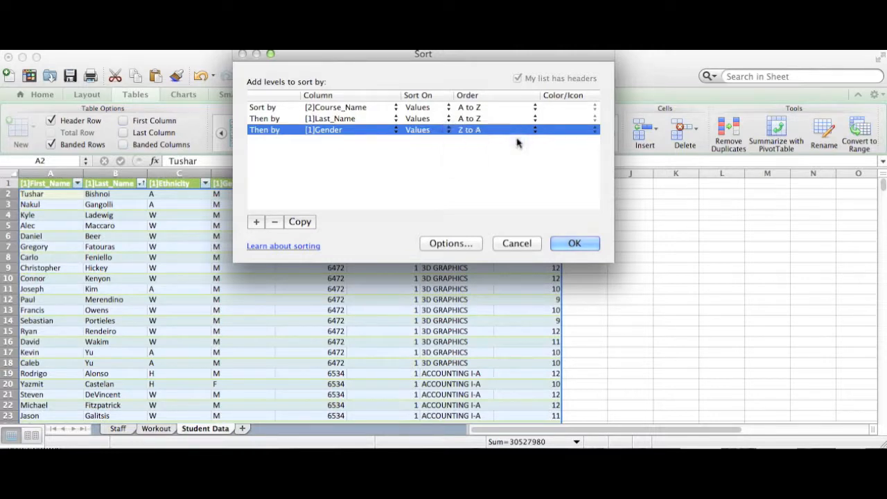
click(574, 246)
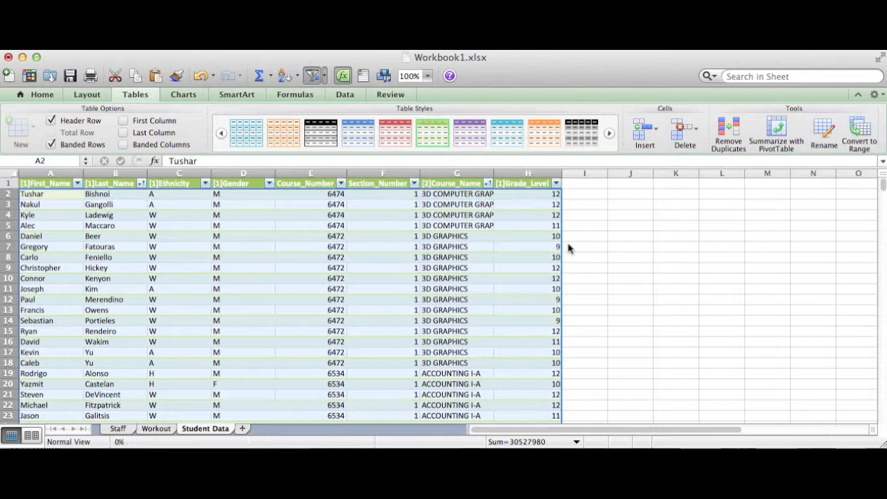
Step: Examine how last names and genders are ordered within the 3D GRAPHICS, ACTING I and ACTING II records
click(449, 333)
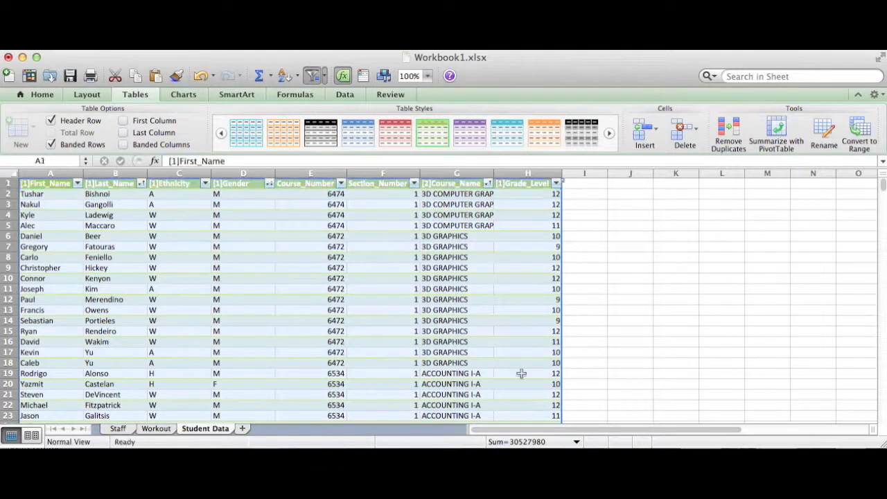
click(541, 342)
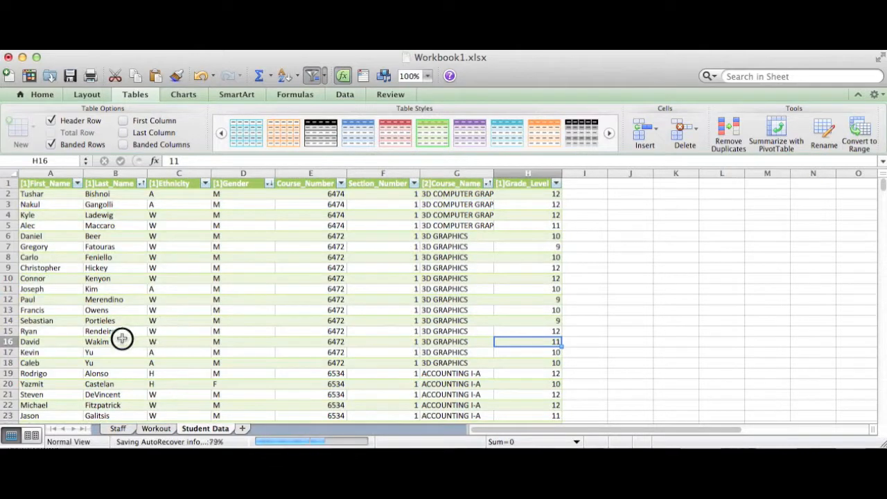
drag(457, 236, 122, 363)
scroll(170, 352, down, 1)
scroll(170, 352, down, 10)
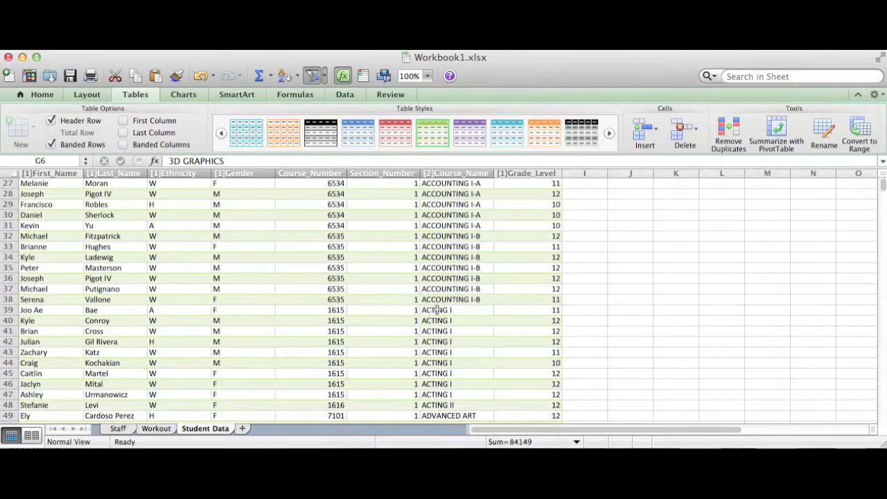
drag(453, 310, 87, 410)
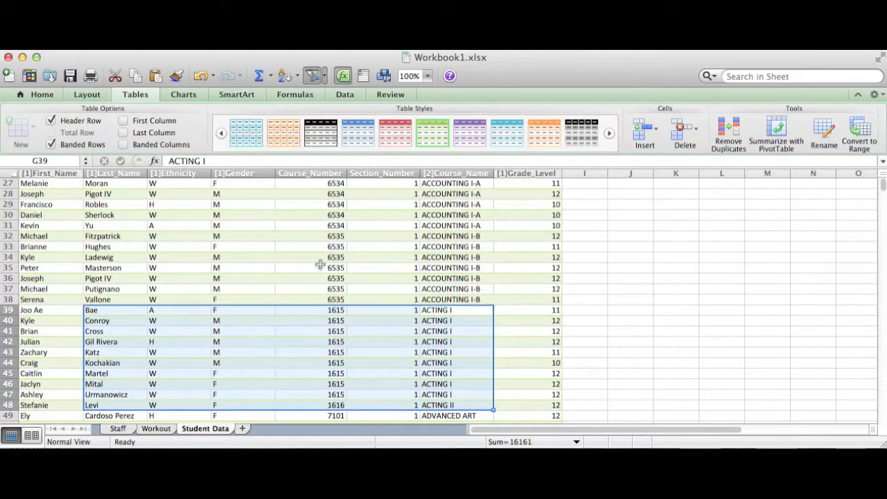
scroll(319, 260, up, 10)
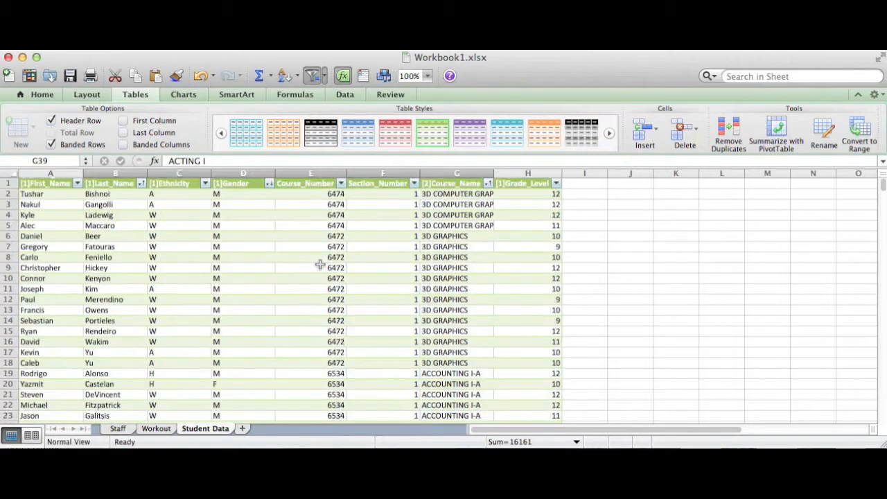
click(299, 79)
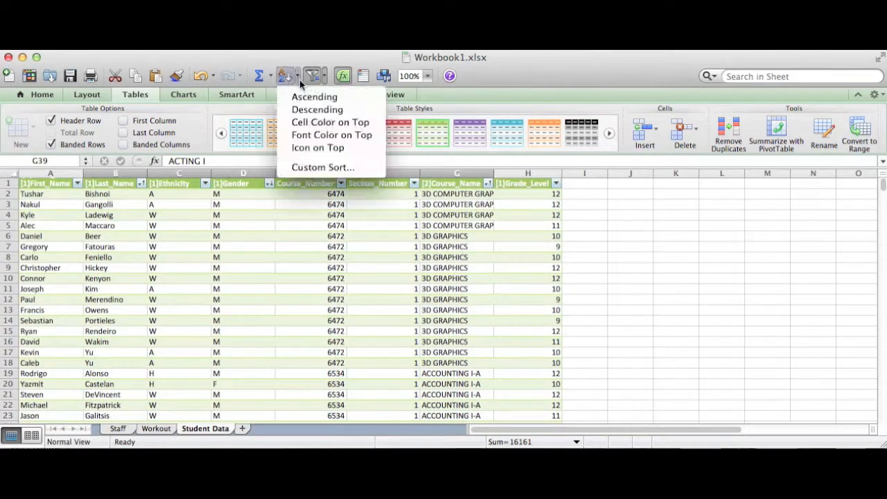
click(194, 190)
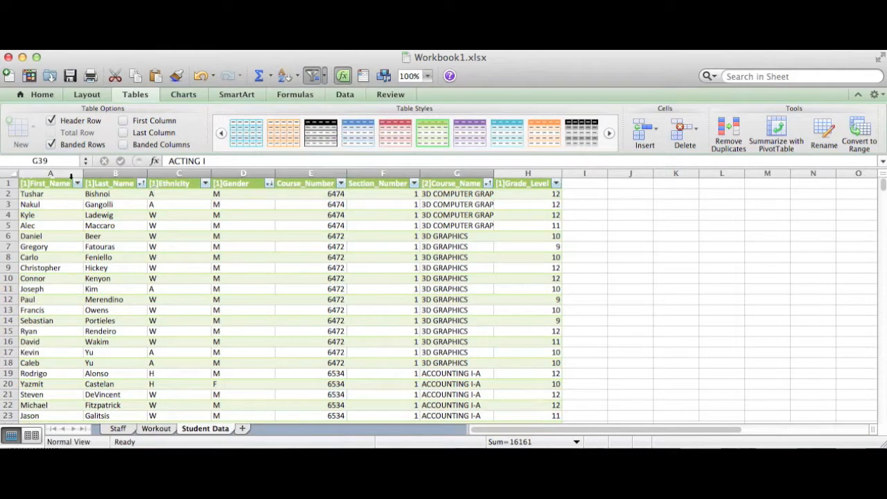
Step: Apply conditional formatting to columns A through H that gives cells equal to A a light red fill
drag(67, 173, 519, 183)
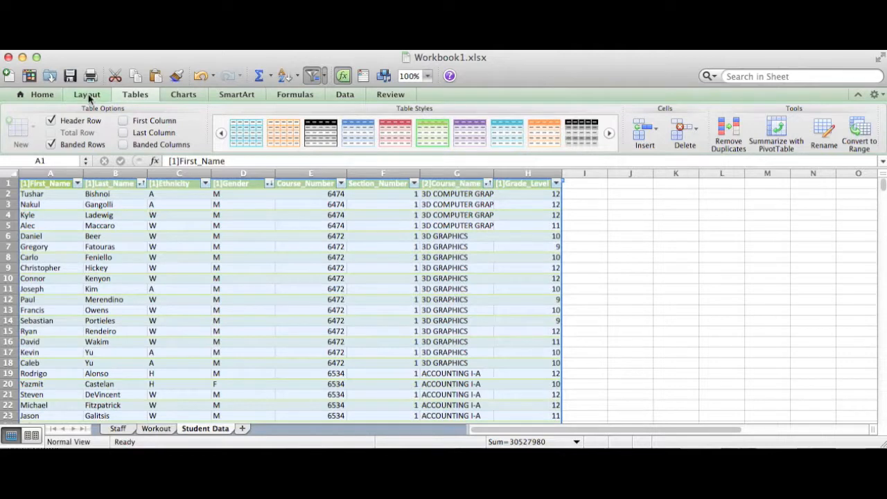
click(51, 97)
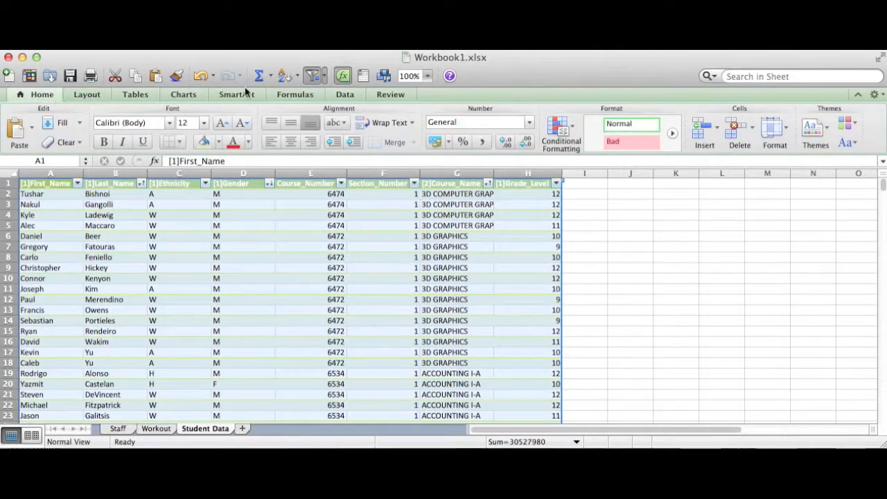
click(573, 128)
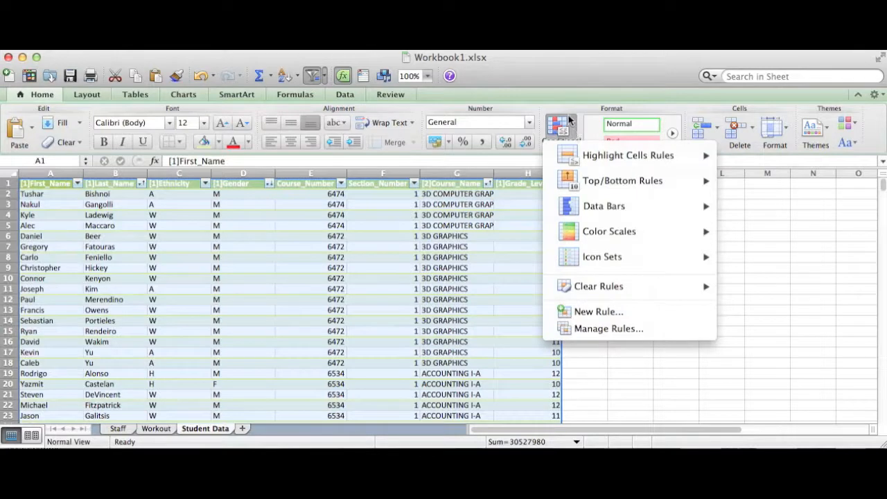
mouse_move(598, 154)
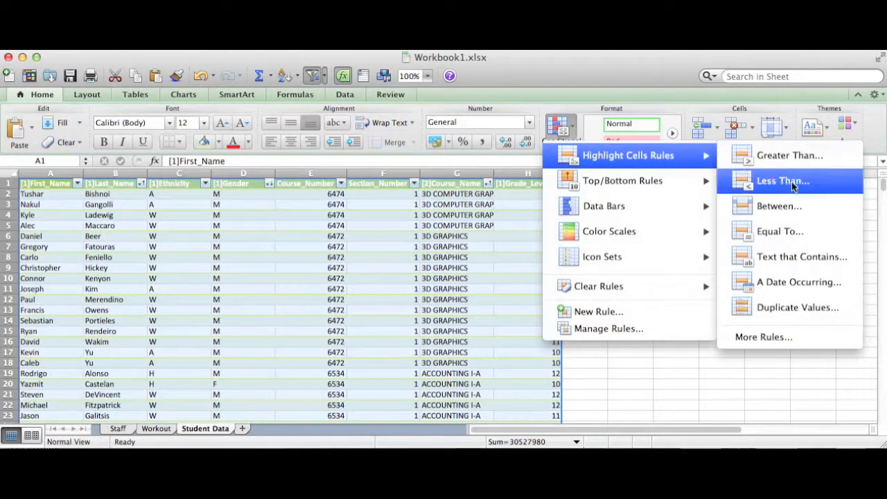
click(799, 237)
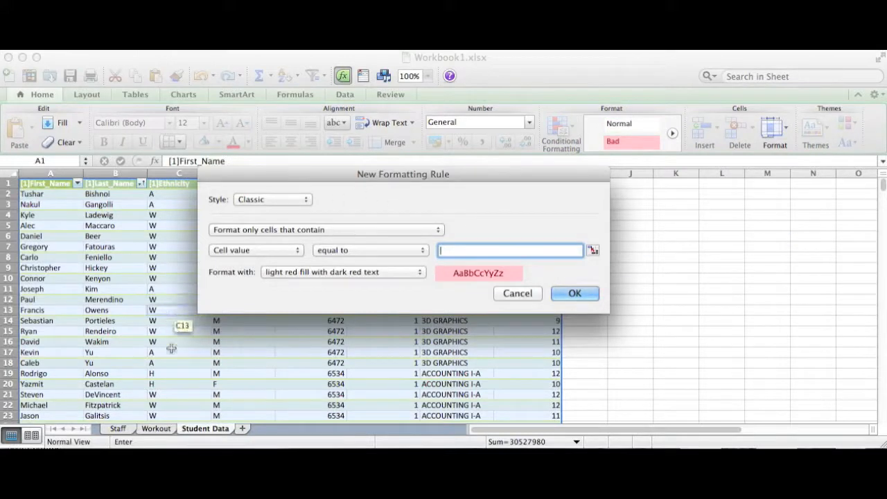
click(335, 271)
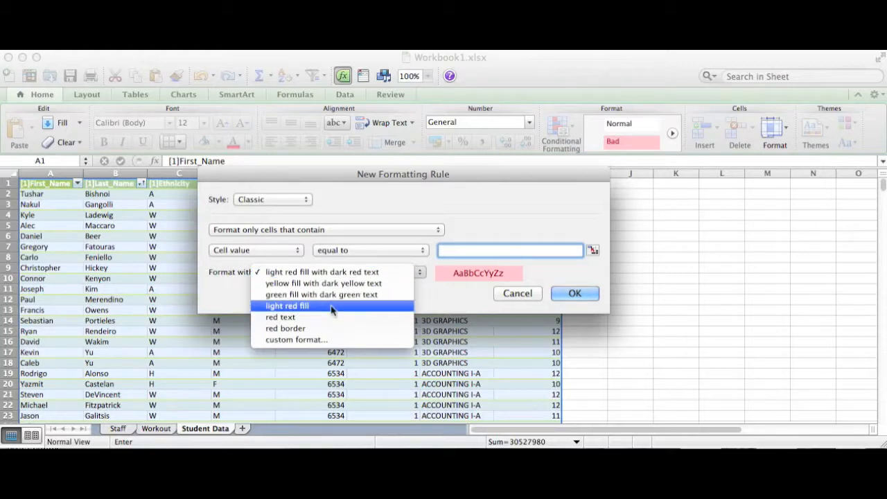
click(331, 310)
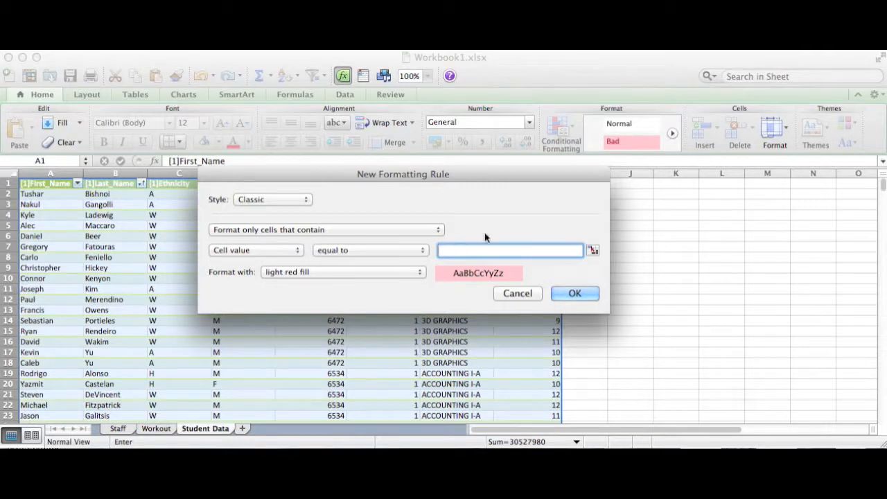
text(A)
click(576, 294)
click(614, 298)
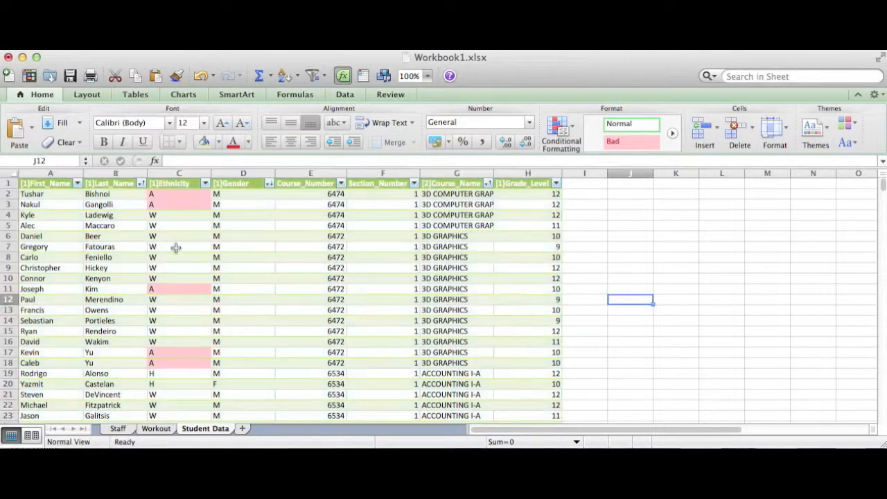
scroll(176, 248, down, 5)
scroll(170, 236, up, 5)
Step: Highlight Grade_Level values greater than 10 with yellow fill and dark yellow text, and review the formatted rows
click(520, 172)
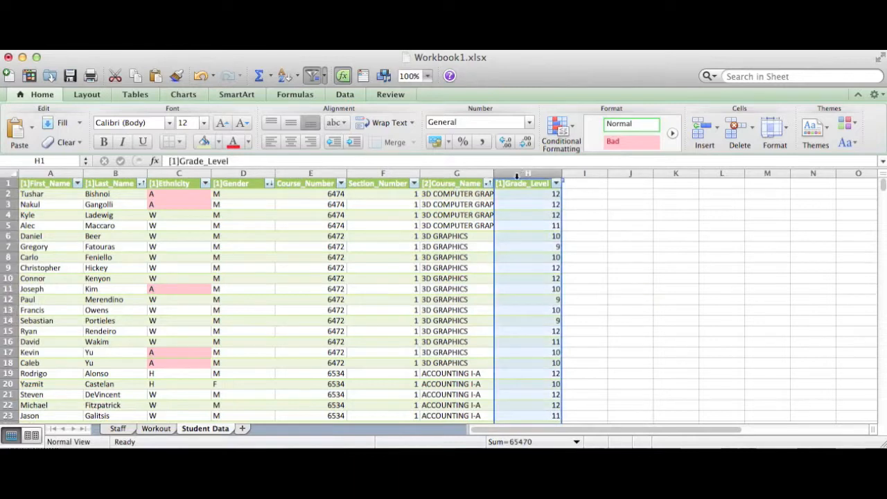
click(561, 132)
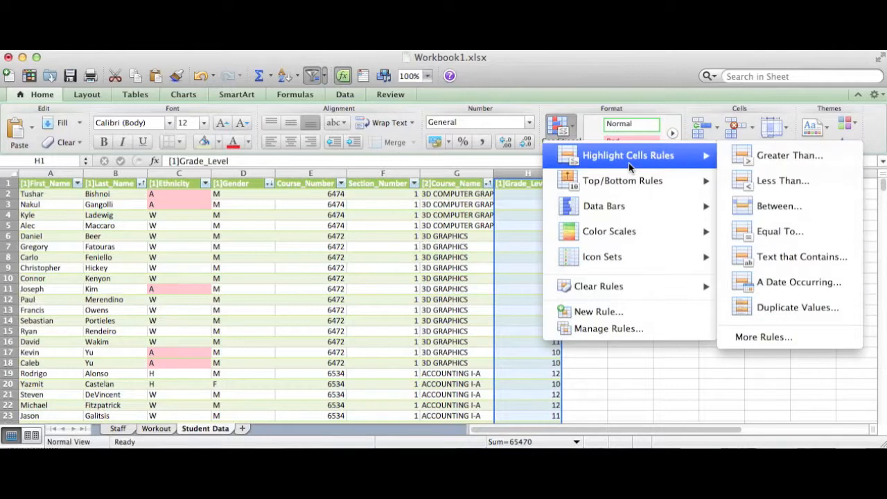
click(799, 163)
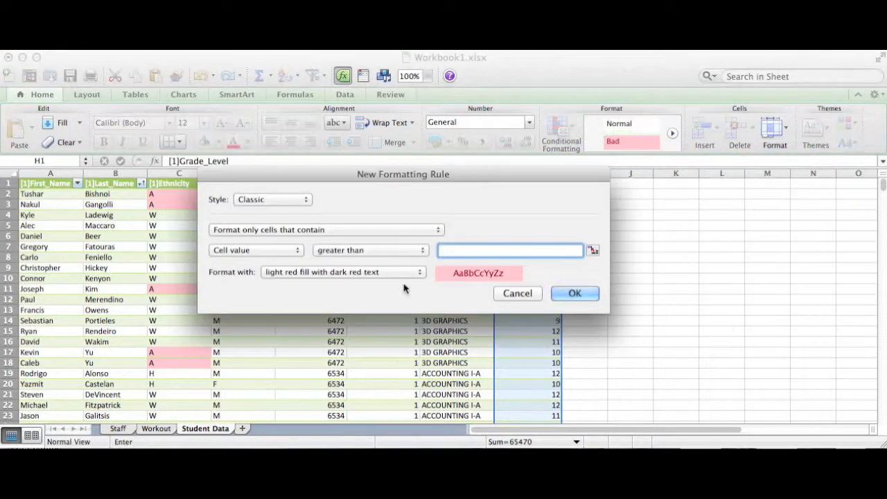
drag(462, 169, 286, 93)
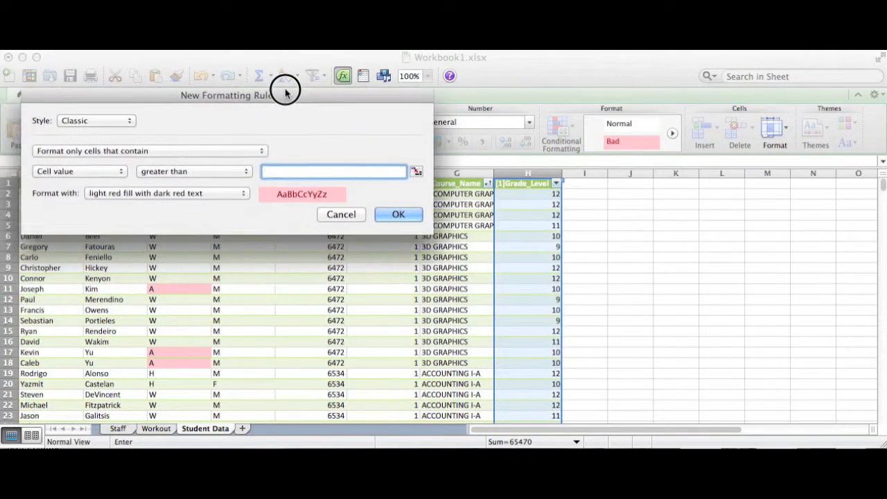
click(226, 195)
click(223, 204)
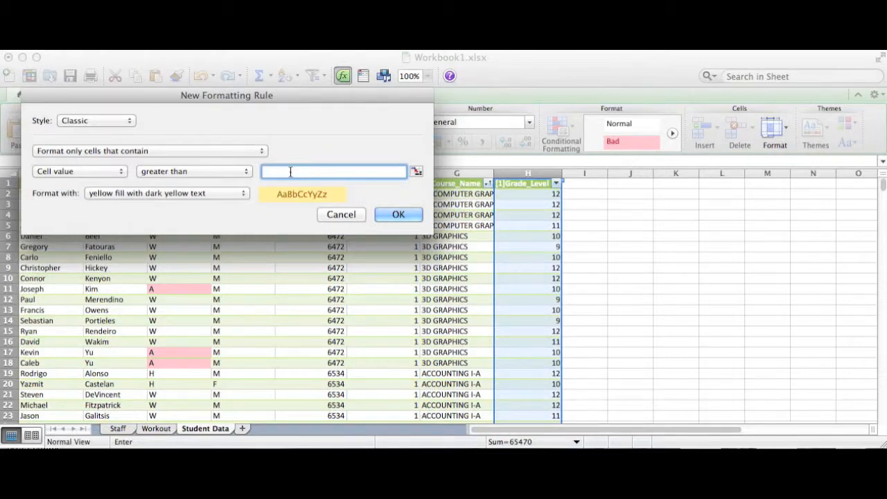
text(10)
click(405, 214)
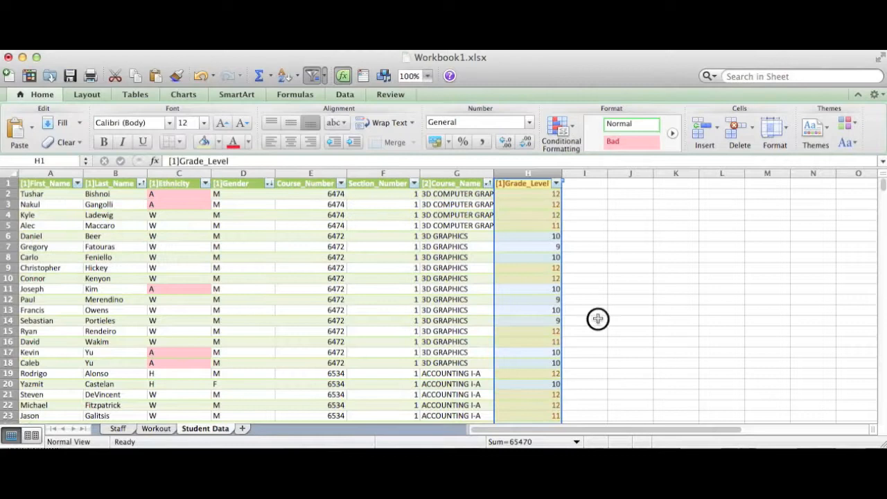
click(597, 318)
scroll(535, 307, down, 10)
scroll(535, 307, down, 8)
scroll(535, 307, up, 15)
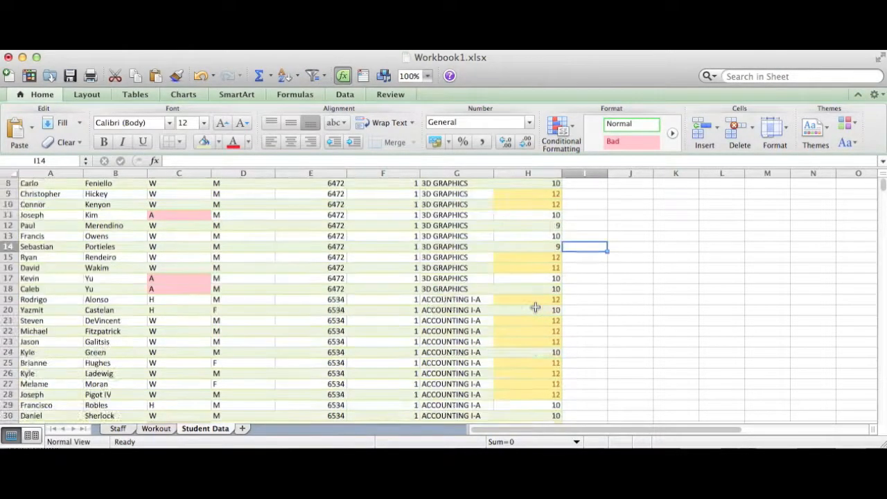
scroll(535, 307, up, 3)
click(573, 139)
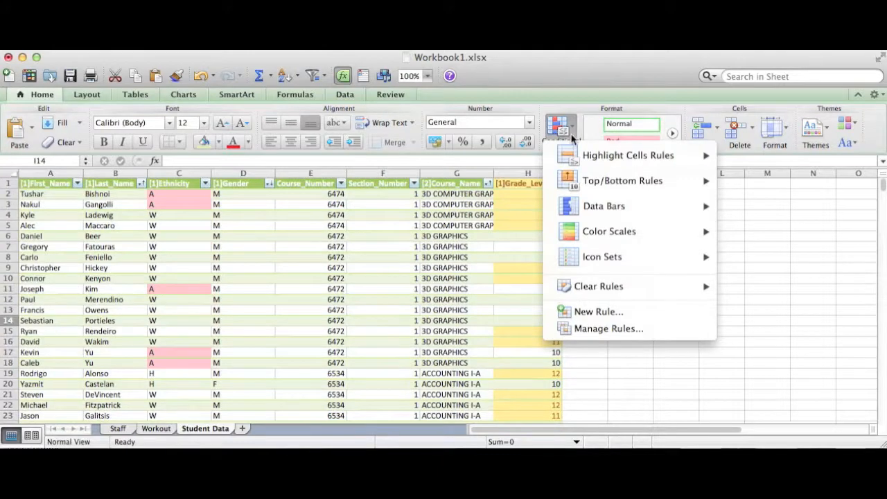
click(451, 247)
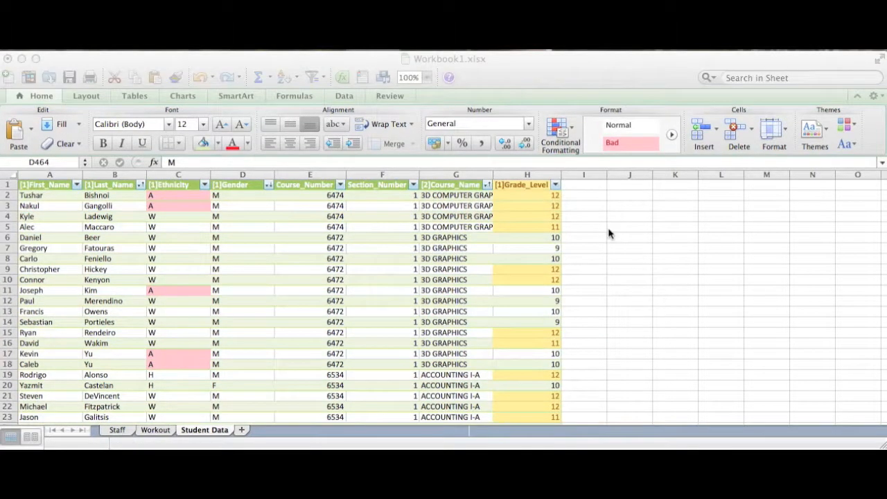
click(626, 226)
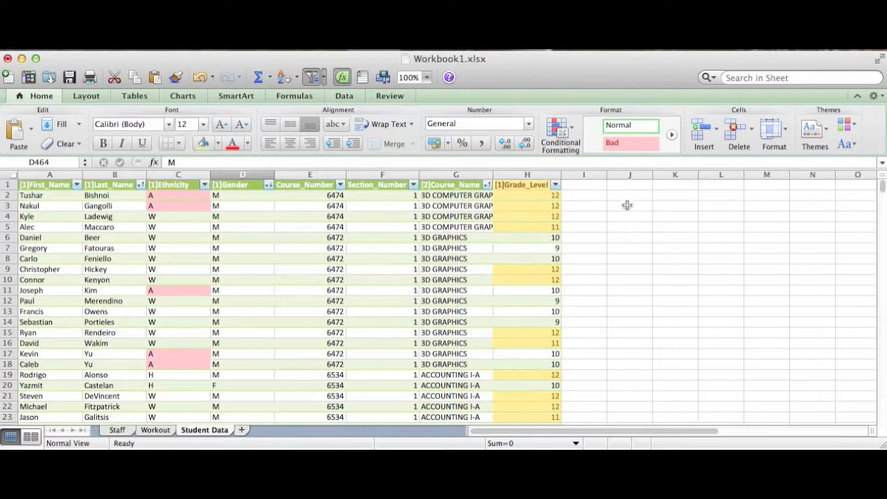
click(627, 206)
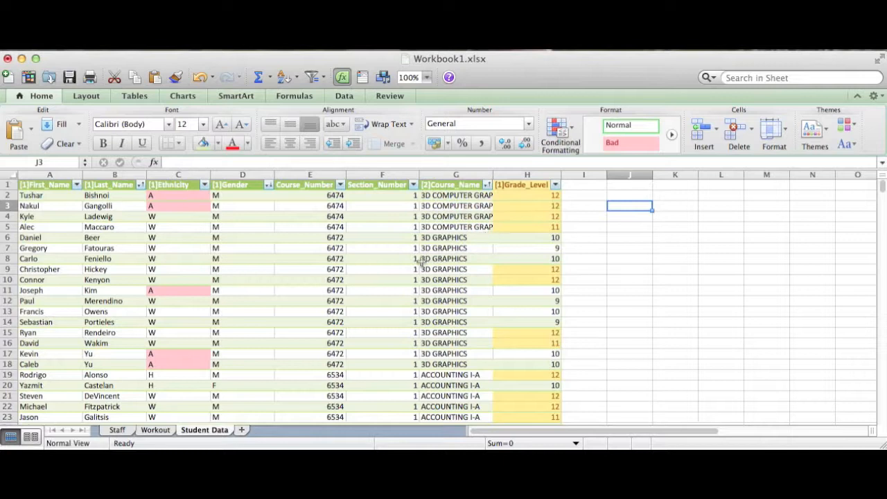
Step: Enter a COUNTIF formula in J19 that counts "M" in the ACCOUNTING I-A gender cells D19:D31
scroll(397, 277, down, 5)
scroll(398, 278, down, 3)
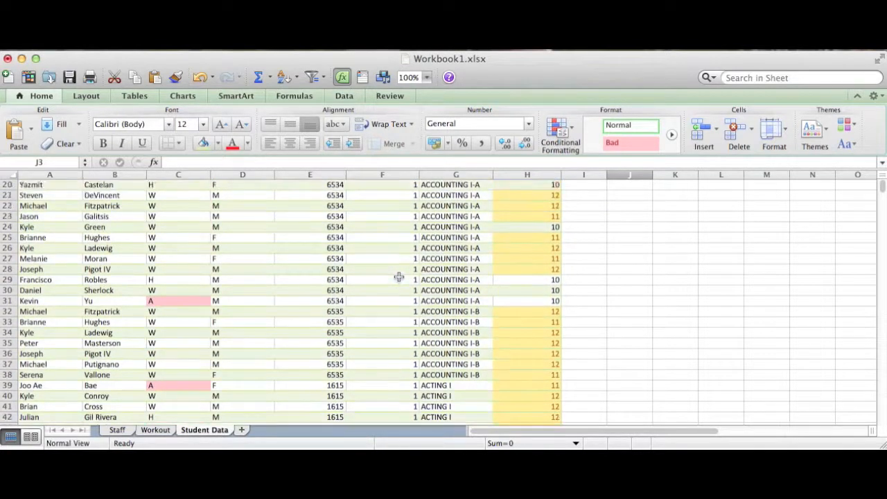
scroll(399, 278, up, 1)
scroll(398, 277, up, 2)
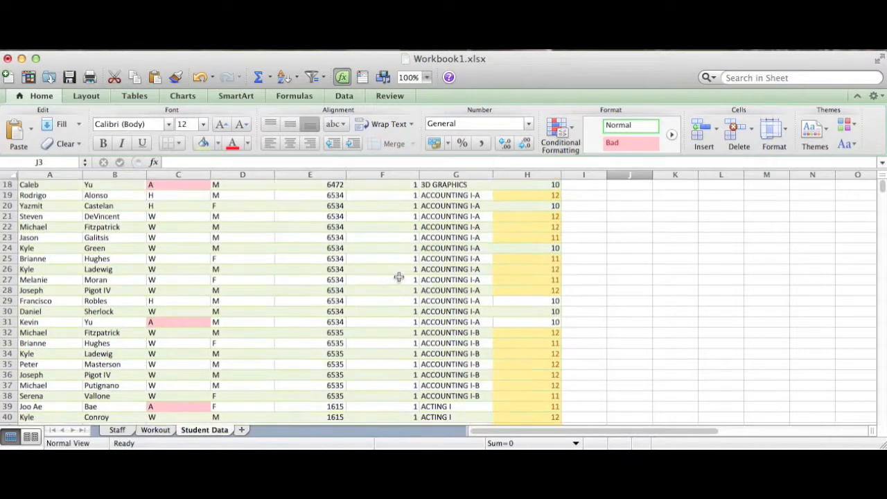
click(635, 210)
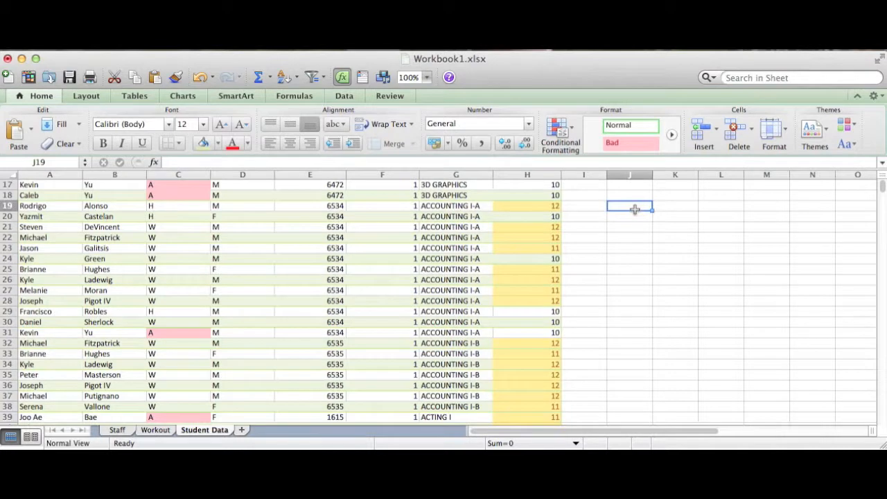
text(=)
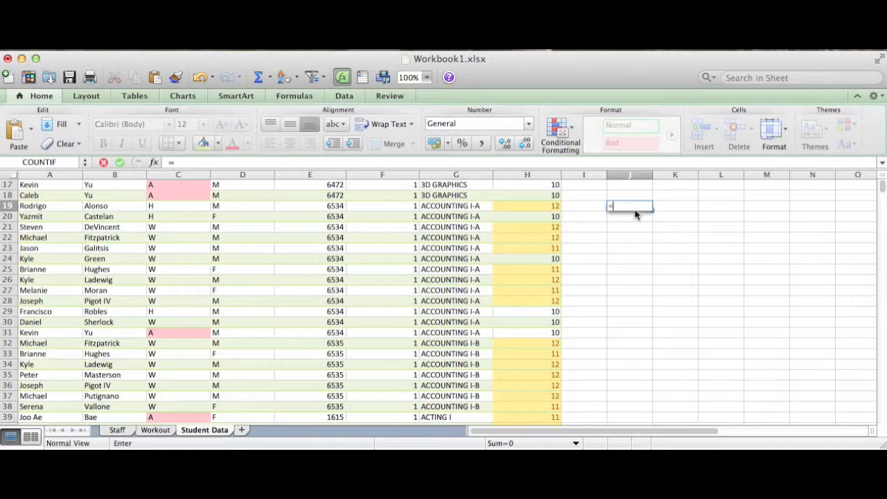
text(countif)
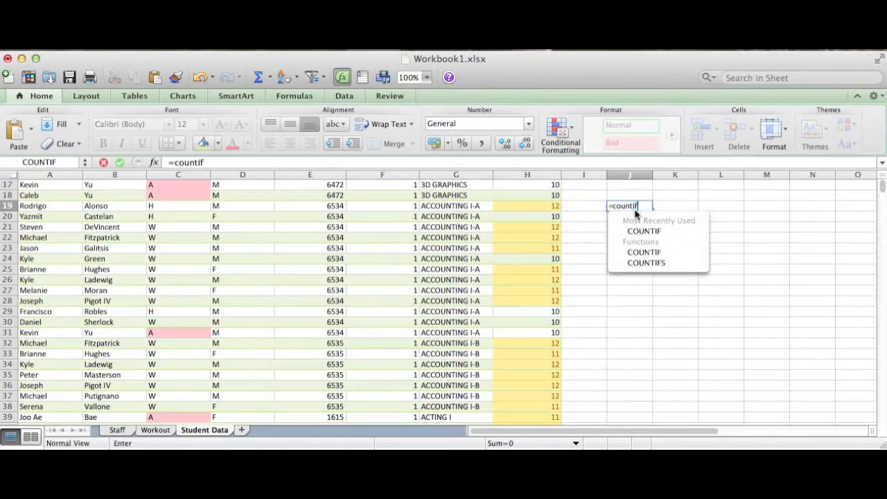
double_click(679, 256)
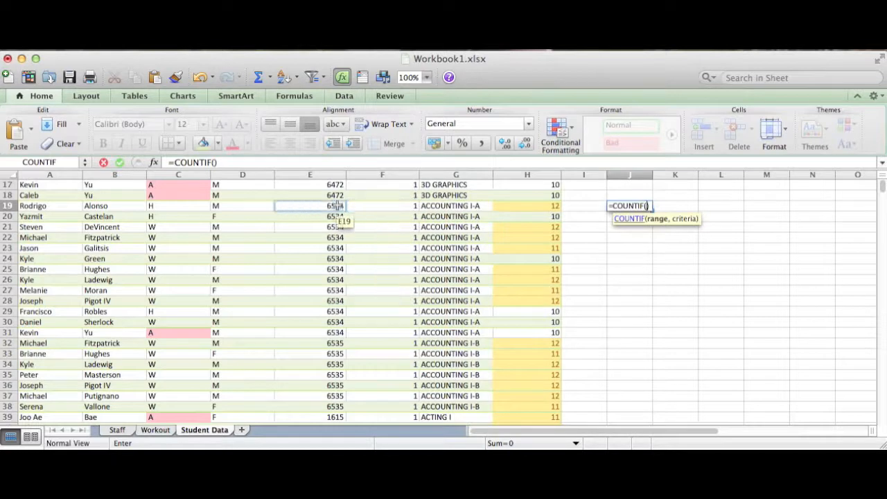
drag(262, 208, 267, 339)
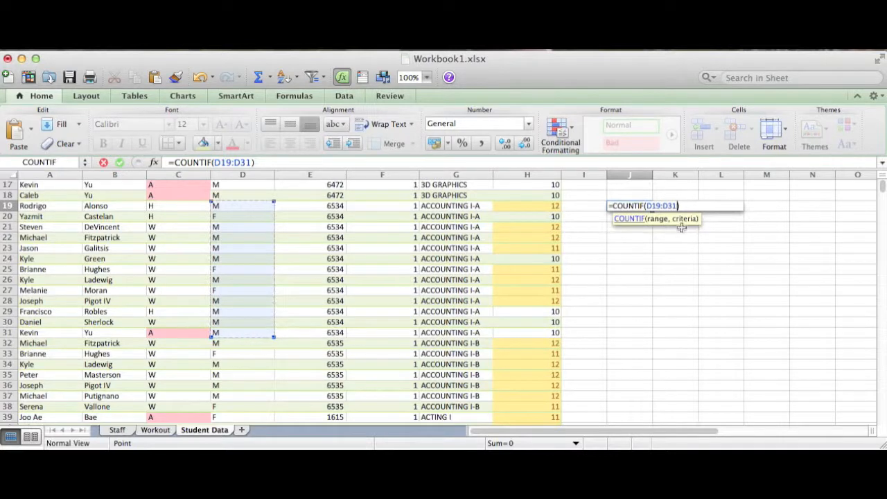
text(,)
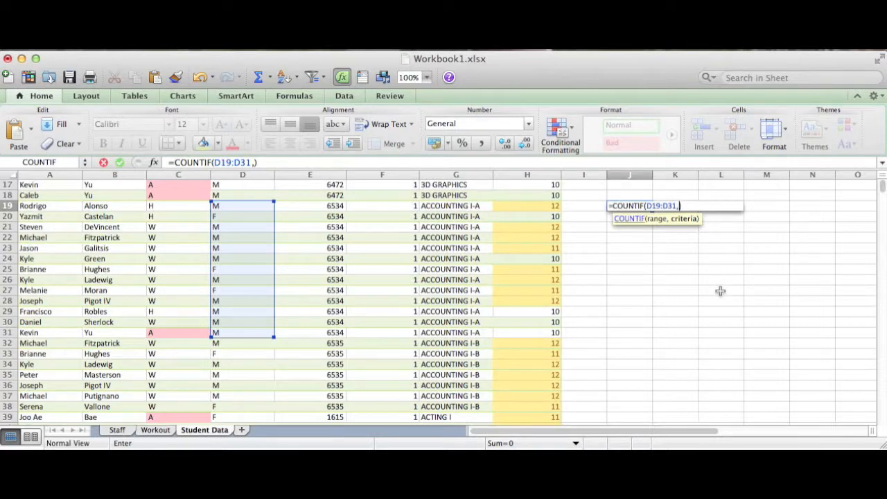
text("M"))
key(Return)
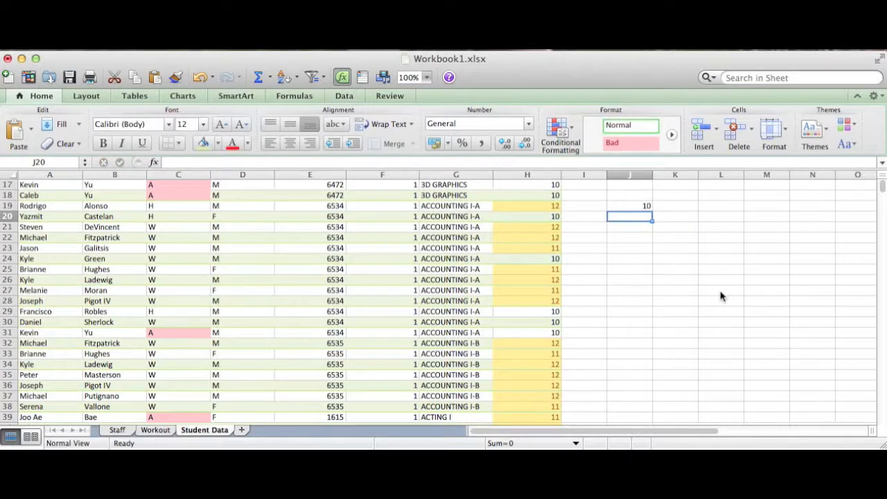
key(Up)
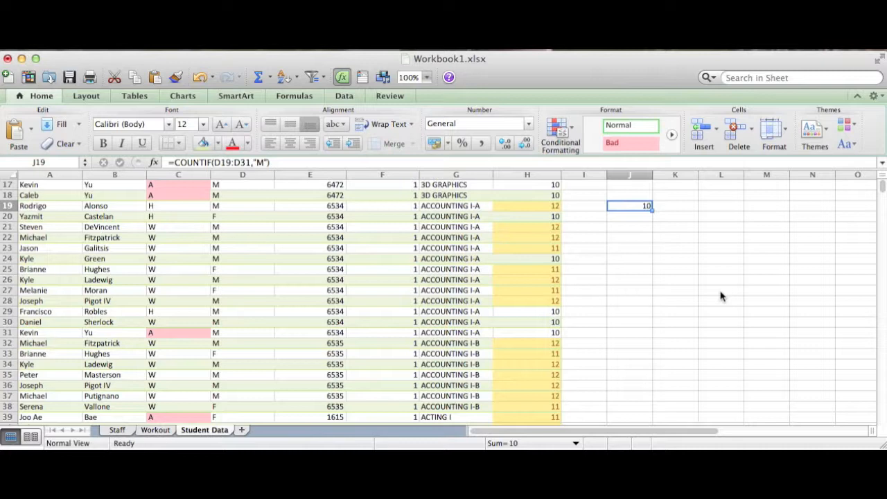
Step: Change the criterion of the COUNTIF formula in J19 to "F" and check the cell
double_click(633, 205)
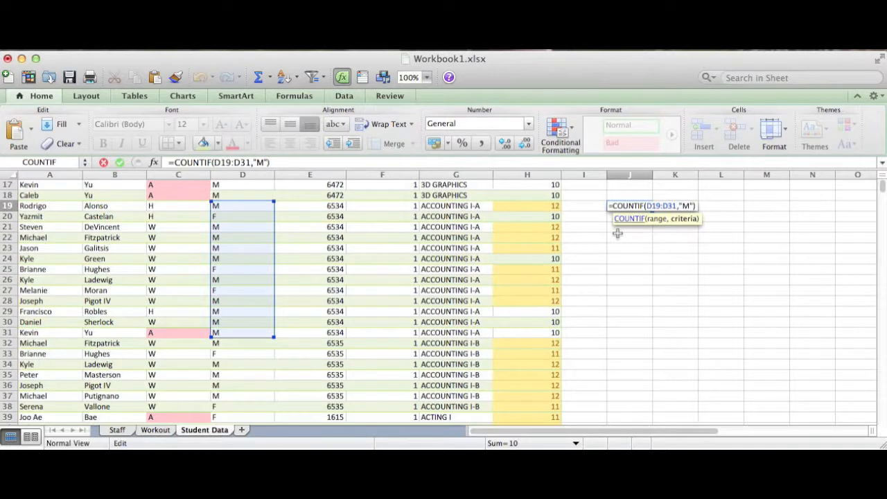
key(BackSpace)
text(F)
key(Return)
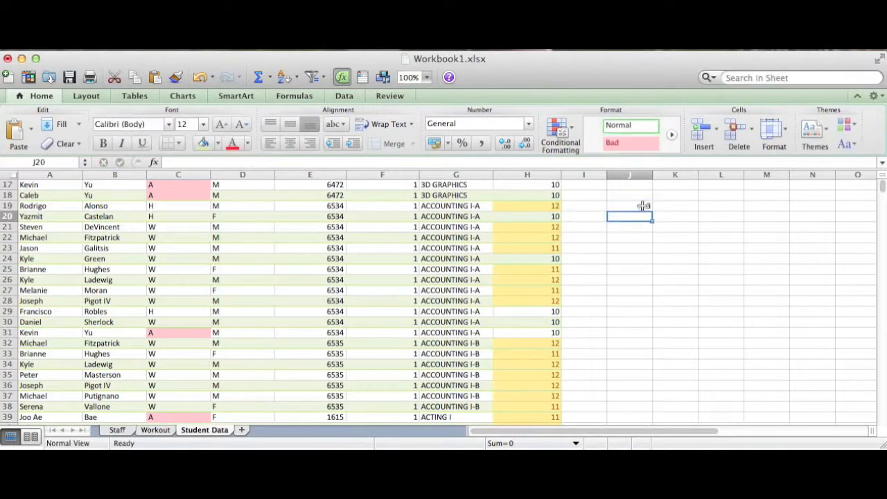
click(644, 206)
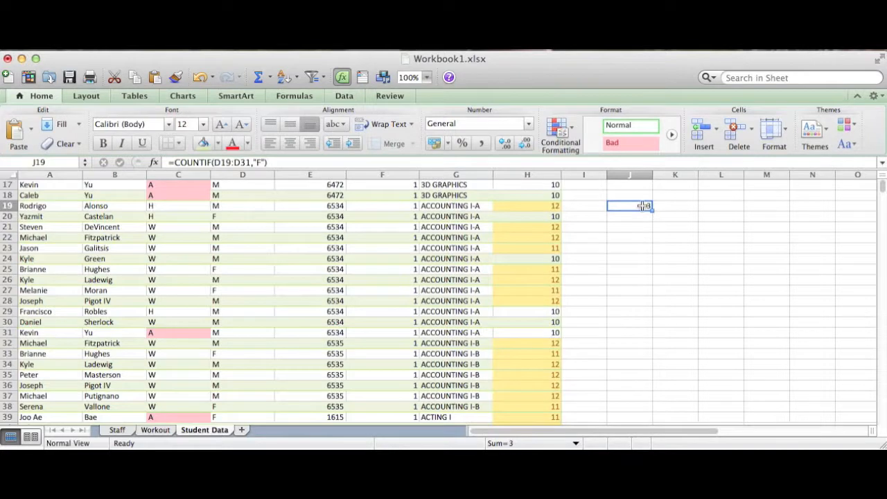
Step: Rewrite the COUNTIF formula in J19 to count ACCOUNTING I-A grade levels in H19:H31 that meet the criterion ">10"
double_click(649, 206)
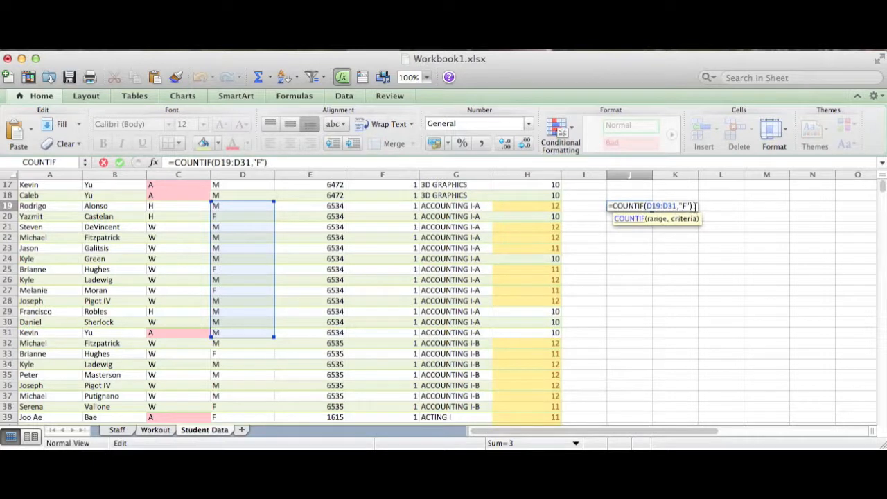
key(BackSpace)
key(BackSpace)
key(BackSpace)
key(BackSpace)
key(BackSpace)
key(BackSpace)
key(BackSpace)
key(BackSpace)
key(BackSpace)
key(BackSpace)
key(BackSpace)
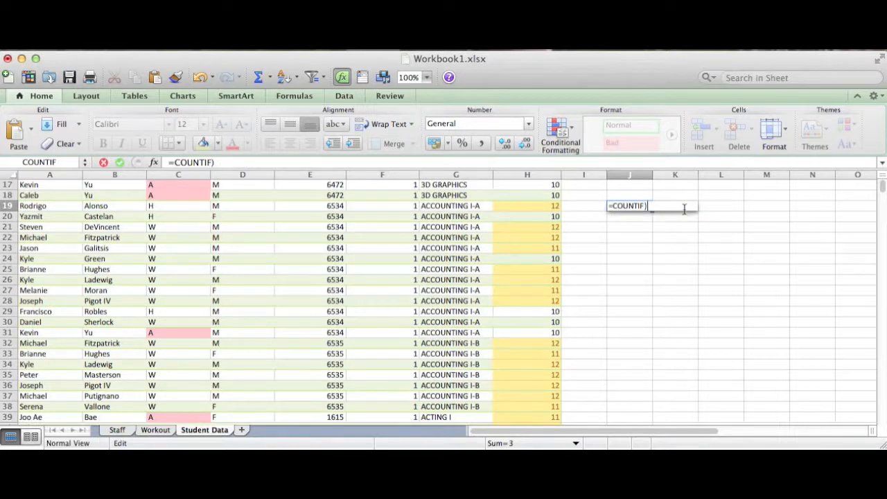
key(Delete)
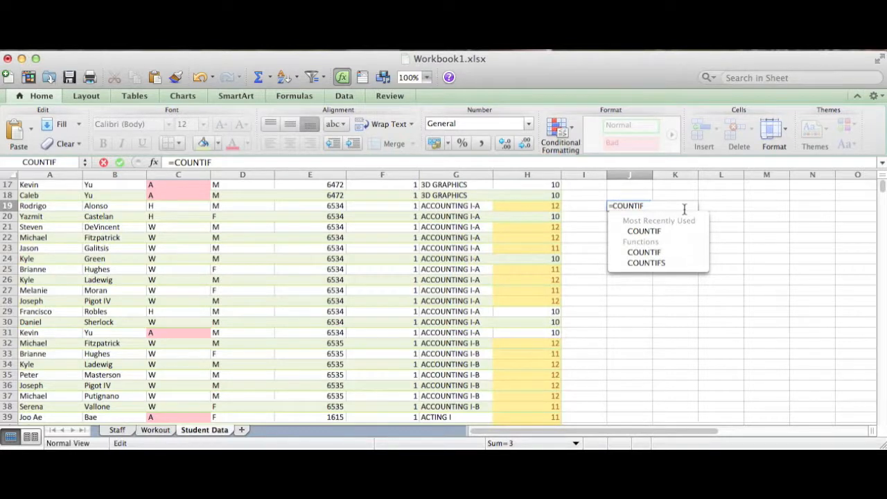
text(()
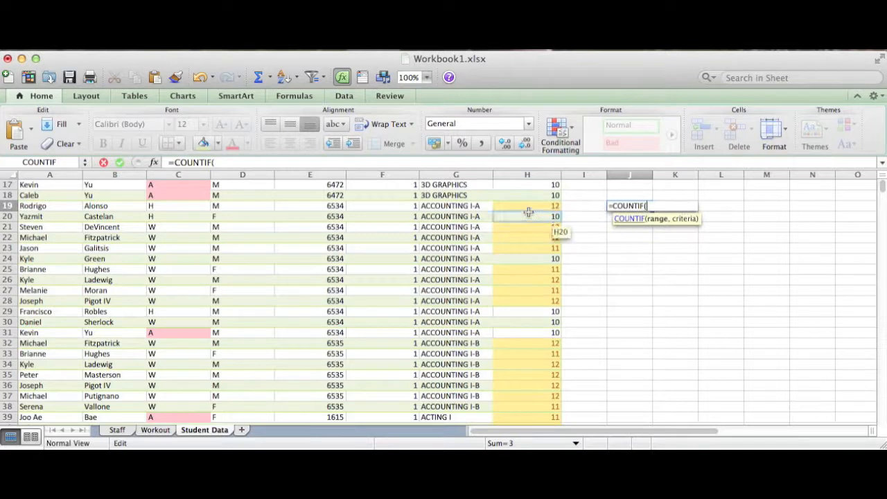
drag(529, 205, 525, 334)
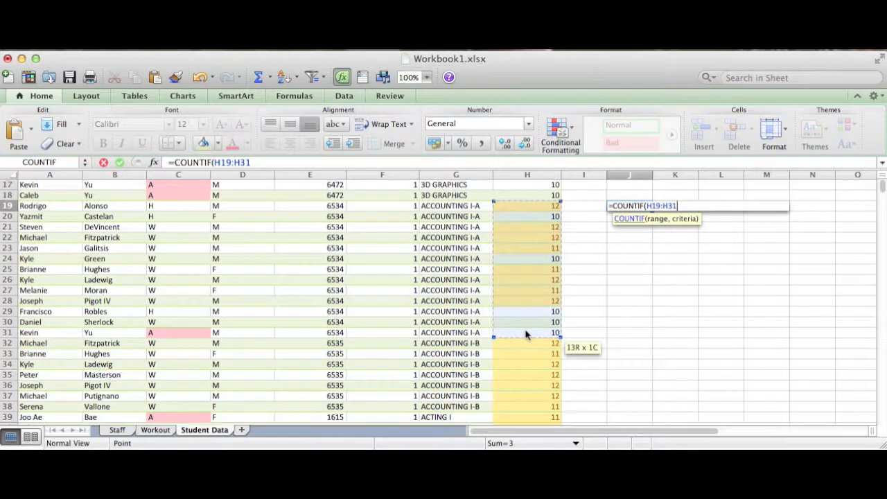
text(,)
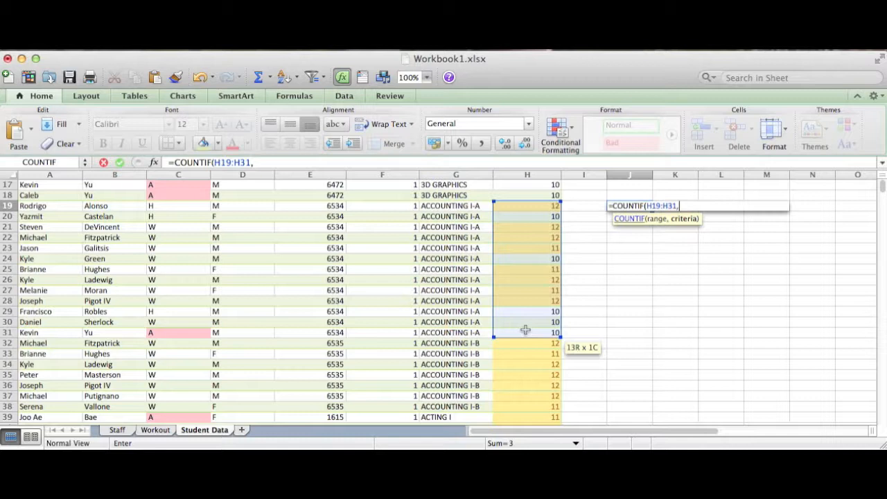
text(")
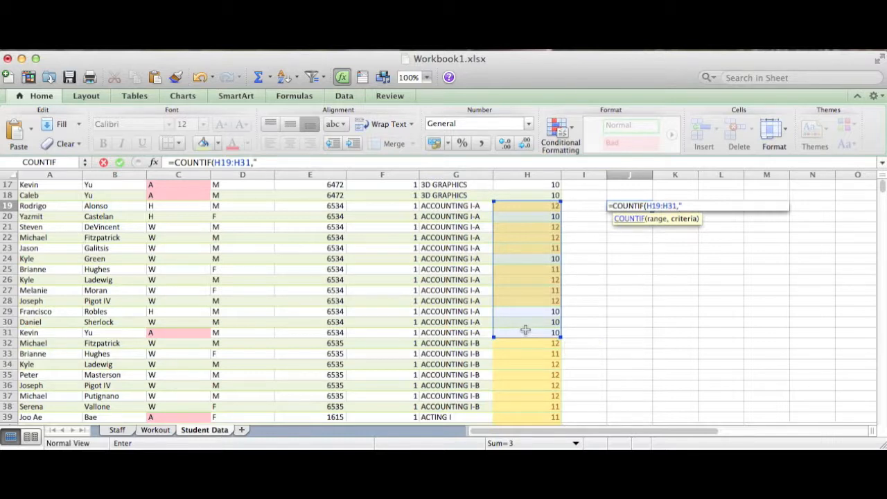
text(>10)
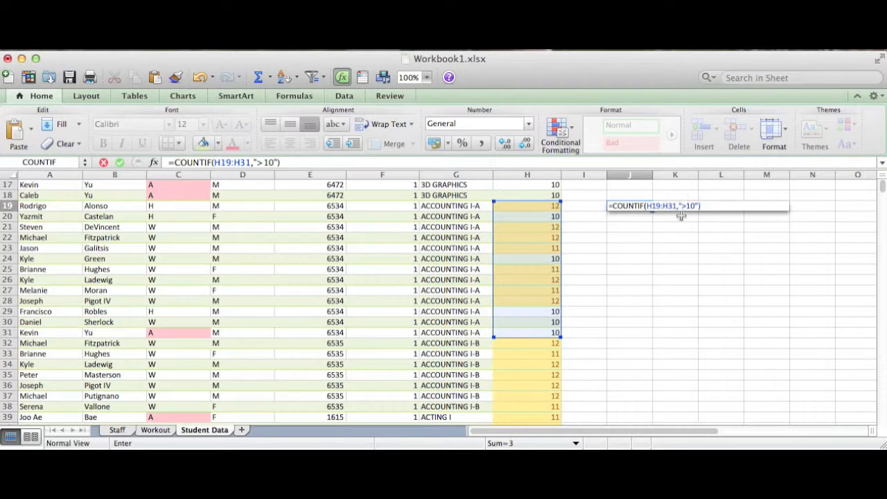
key(Return)
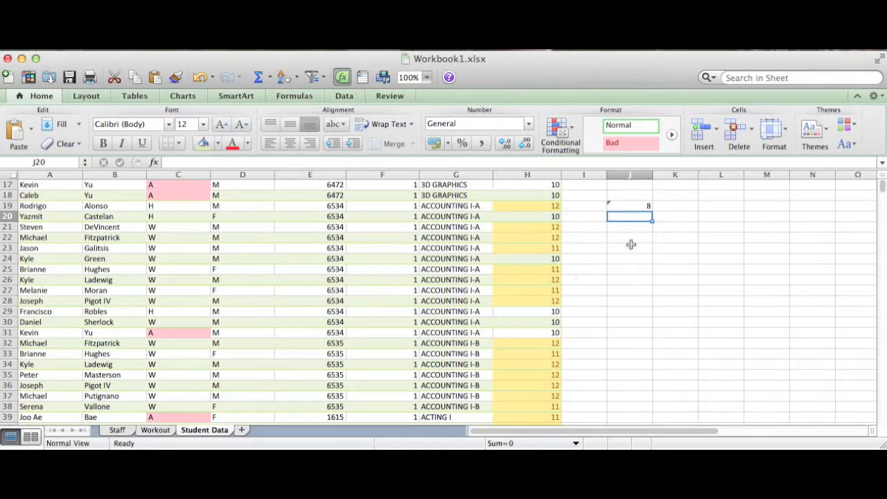
click(646, 208)
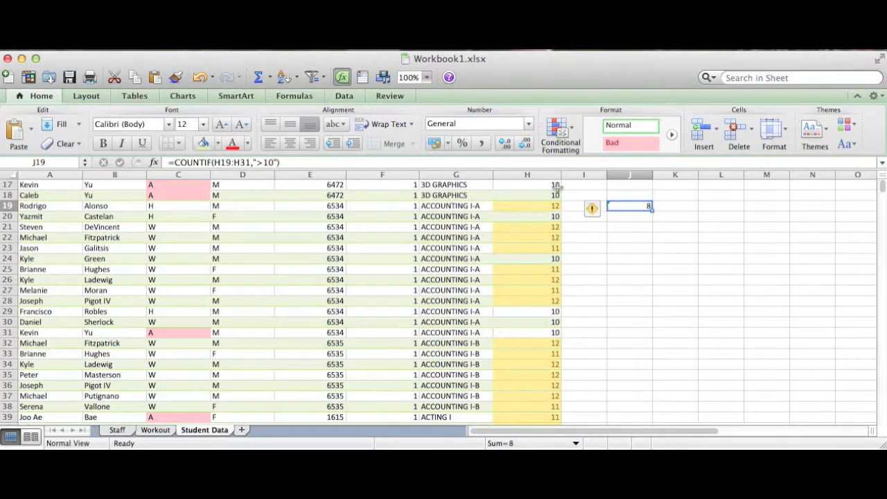
Step: Change the criterion of the COUNTIF formula in J19 to ">50"
scroll(654, 224, up, 5)
scroll(639, 270, down, 1)
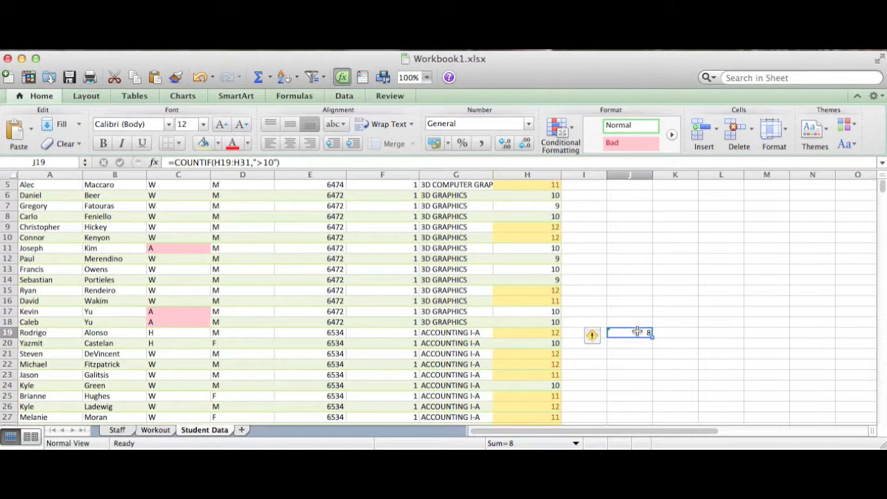
double_click(637, 333)
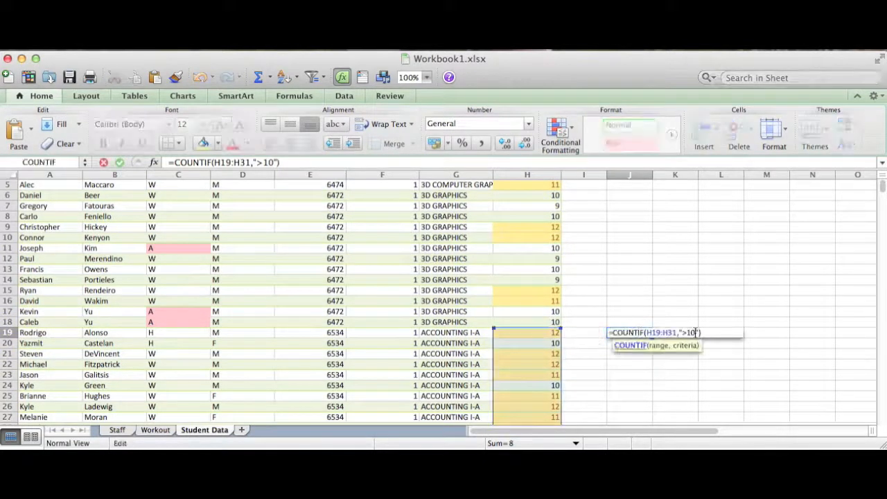
key(BackSpace)
key(BackSpace)
text(50)
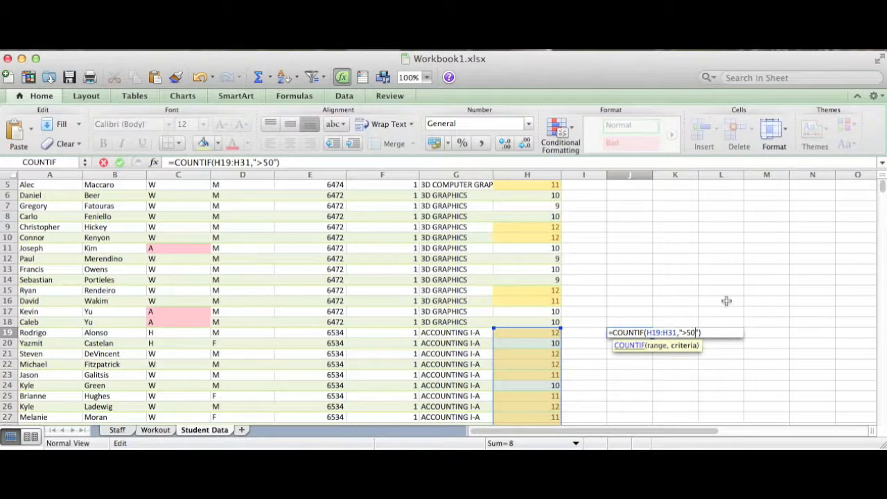
key(Return)
click(649, 301)
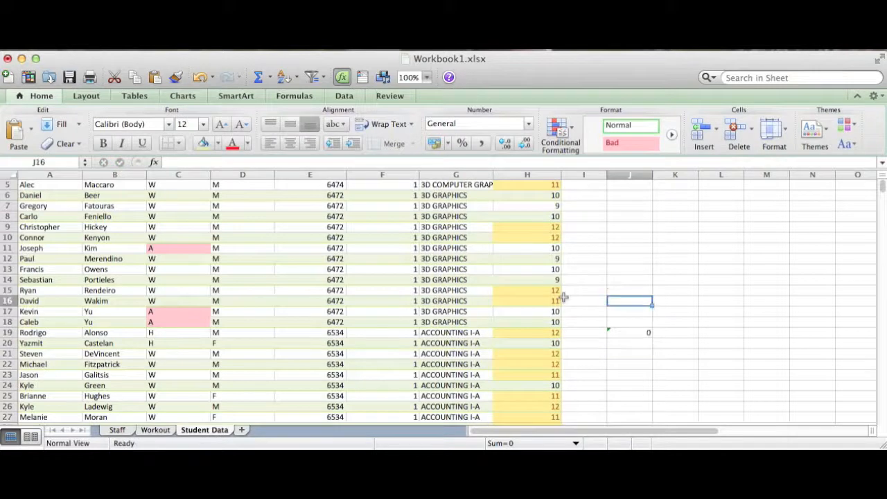
Step: Switch from the Student Data sheet to the Workout sheet and on to the Staff sheet
scroll(564, 297, up, 3)
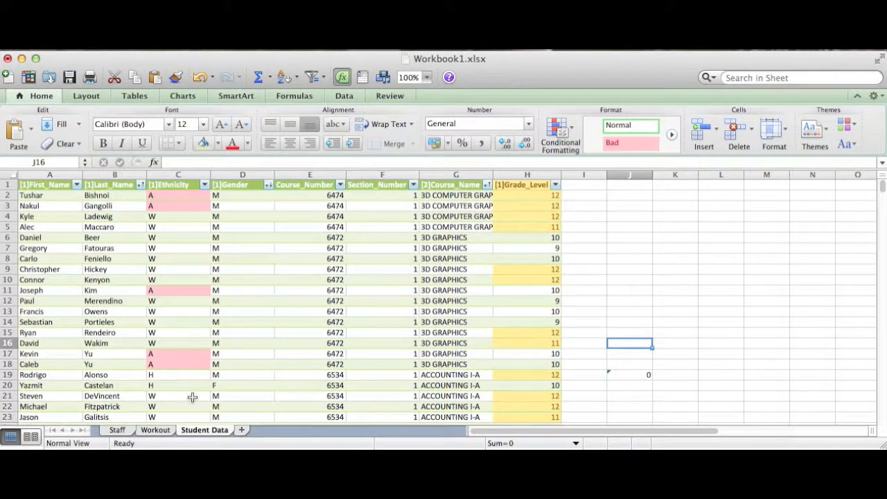
click(153, 430)
click(118, 430)
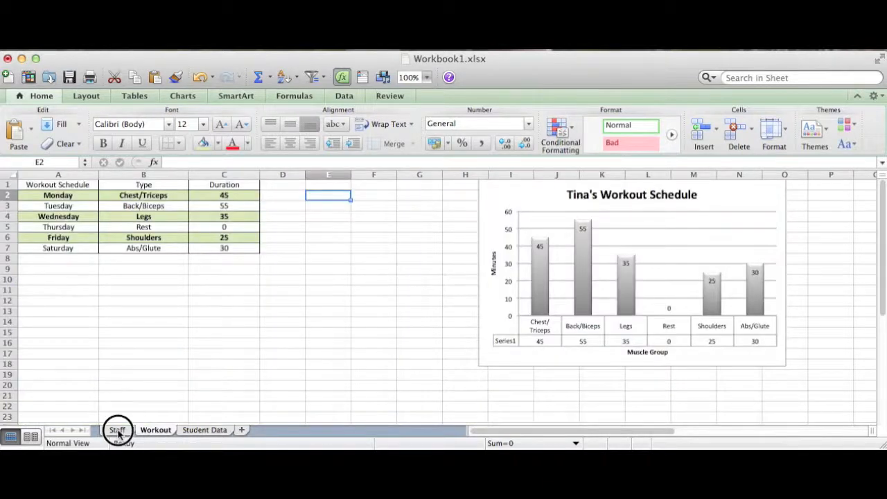